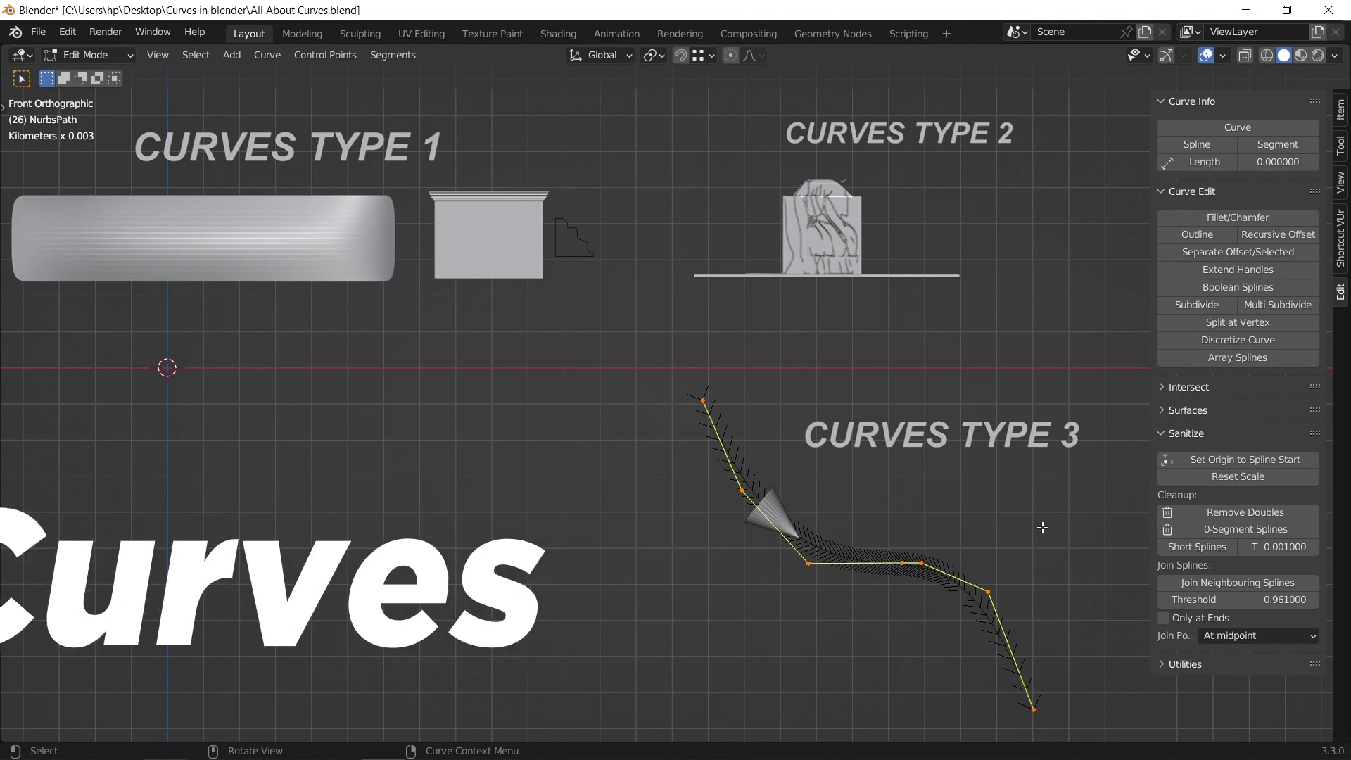
Step: Play the cone's animation along the path and return the NurbsPath to Object Mode
key("space")
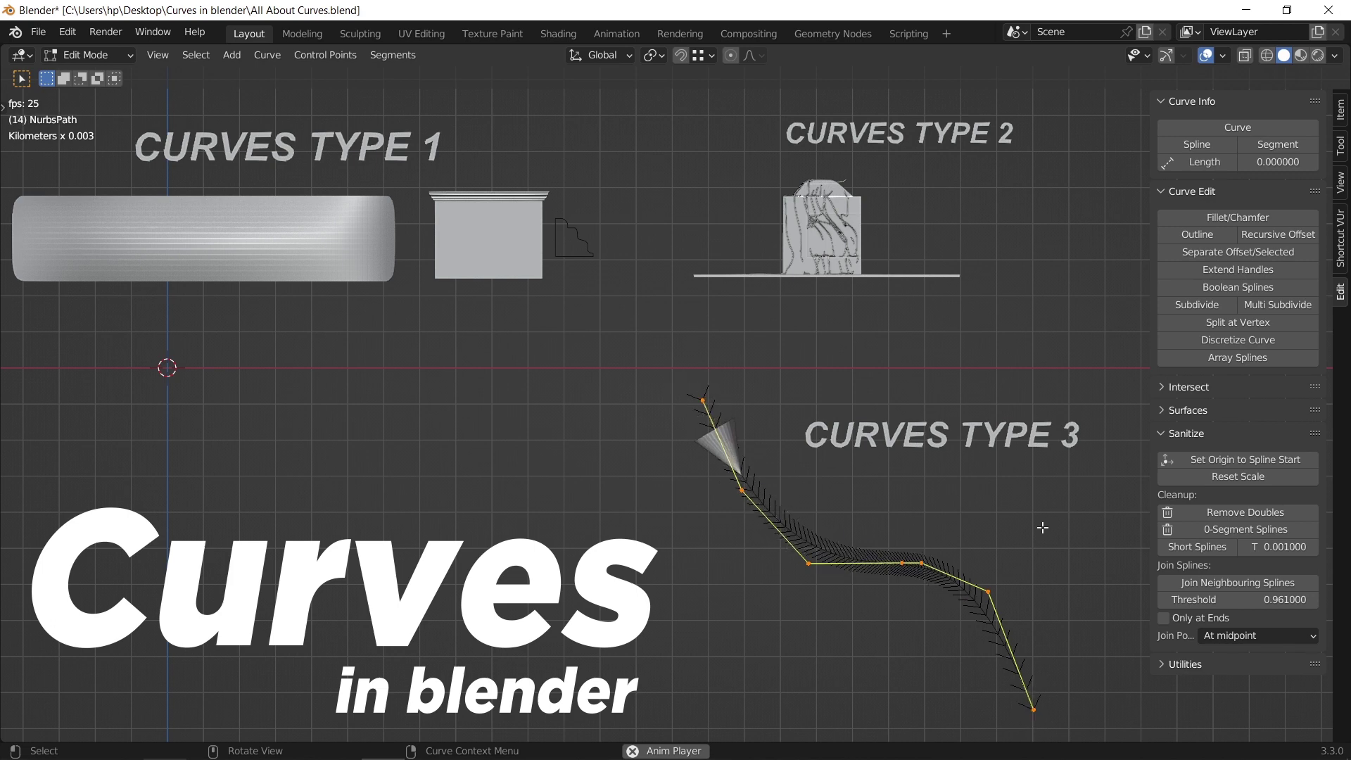
key("Tab")
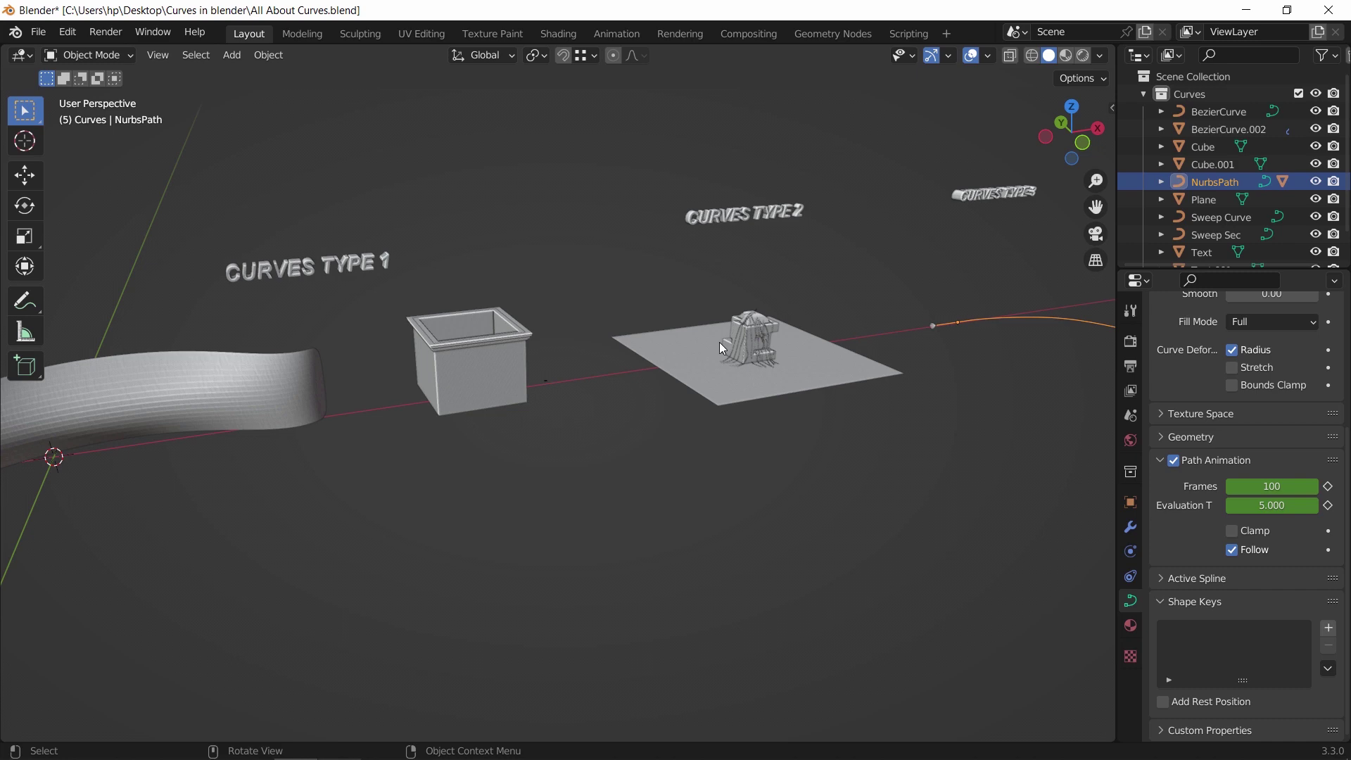
Step: Replay the path animation and orbit and zoom to a higher, wider view of the scene
key("shift+space")
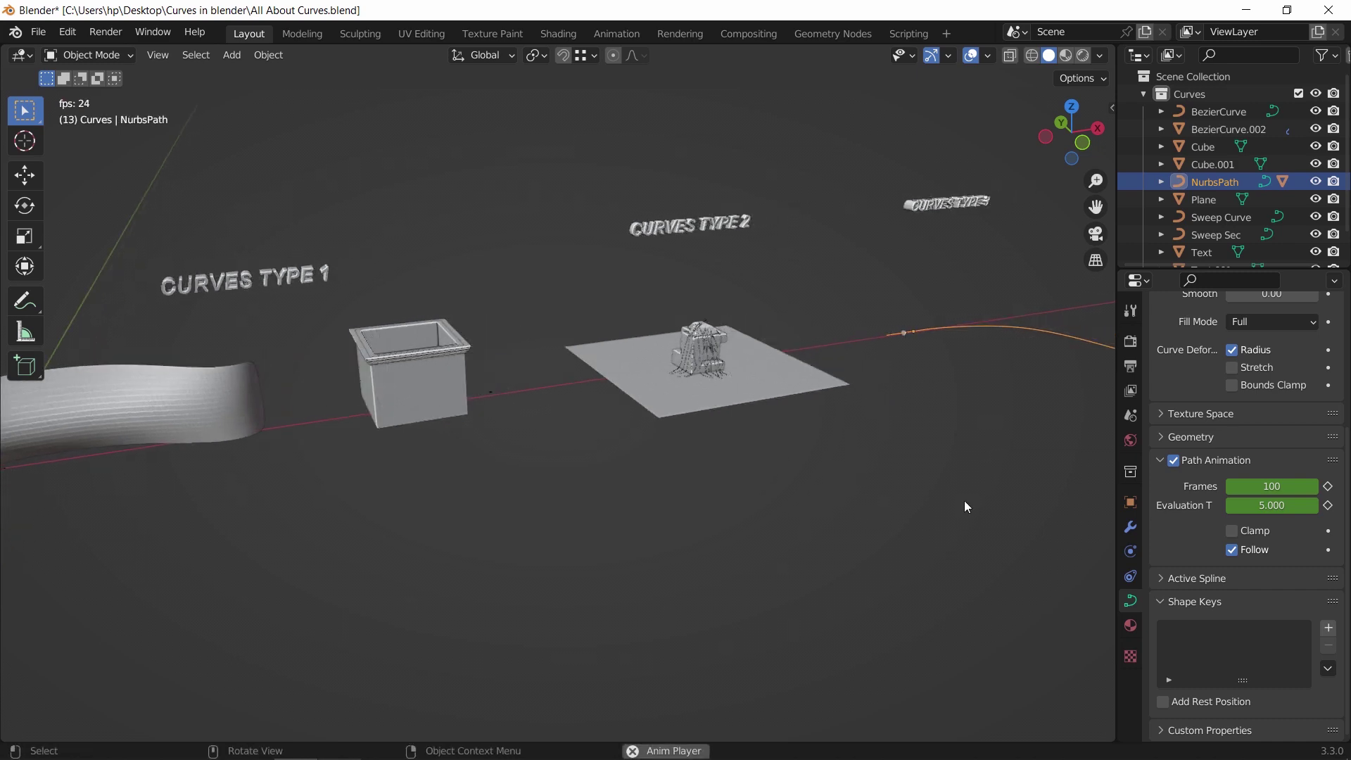
middle_click_drag(965, 501, 821, 467)
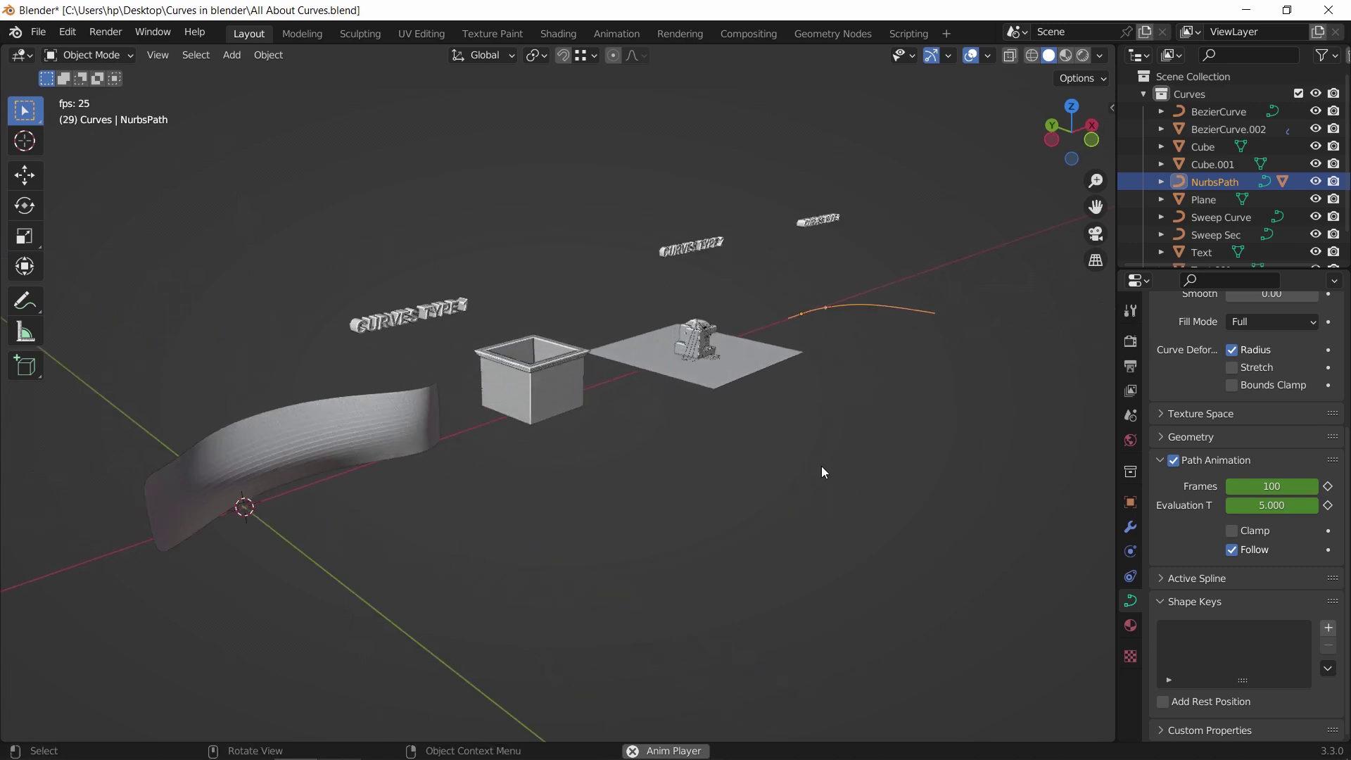
scroll(821, 466, "up", 2)
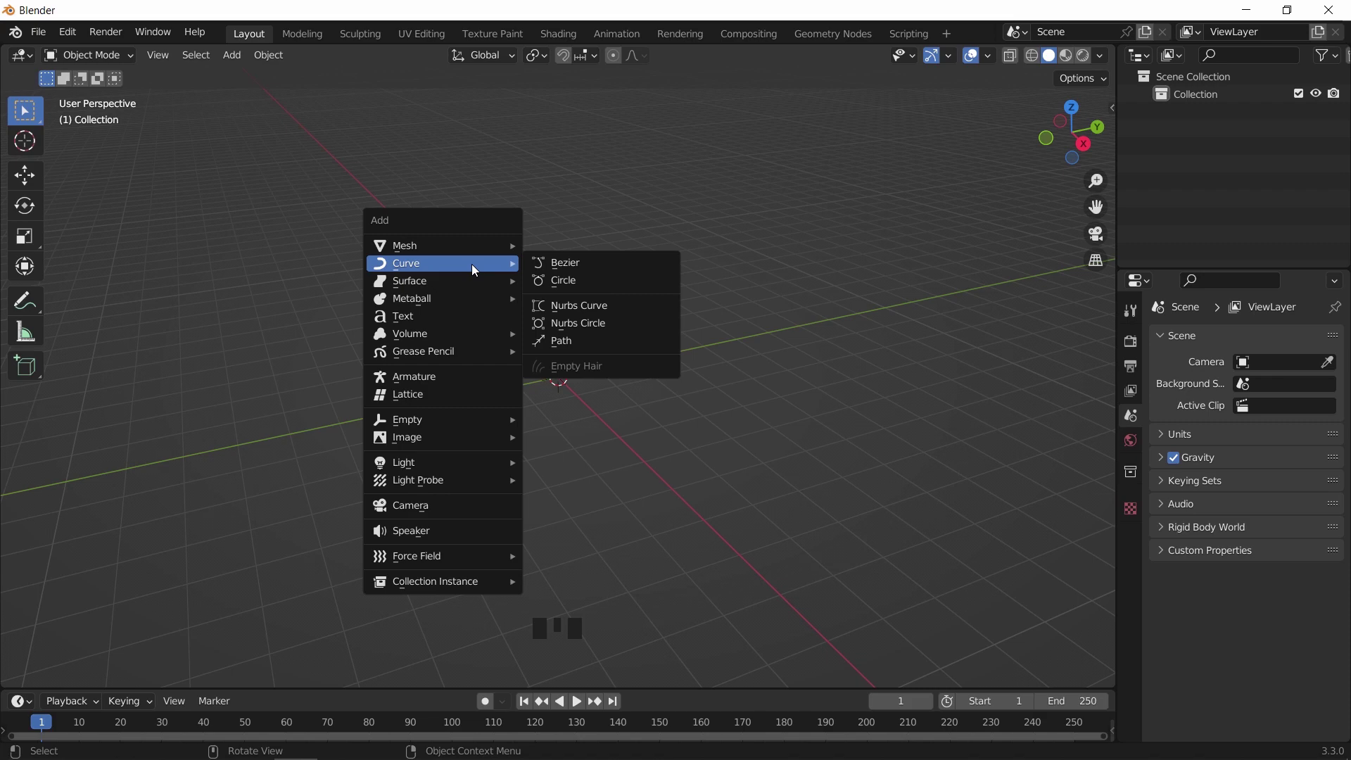
Step: Add a Bezier curve and frame it in top view, trying scale and rotate but cancelling both
left_click(610, 264)
key("KP_7")
key("KP_Decimal")
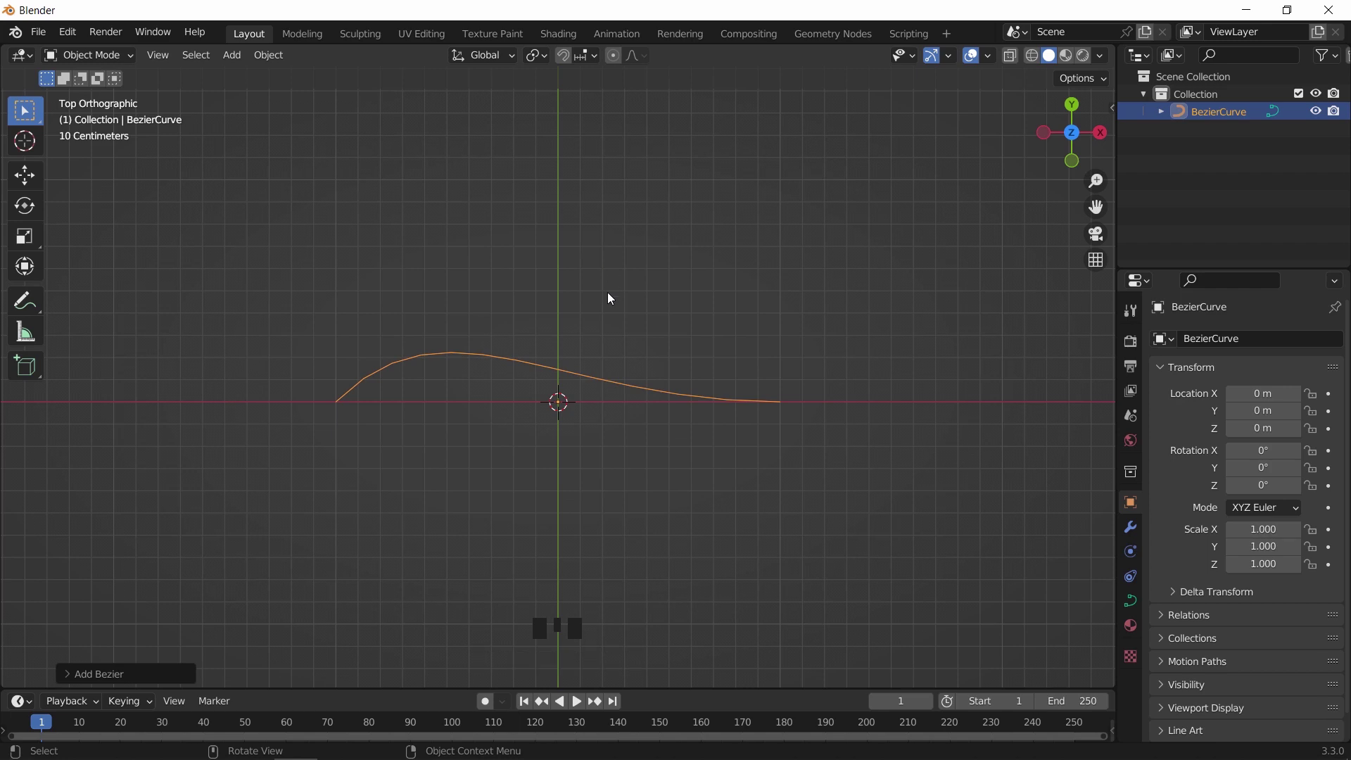
key("s")
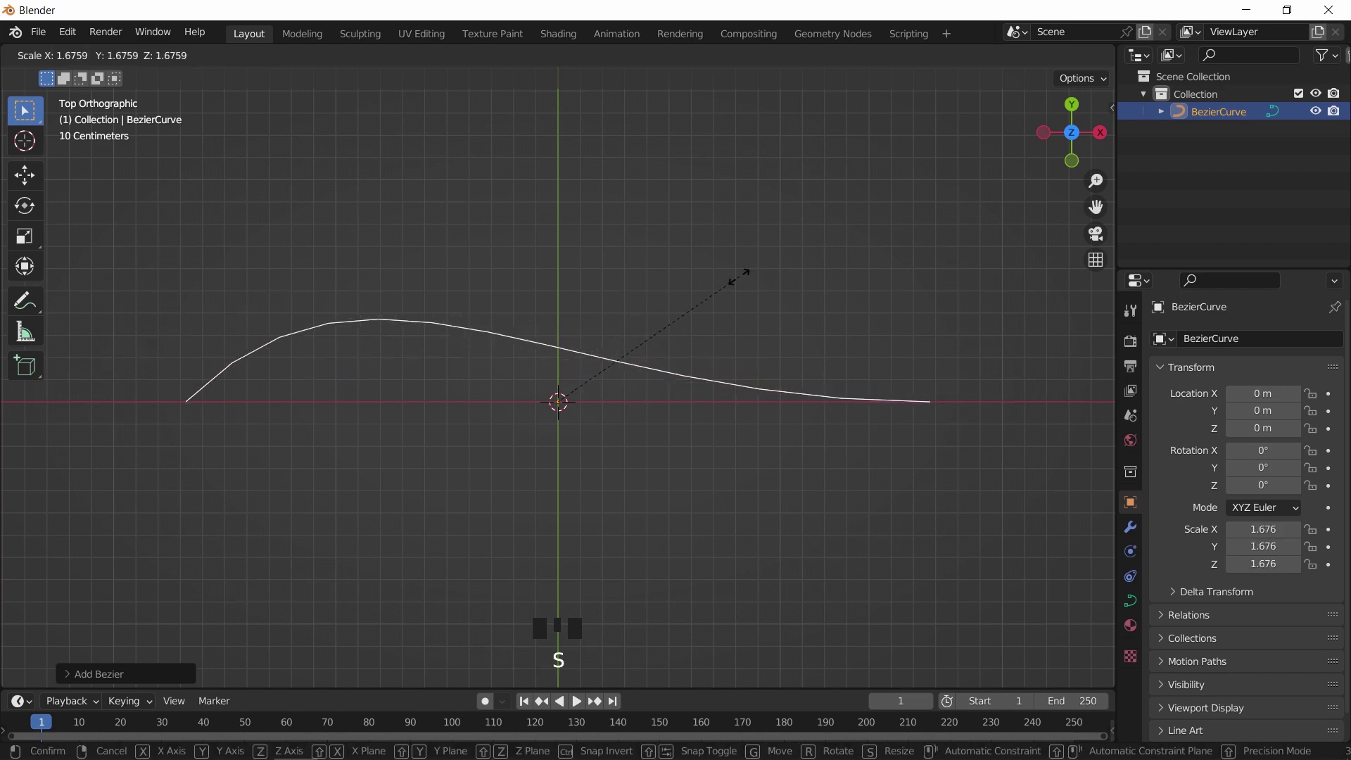
right_click(742, 290)
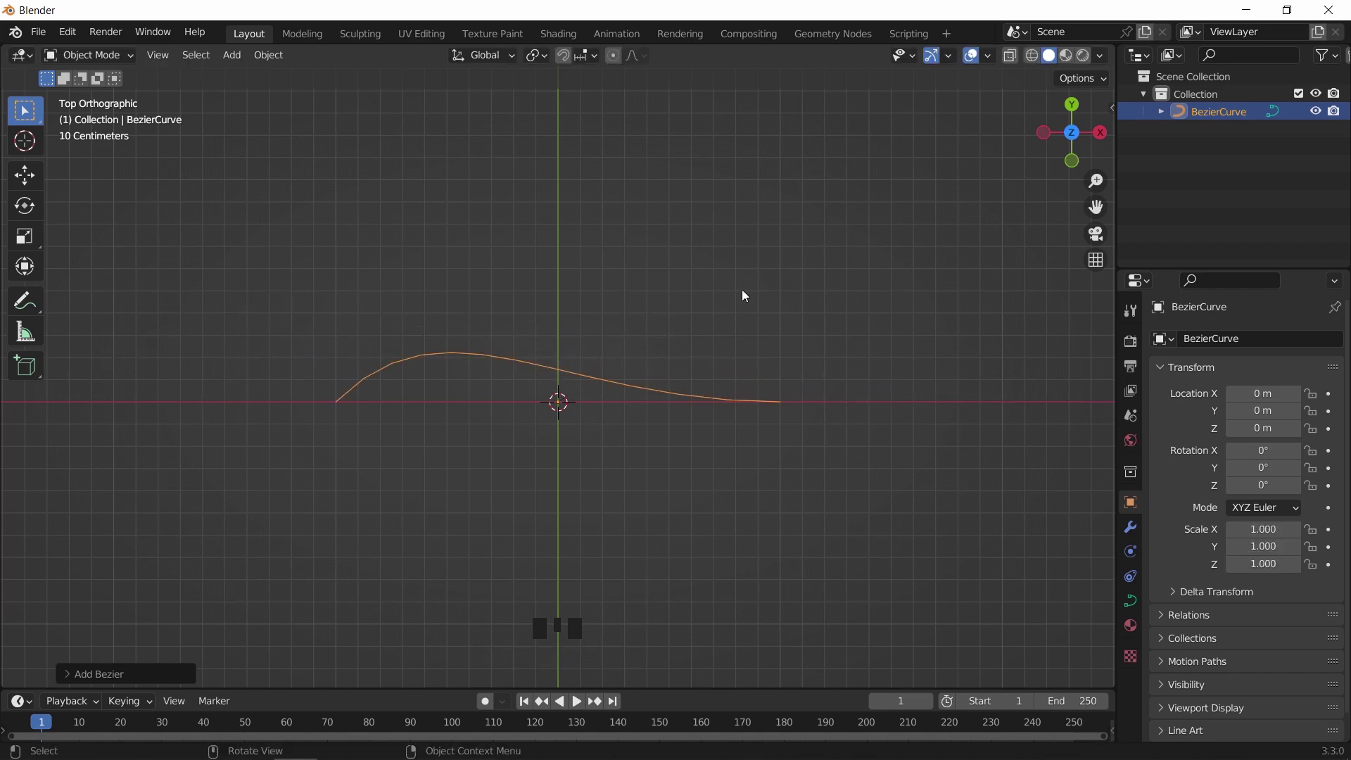
key("r")
right_click(722, 280)
Step: In Edit Mode, select the left point's upper and lower handles, trying rotations but cancelling them
key("Tab")
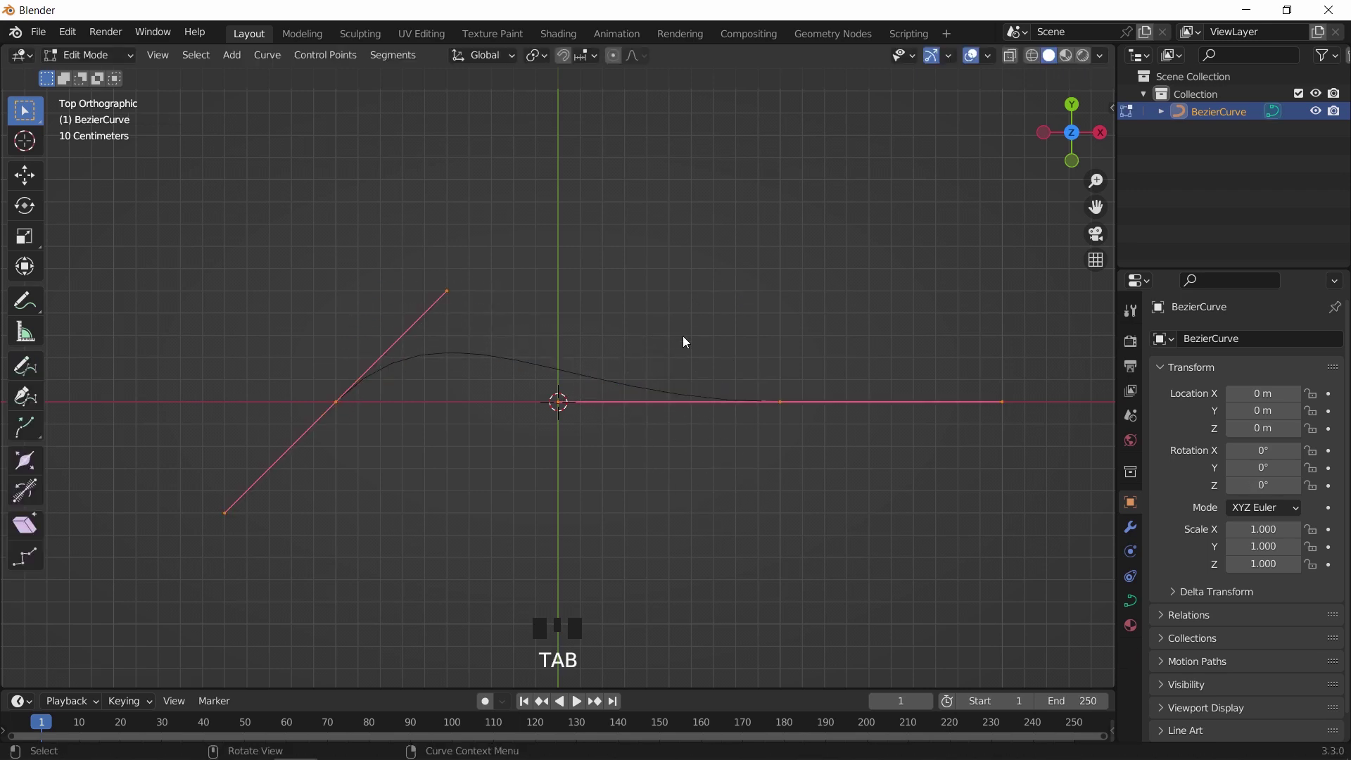
left_click(843, 479)
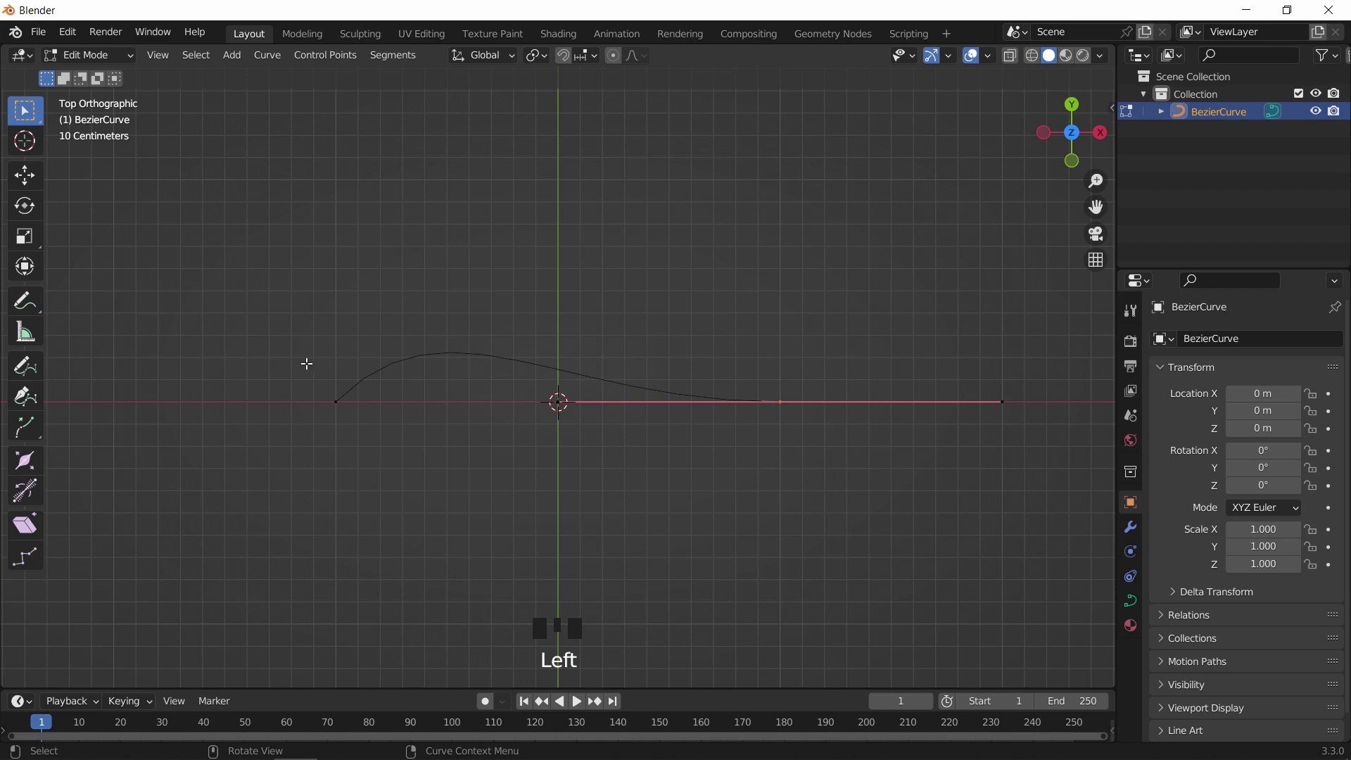
left_click(336, 402)
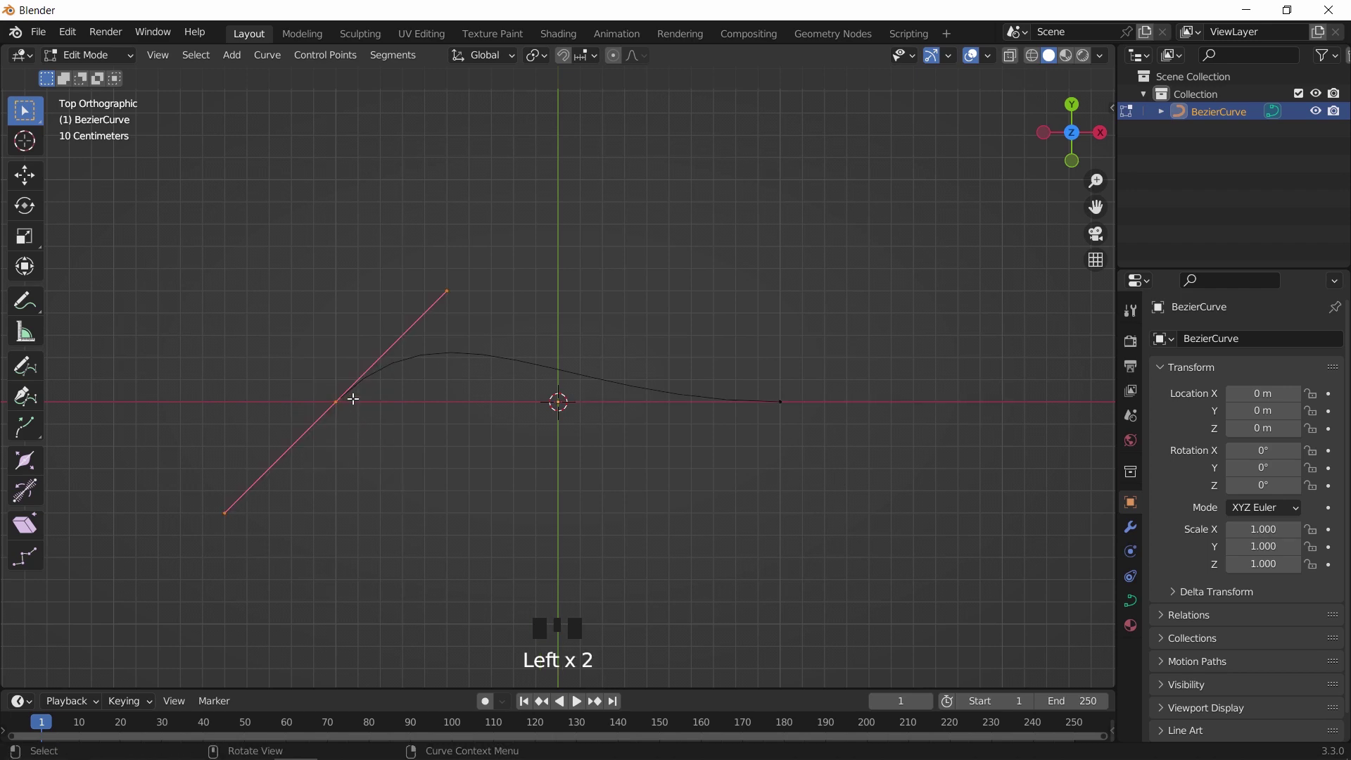
left_click(448, 292)
key("r")
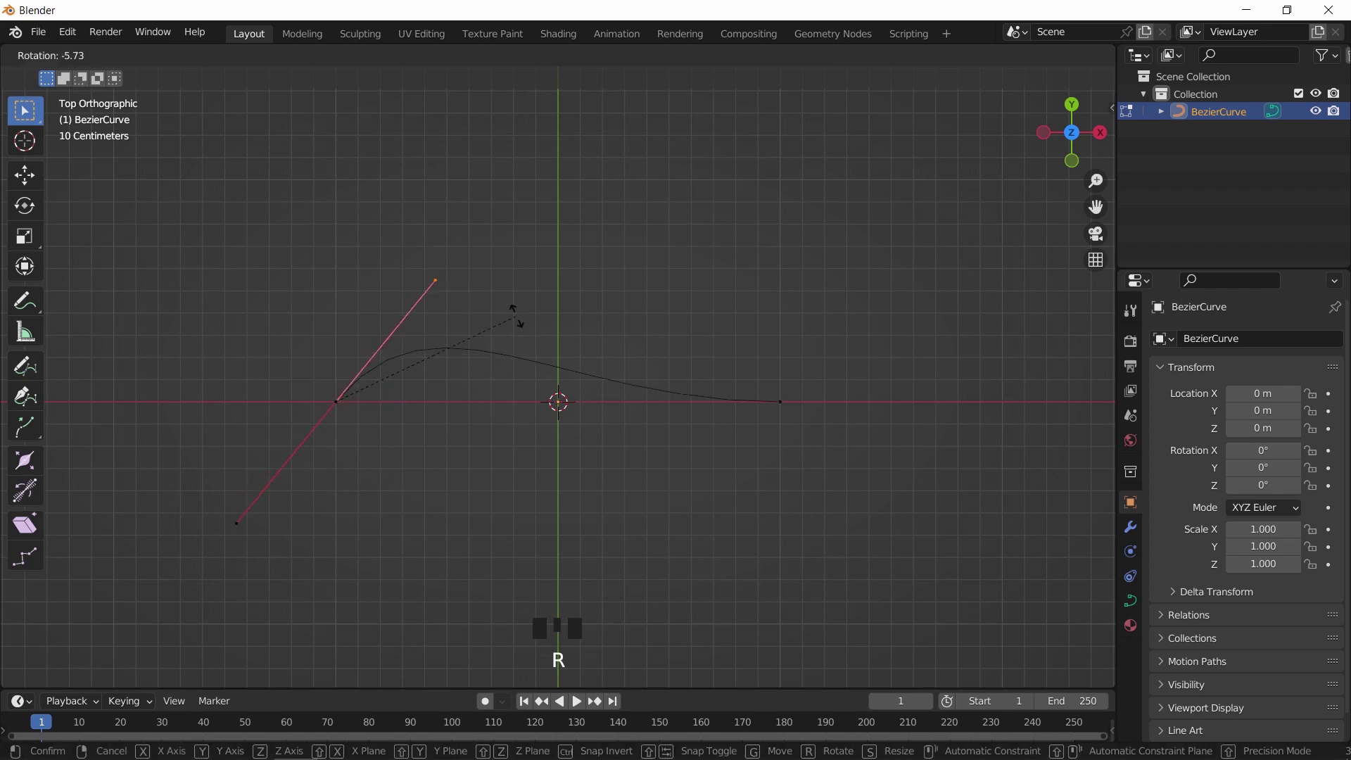
right_click(394, 394)
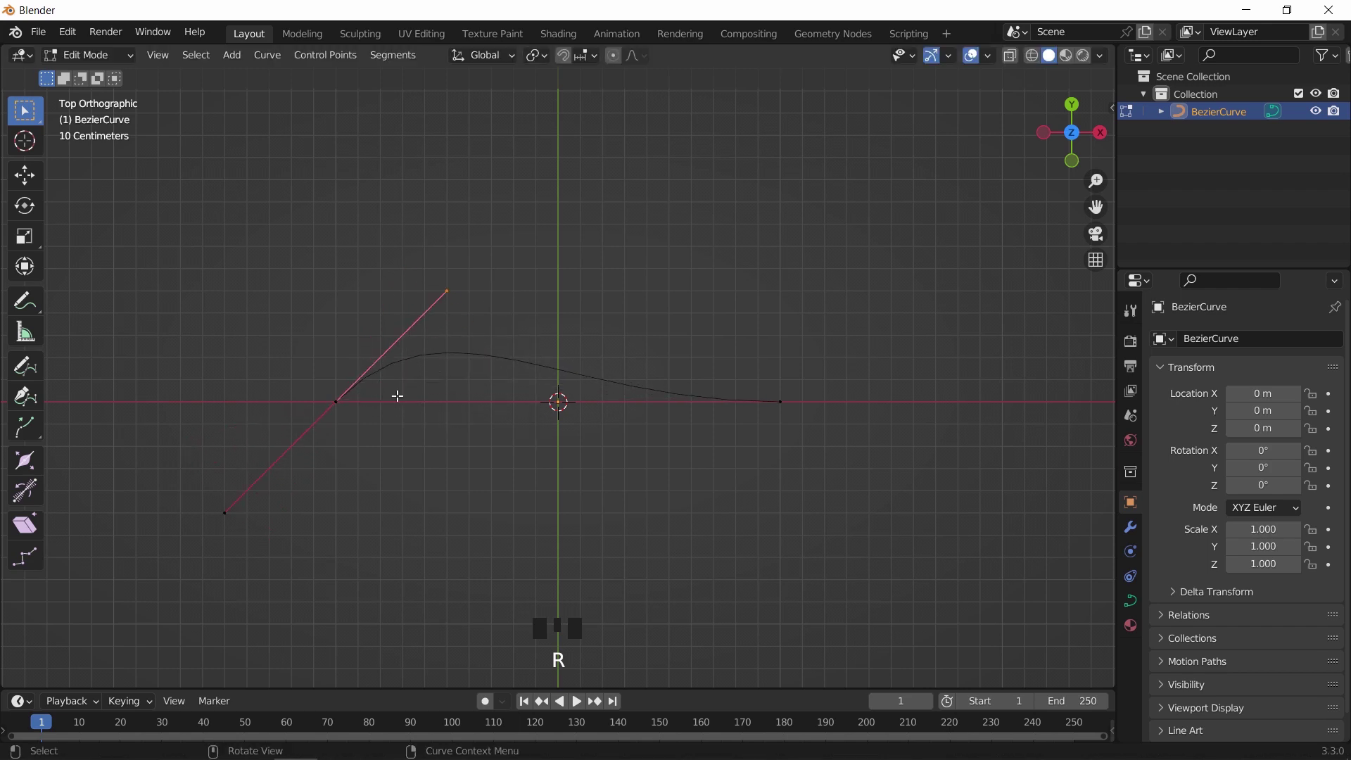
left_click(211, 504)
key("r")
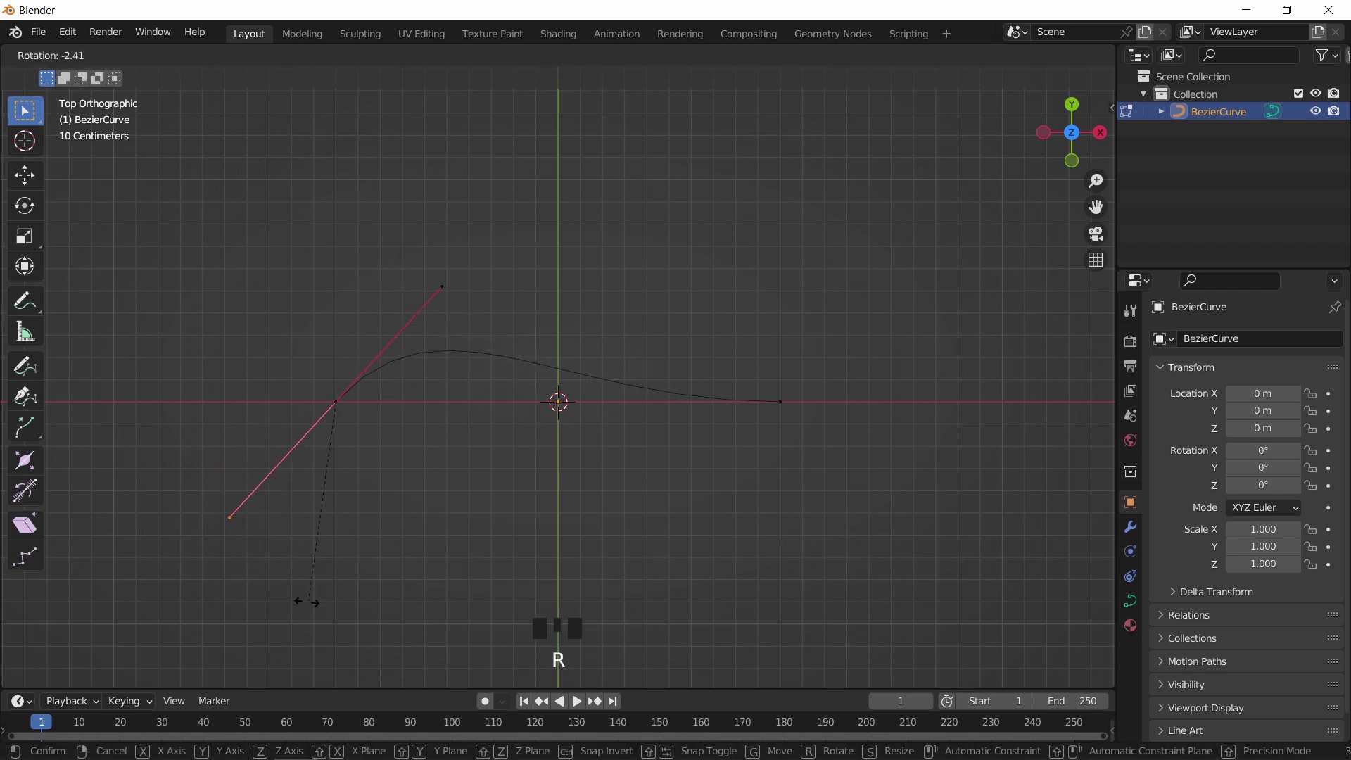
right_click(261, 585)
Step: Move the left control point up-left, then select the curve's right end point
left_click(335, 402)
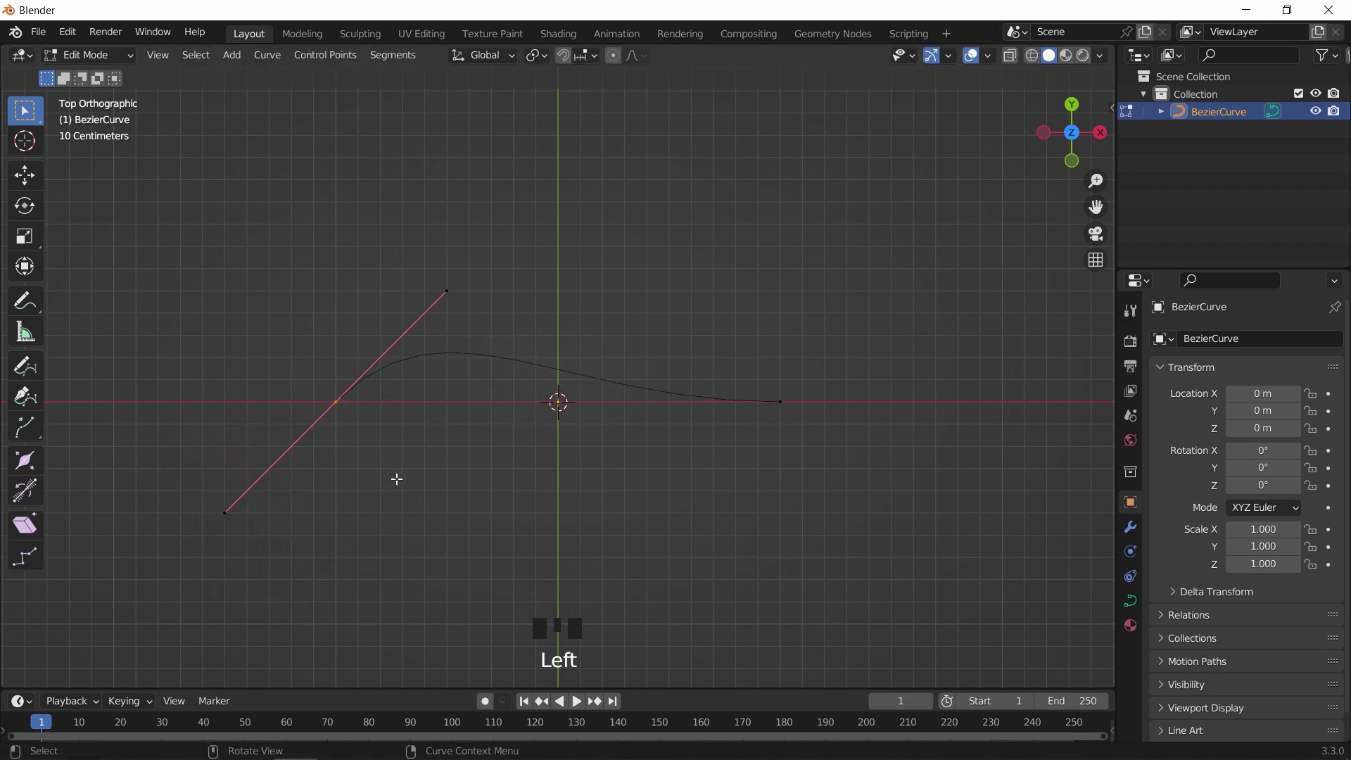
key("g")
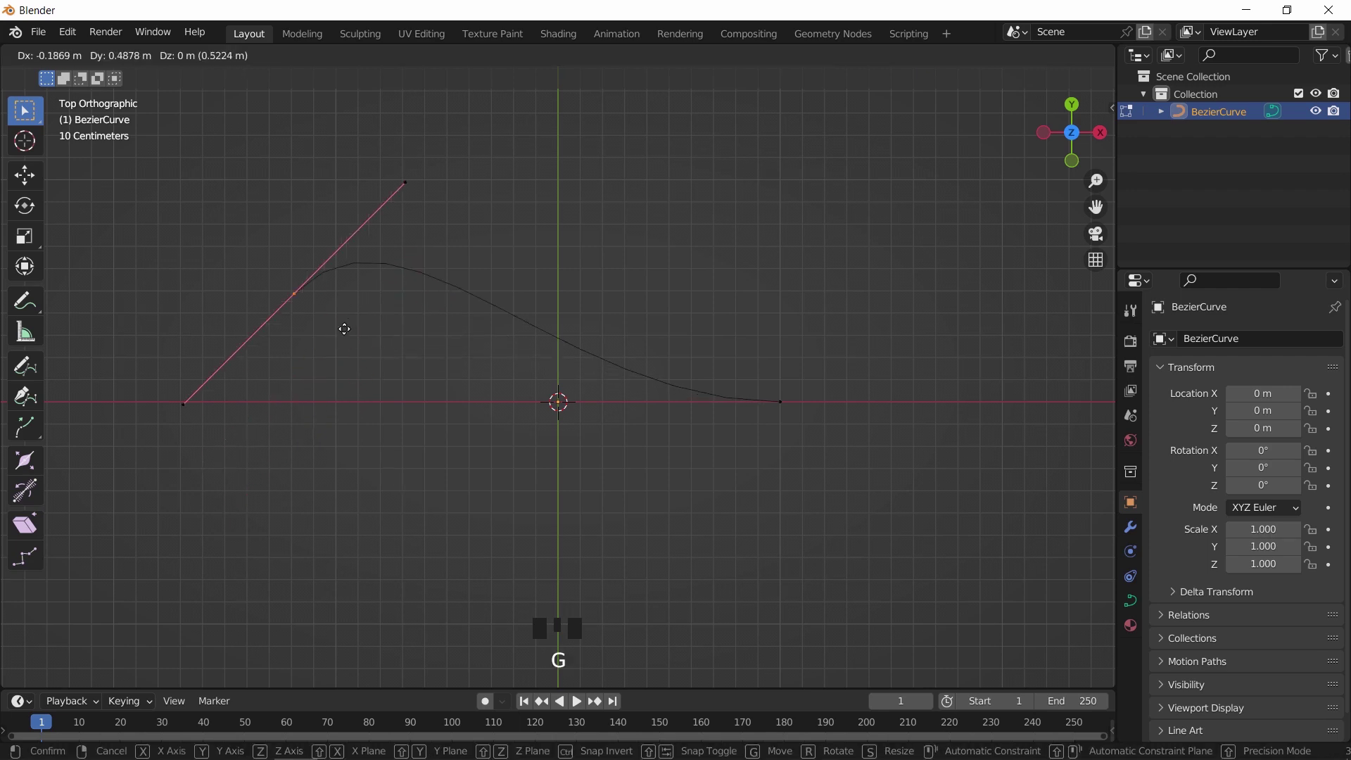
left_click(363, 420)
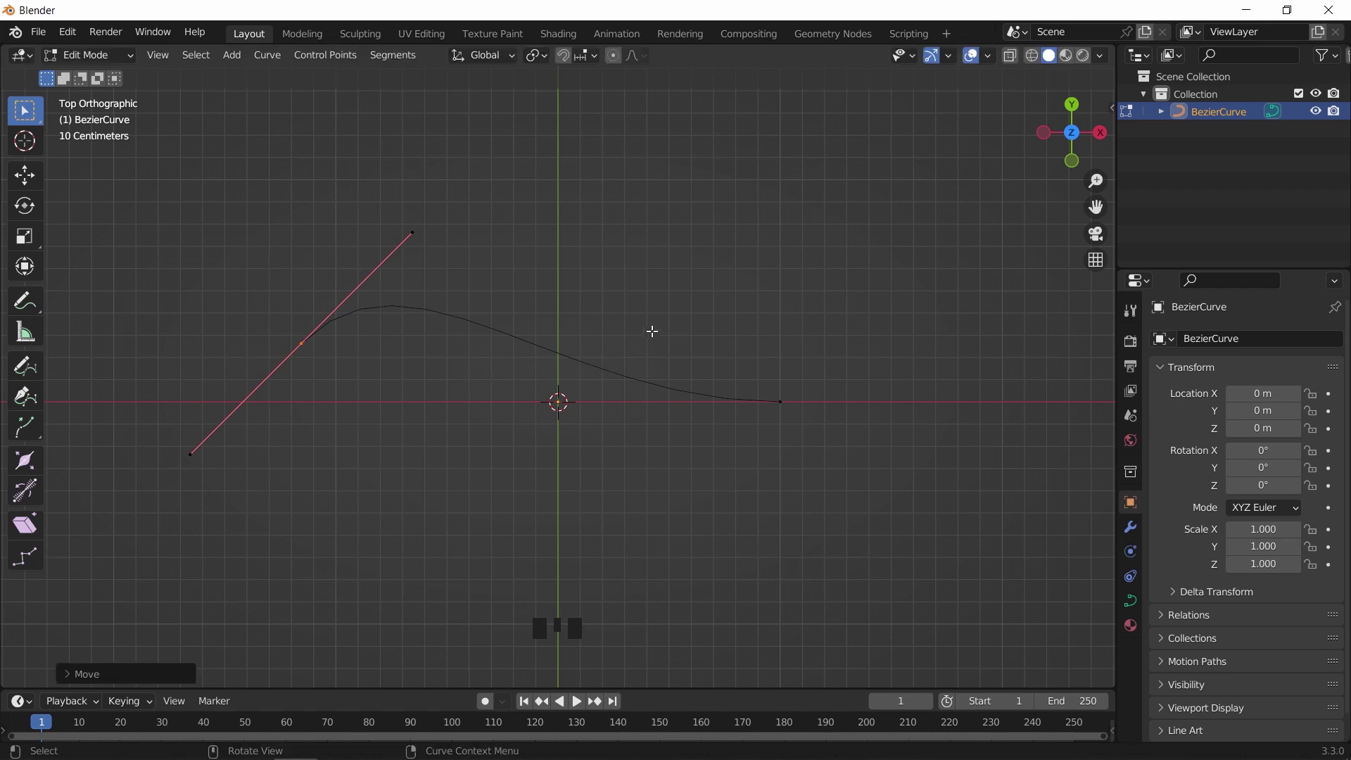
scroll(642, 337, "down", 1)
middle_click_drag(665, 326, 639, 367, "shift")
left_click(686, 418)
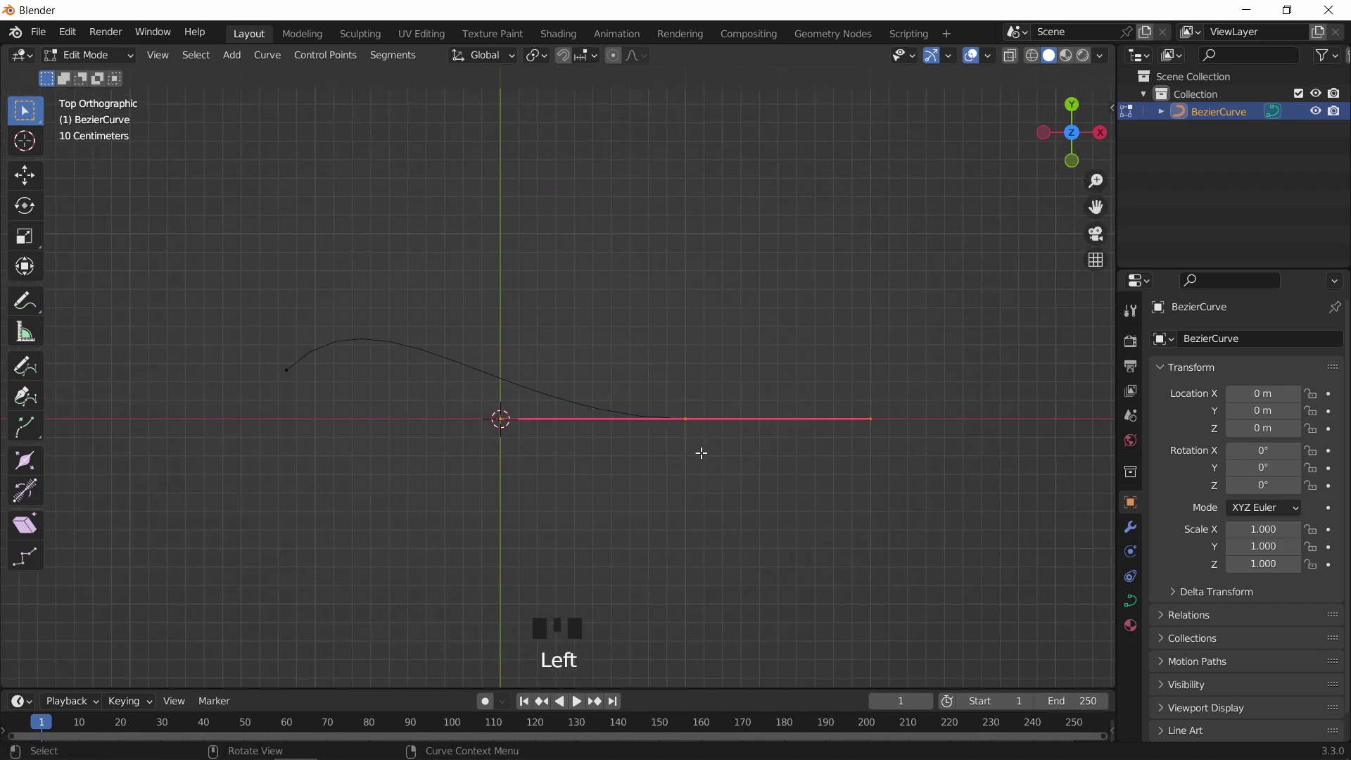
right_click(760, 377)
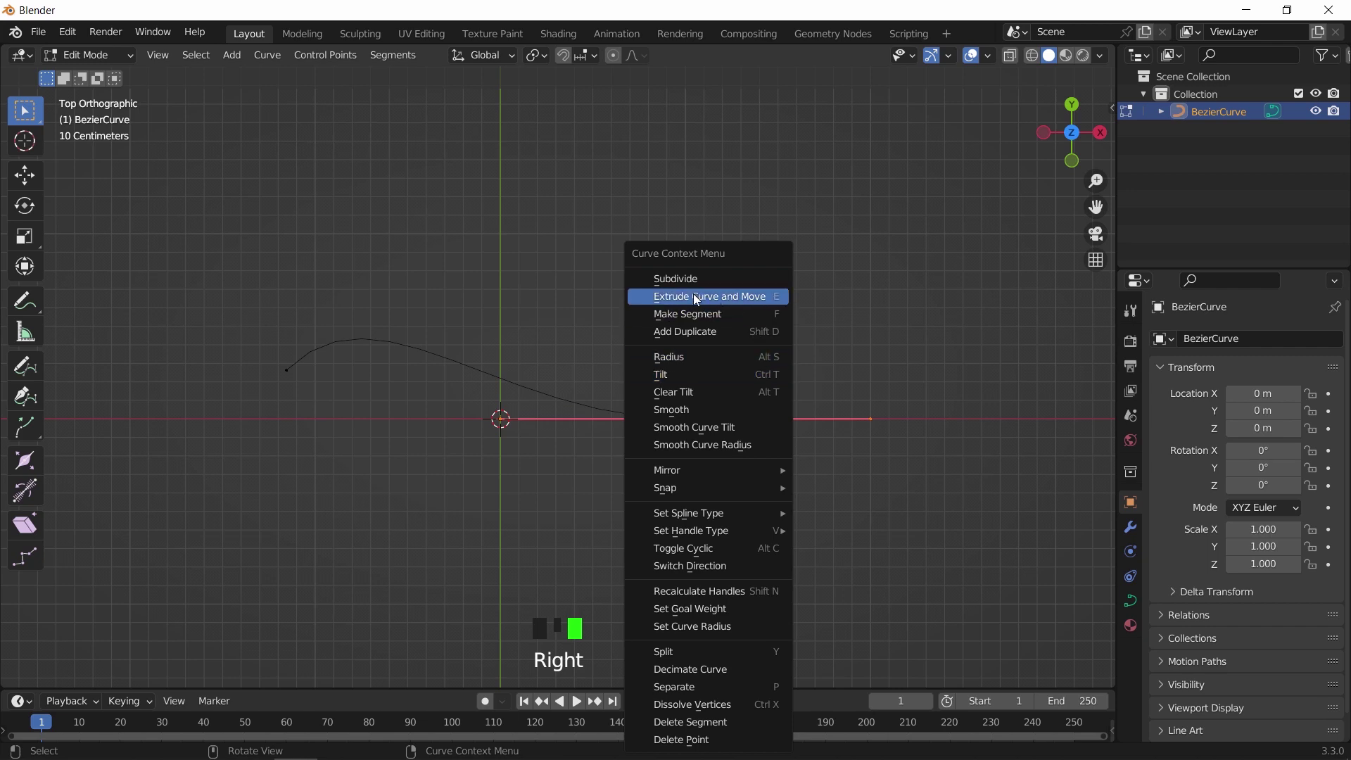
Step: Extrude two new points from the curve's end: a peak up-right and a tail down-right
left_click(761, 298)
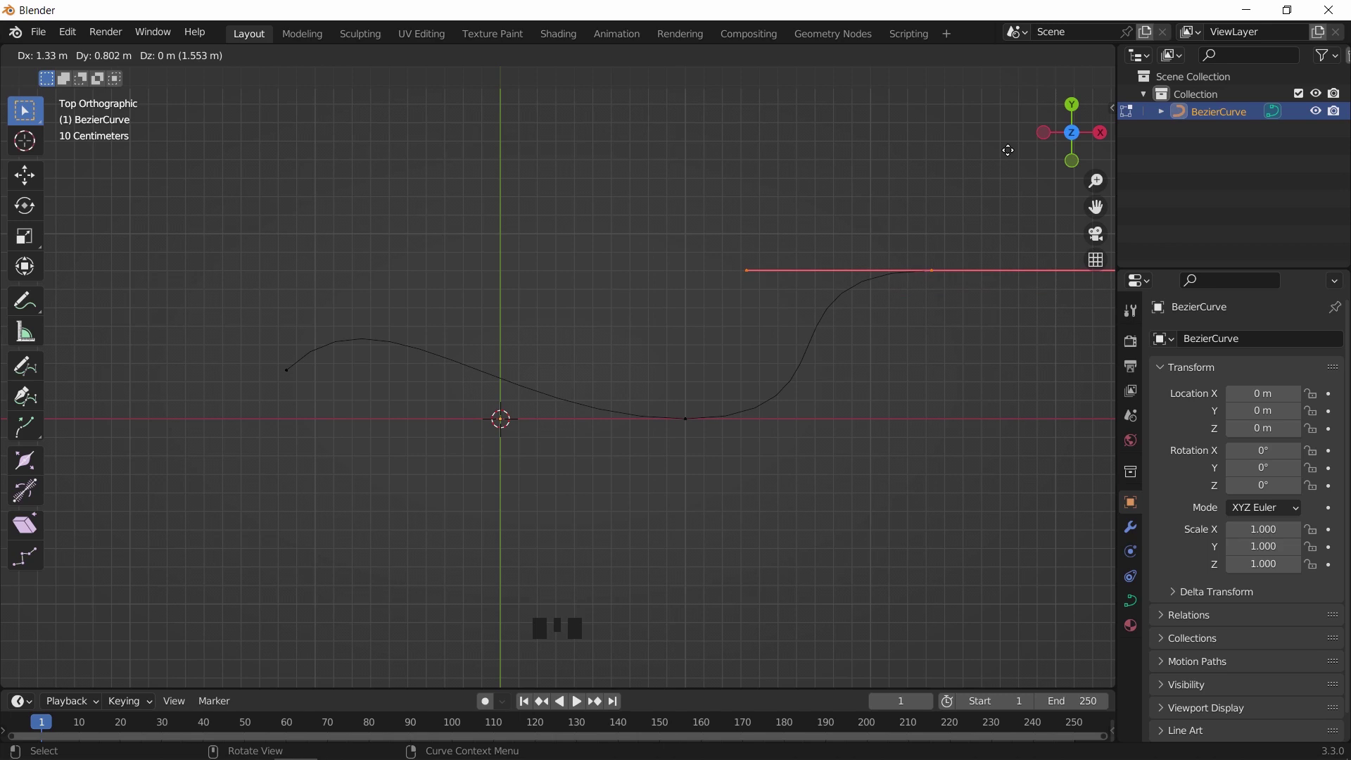
left_click(957, 151)
middle_click_drag(869, 365, 760, 368, "shift")
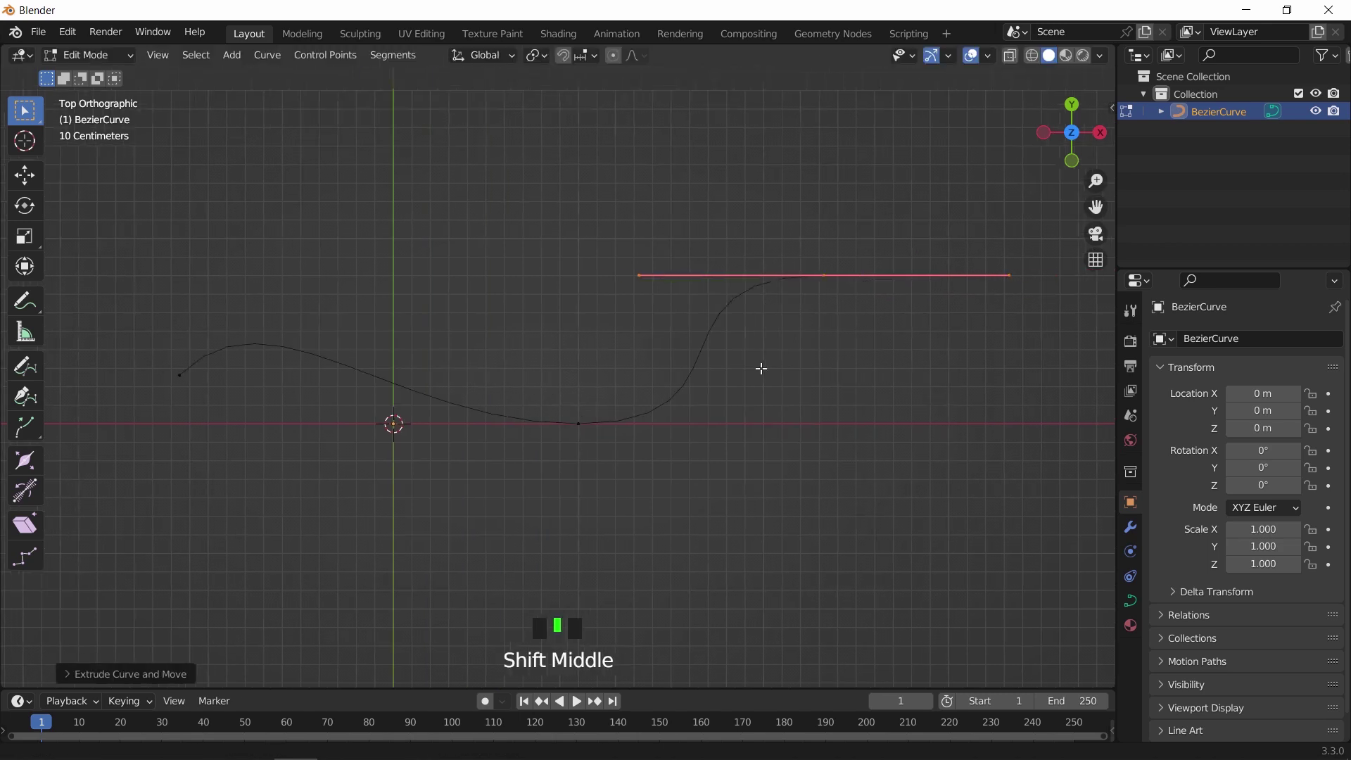
scroll(772, 362, "down", 3)
key("e")
left_click(933, 532)
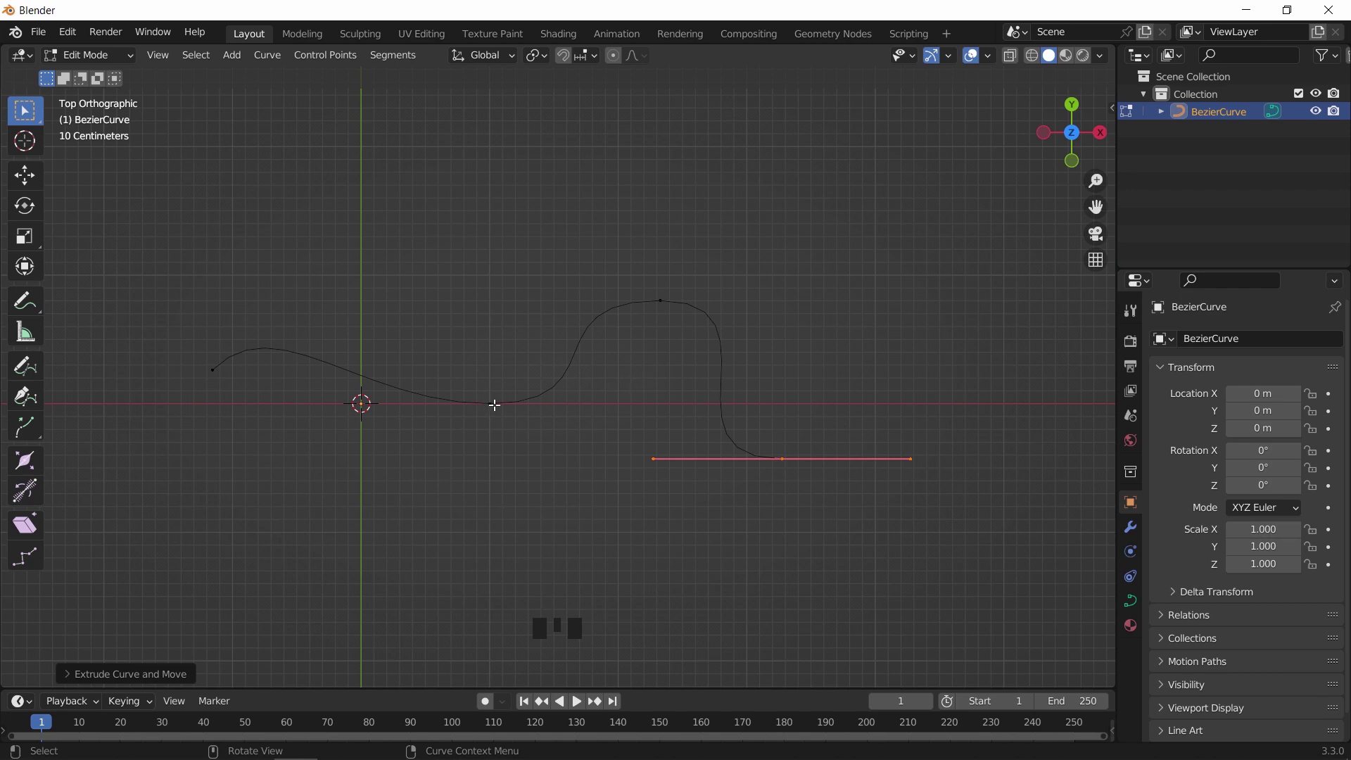
Step: Set the end point's handles to Automatic and the peak point's handles to Vector
key("v")
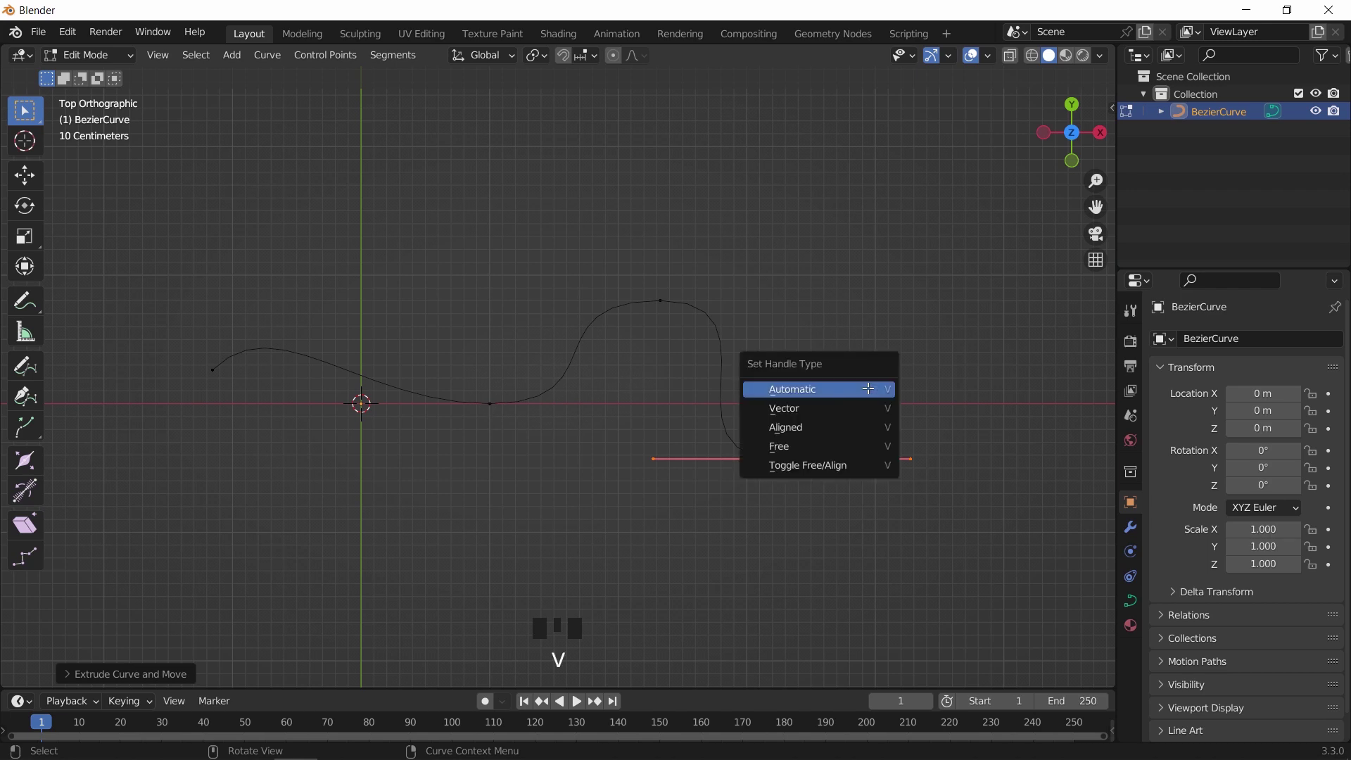
right_click(827, 528)
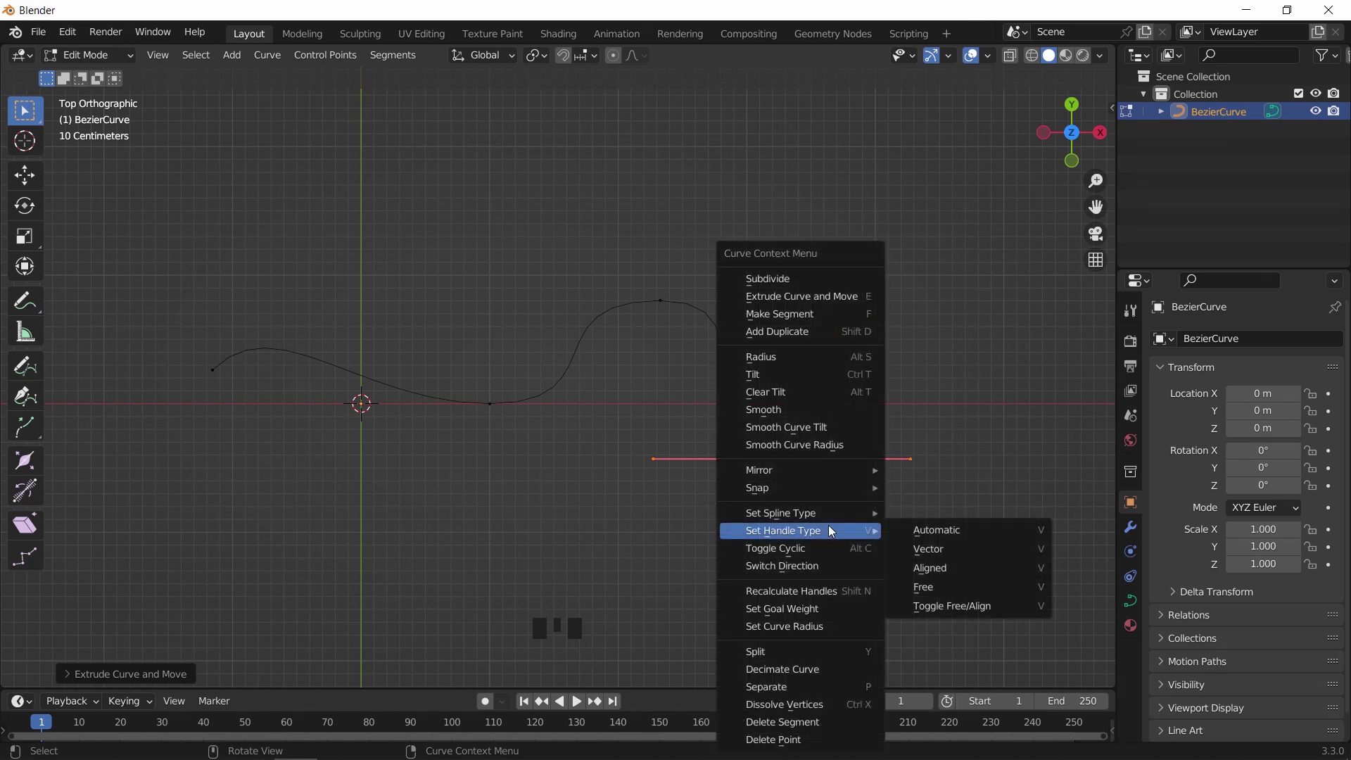
left_click(923, 530)
left_click_drag(649, 277, 684, 363)
key("v")
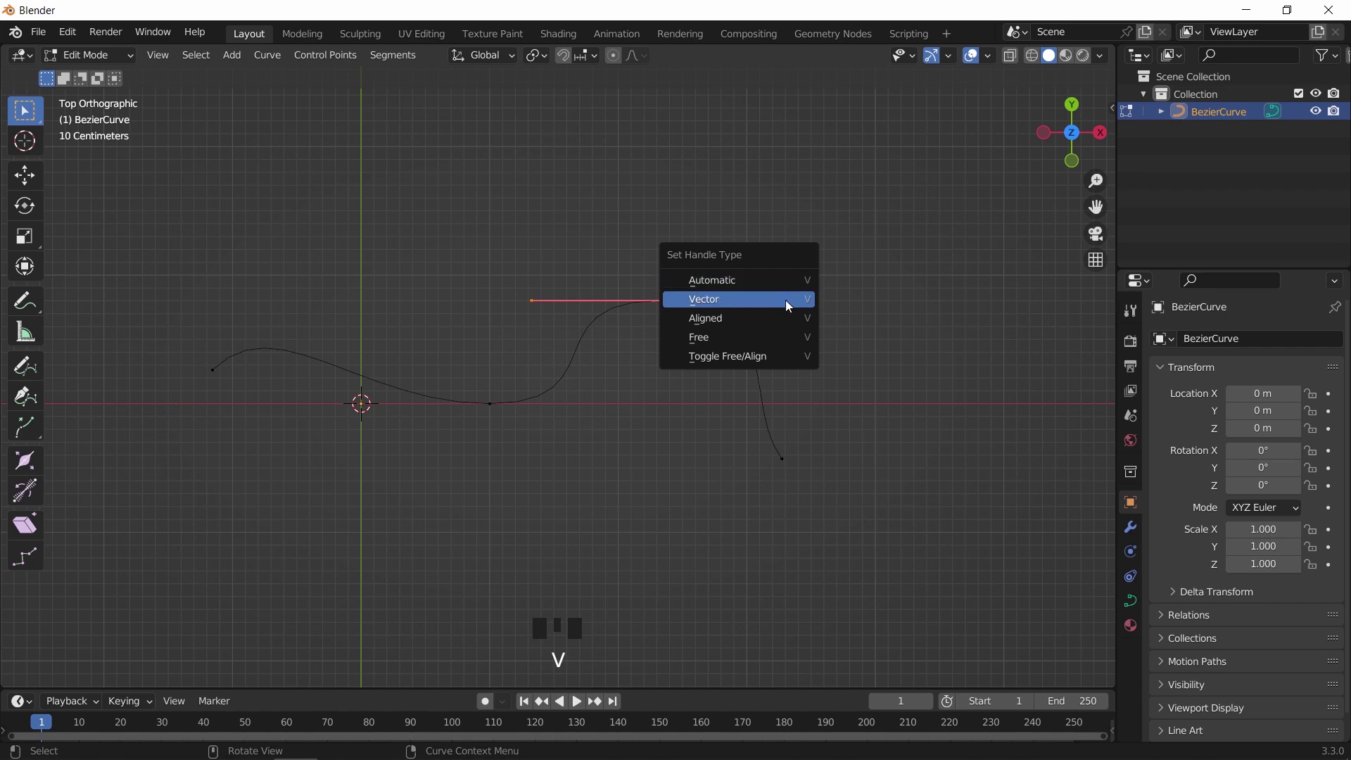
left_click(785, 299)
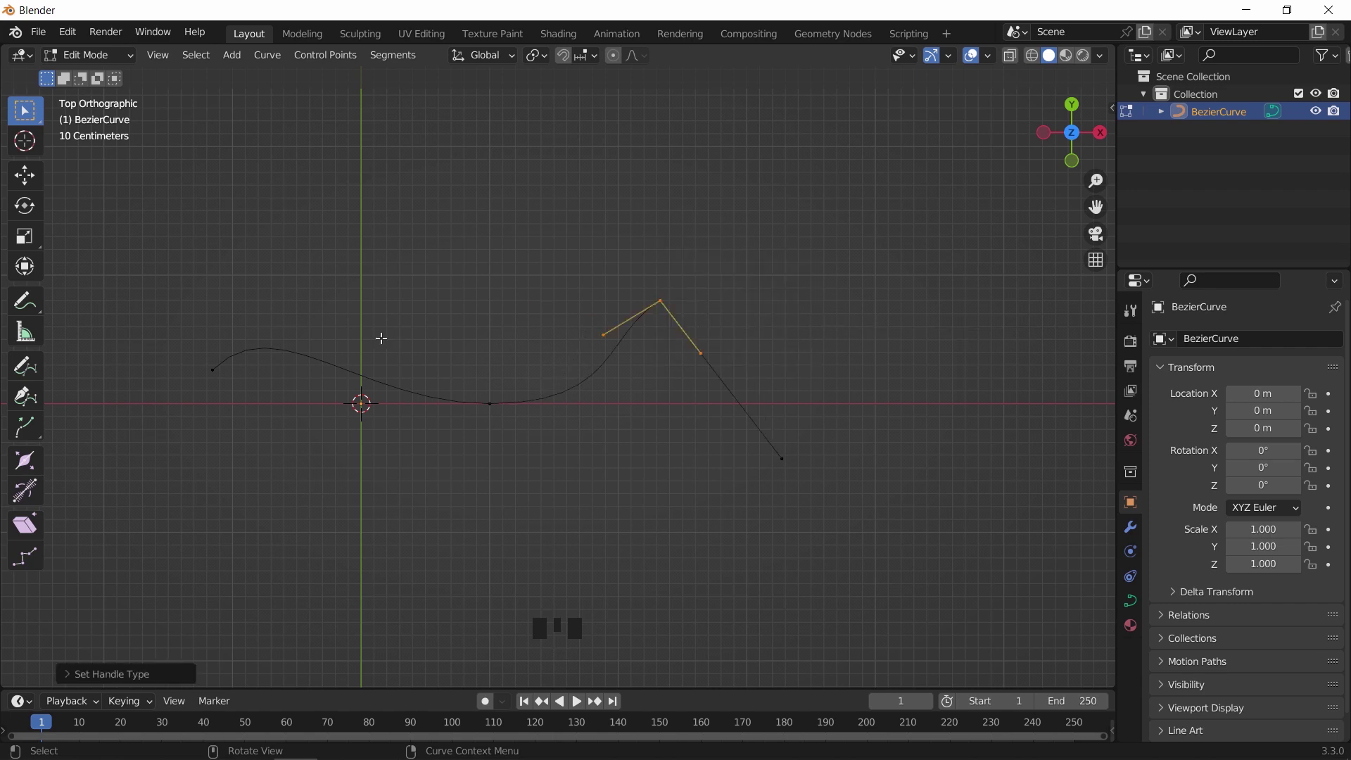
Step: Make the middle and peak points' handles Aligned, then select the curve's end point
left_click_drag(471, 367, 536, 468)
left_click(660, 320, "shift")
key("v")
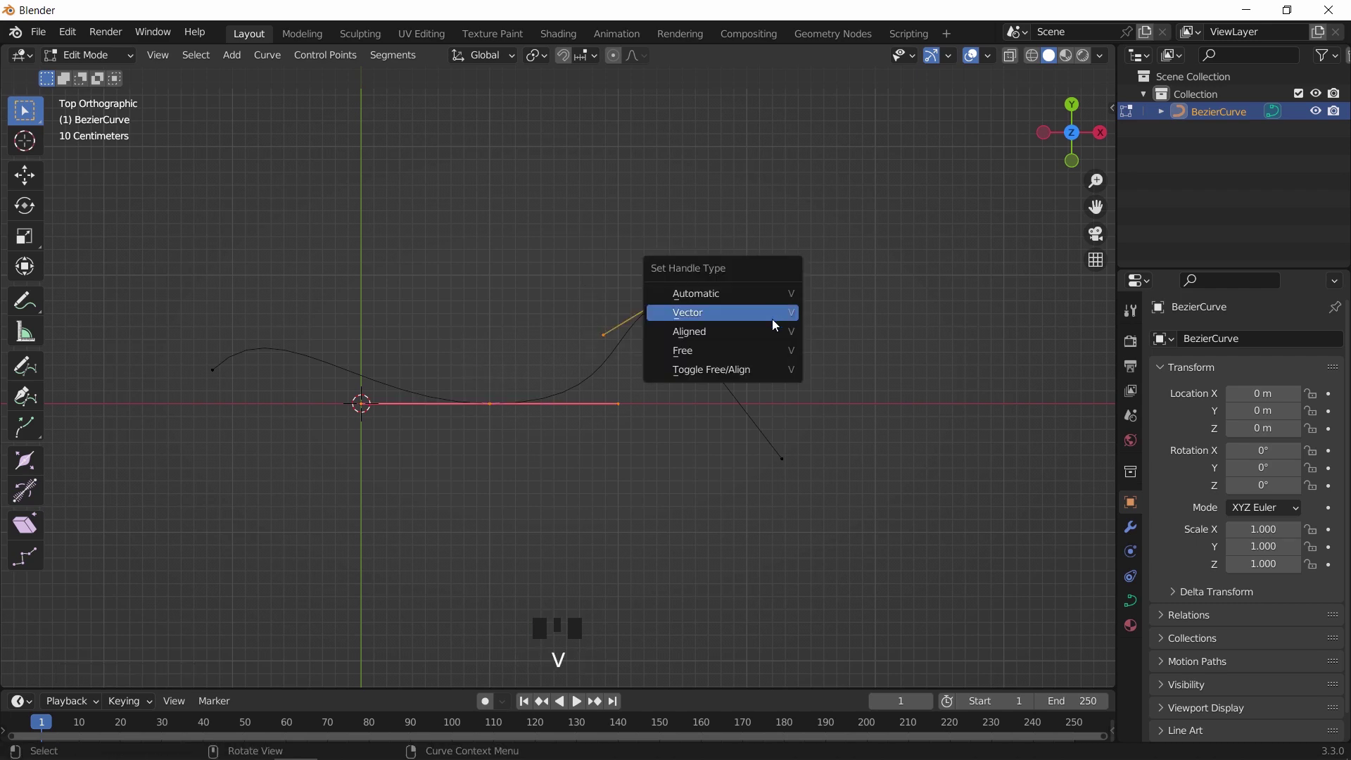
left_click(770, 327)
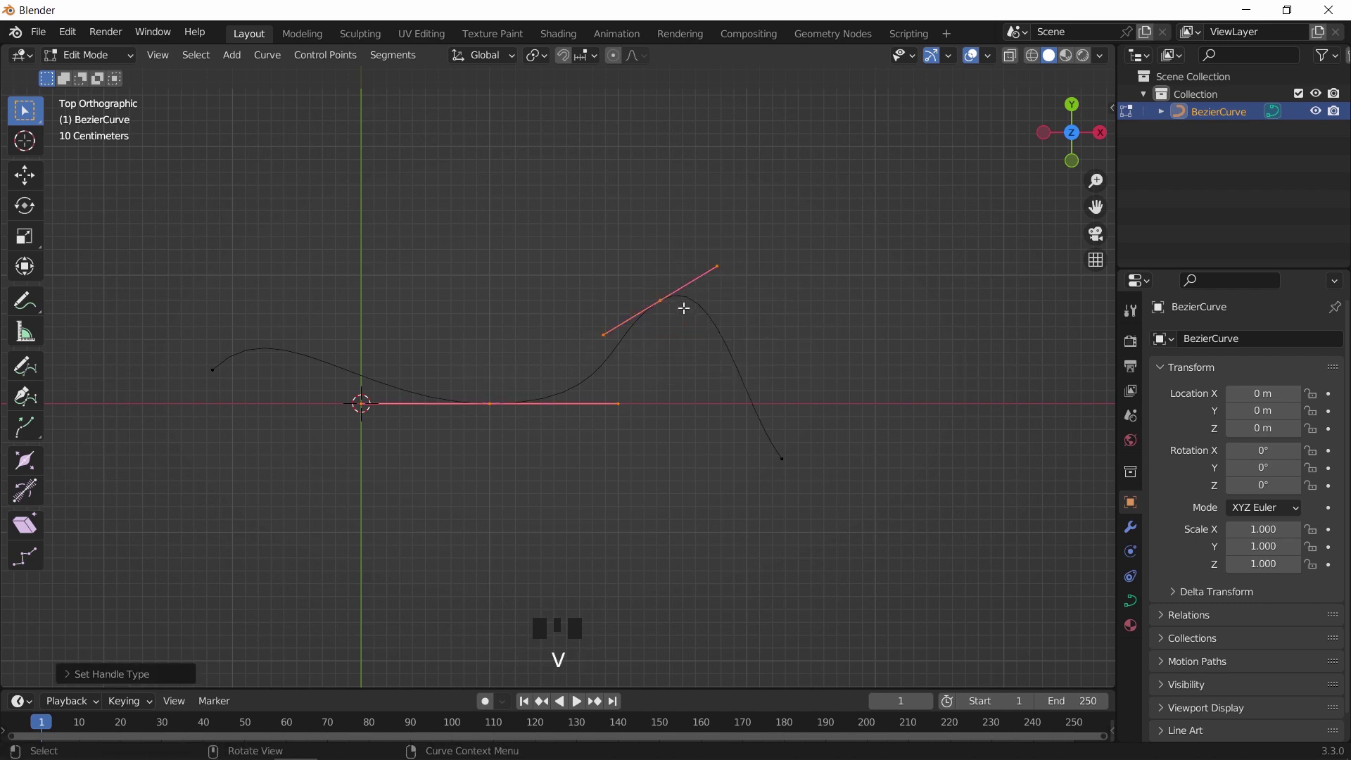
left_click(782, 459)
Step: Add a Bezier circle and move it along Y to sit above the wavy curve
key("Tab")
middle_click_drag(477, 304, 585, 365, "shift")
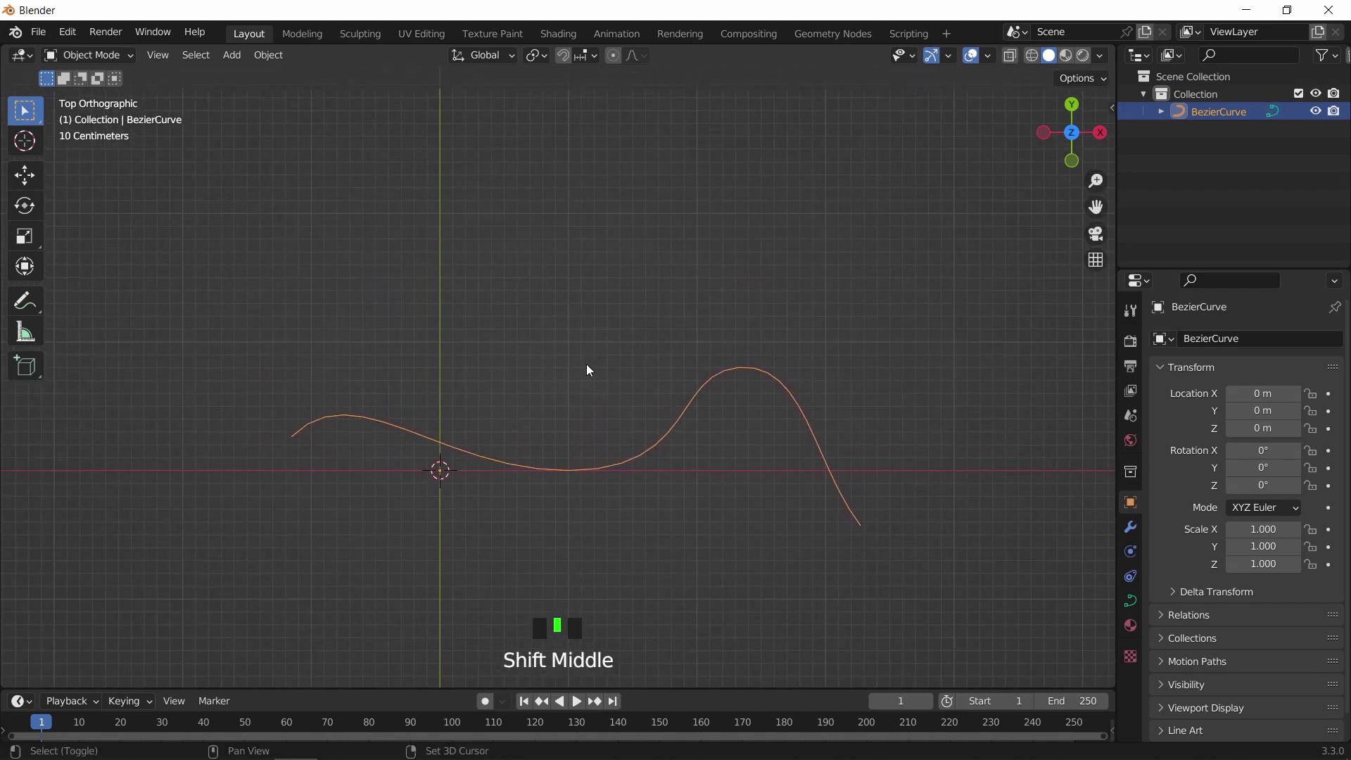
key("shift+a")
mouse_move(585, 364)
left_click(661, 382)
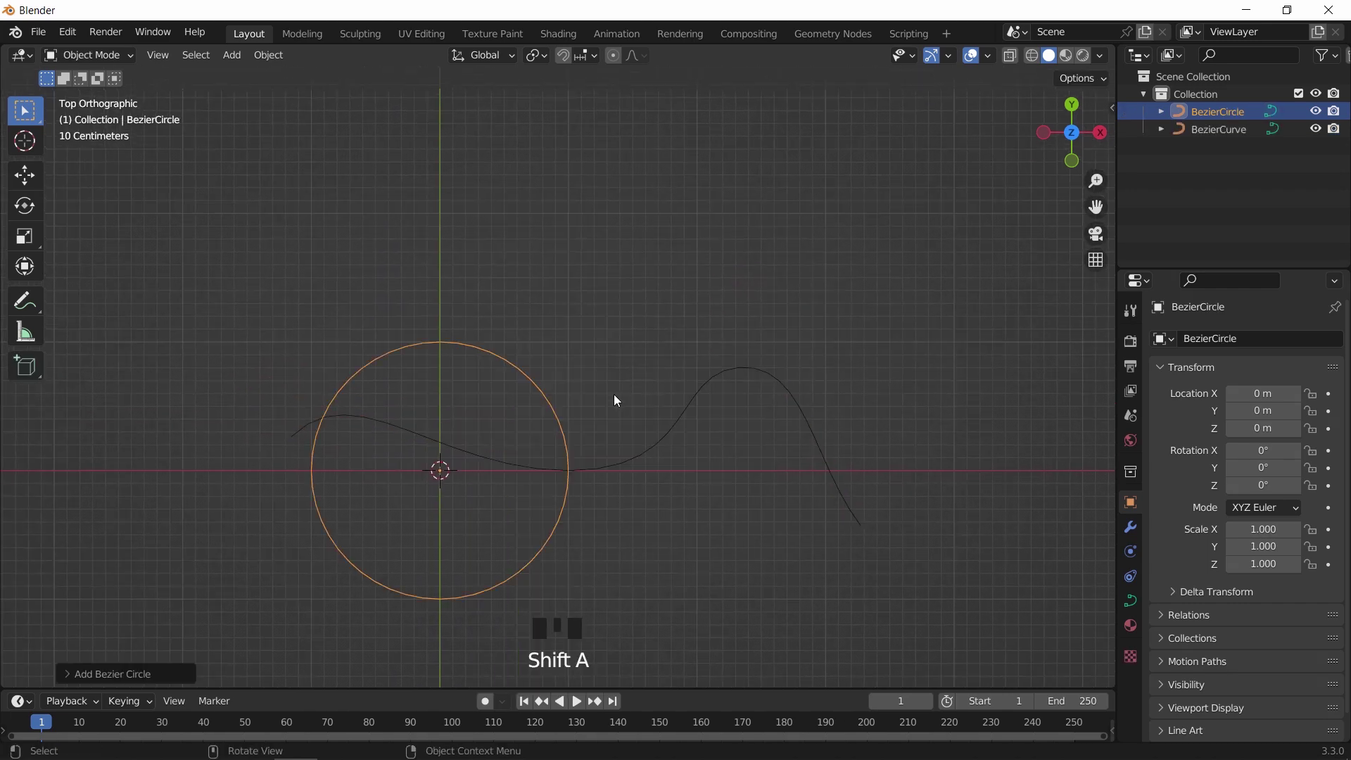
key("g")
key("y")
left_click(631, 169)
Step: In Edit Mode, stretch the circle's right point out along X, then delete it
key("Tab")
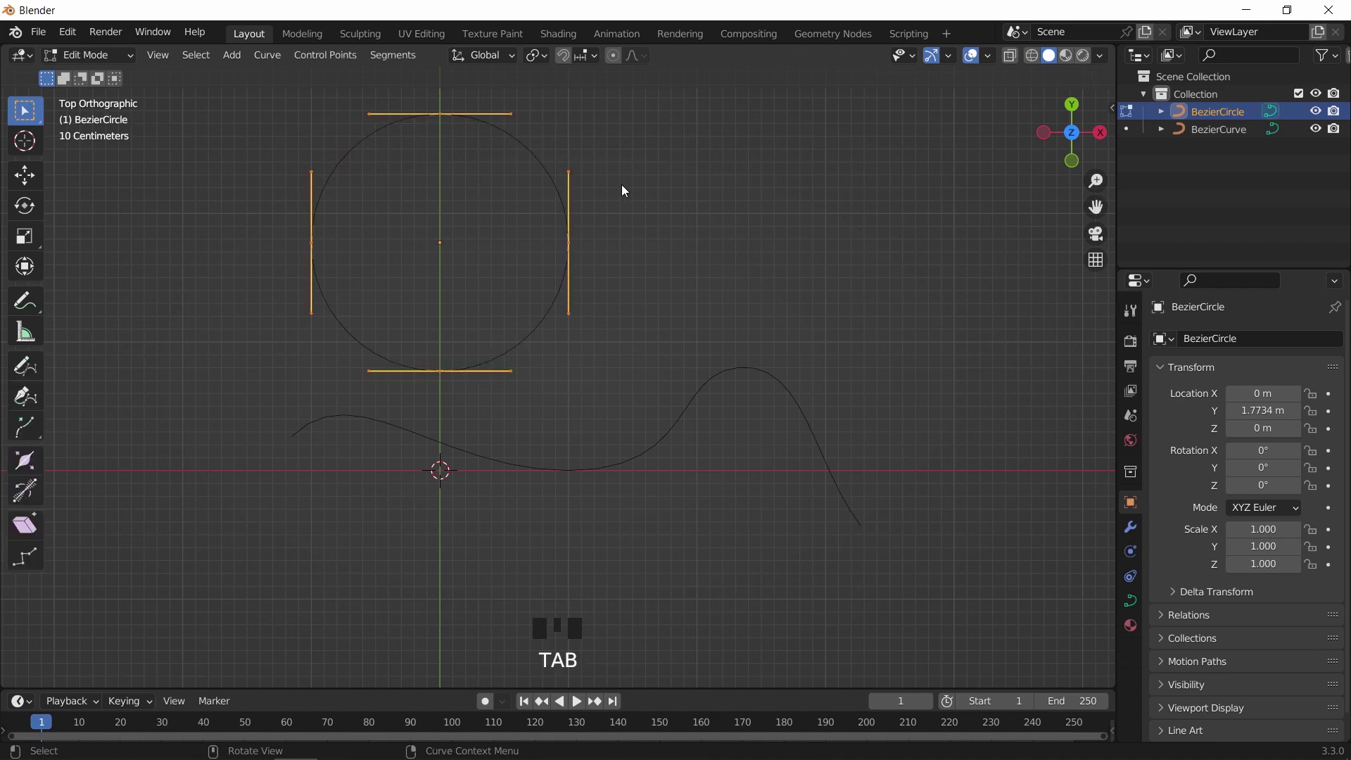
left_click(569, 243)
key("g")
key("x")
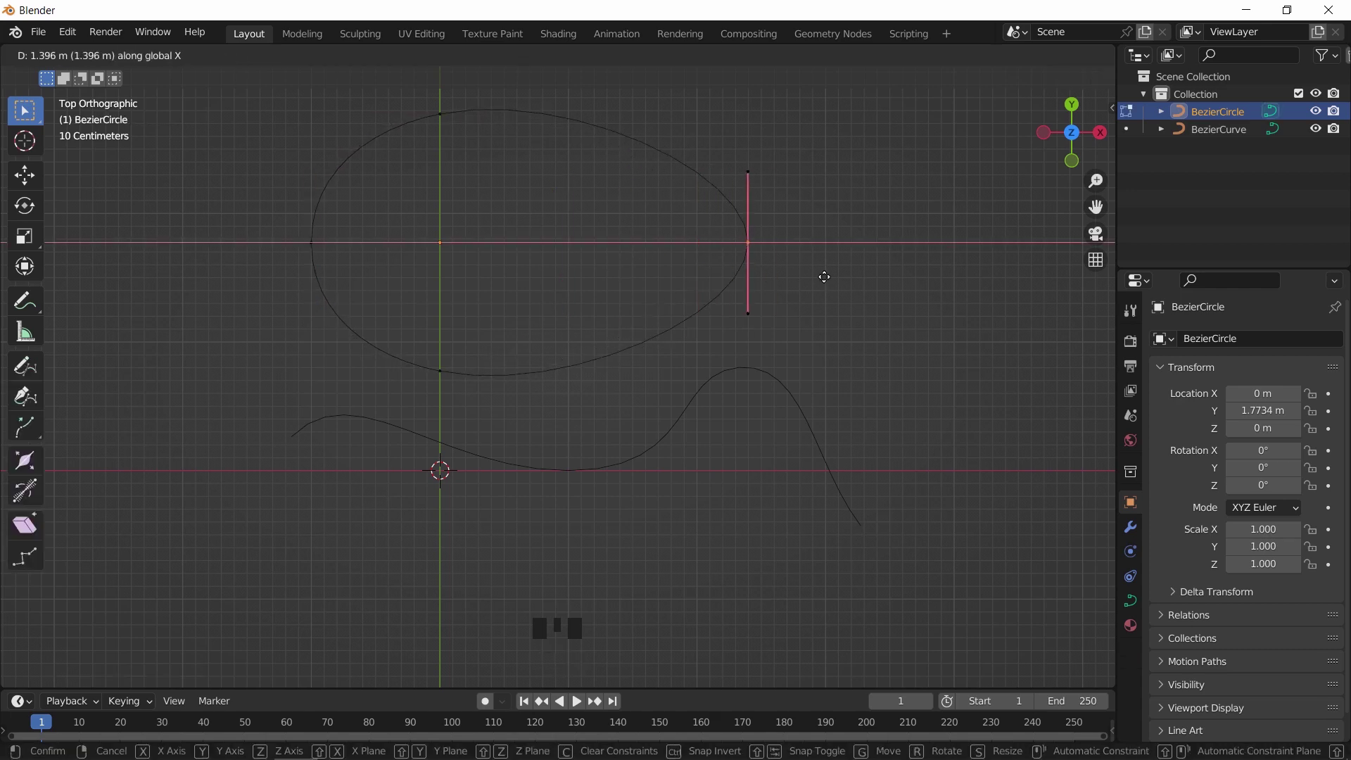
left_click(824, 277)
key("x")
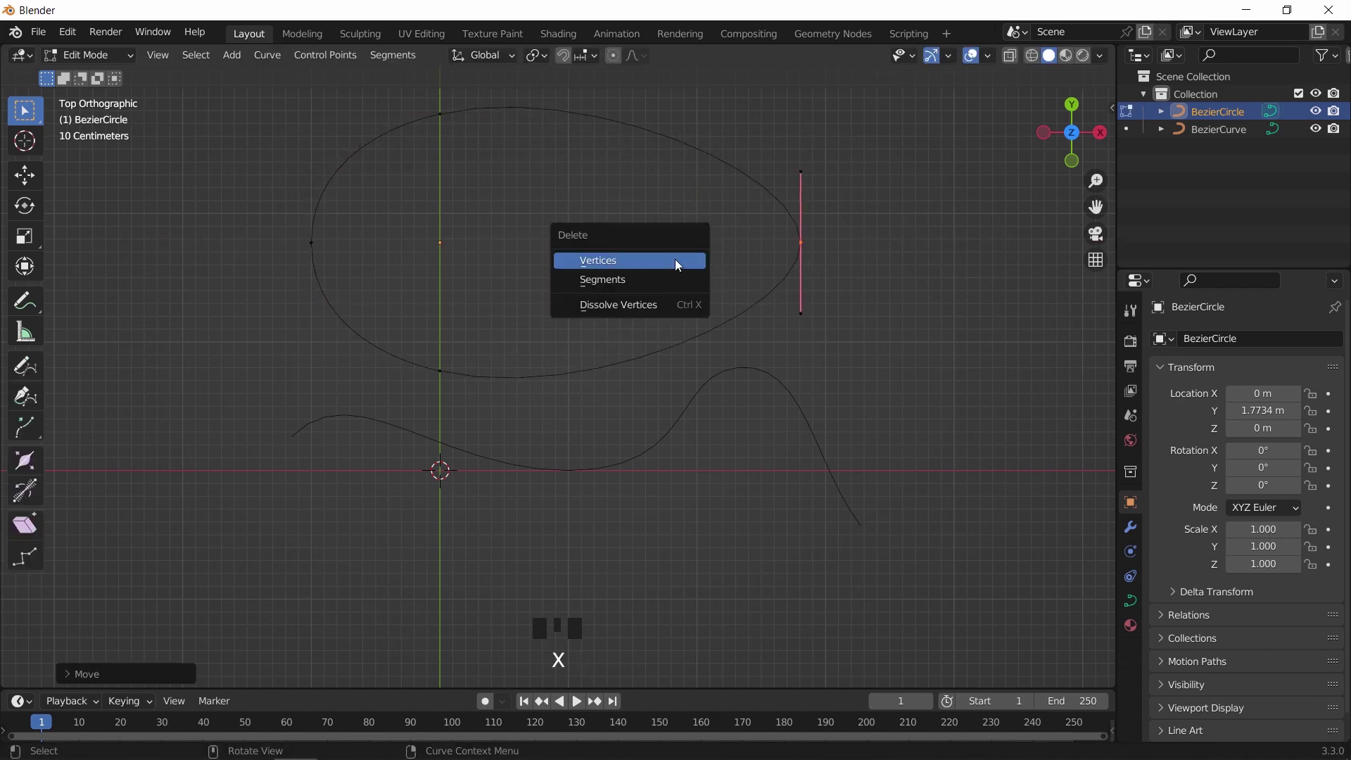
left_click(636, 259)
Step: Give the bottom point Vector handles for a sharp tip and return to Object Mode
left_click(476, 411)
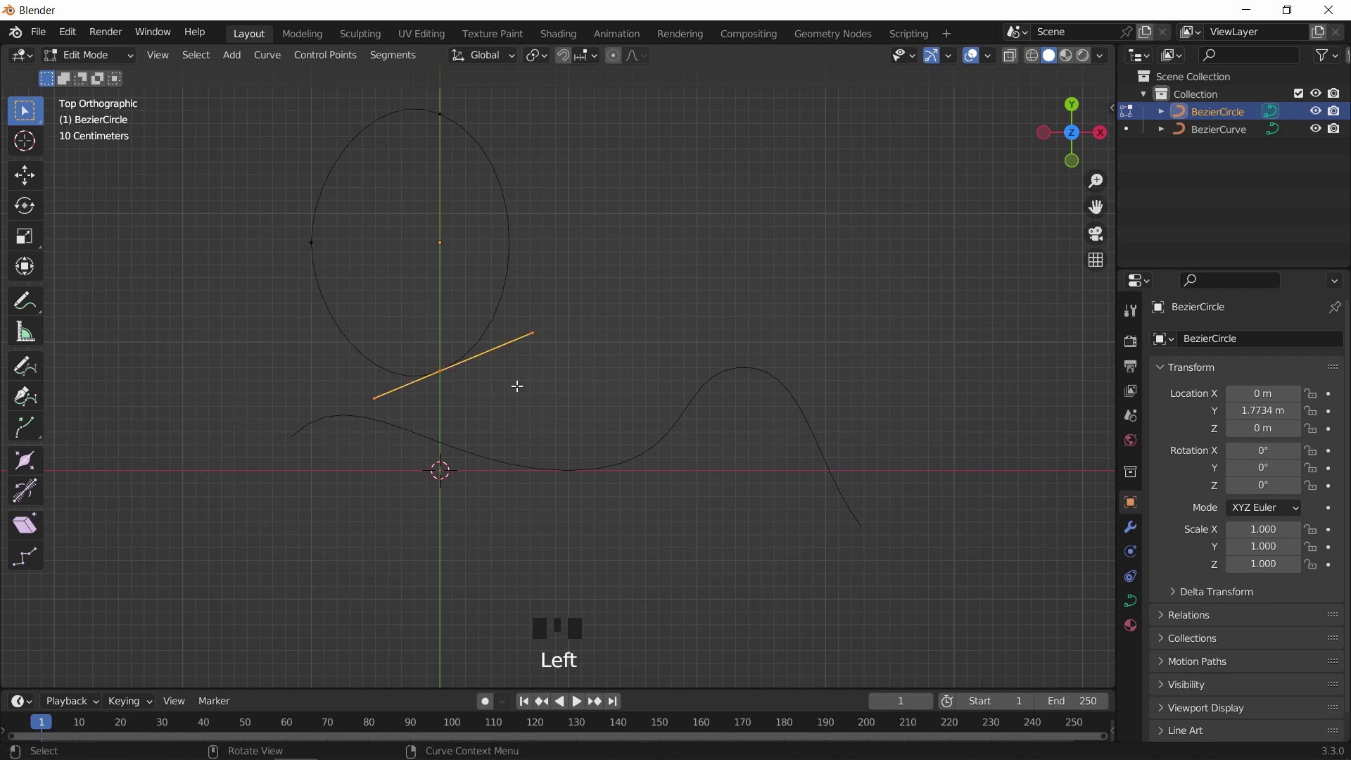
key("v")
left_click(502, 407)
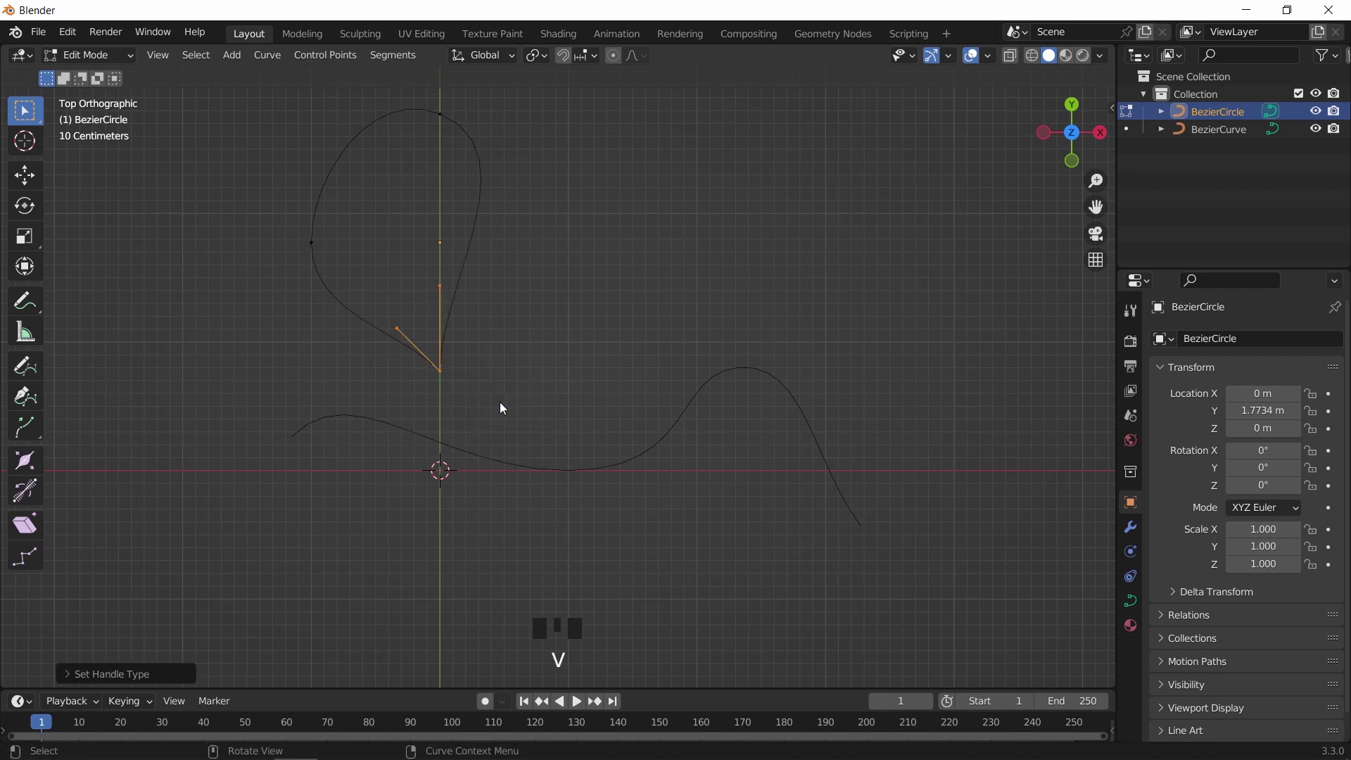
key("Tab")
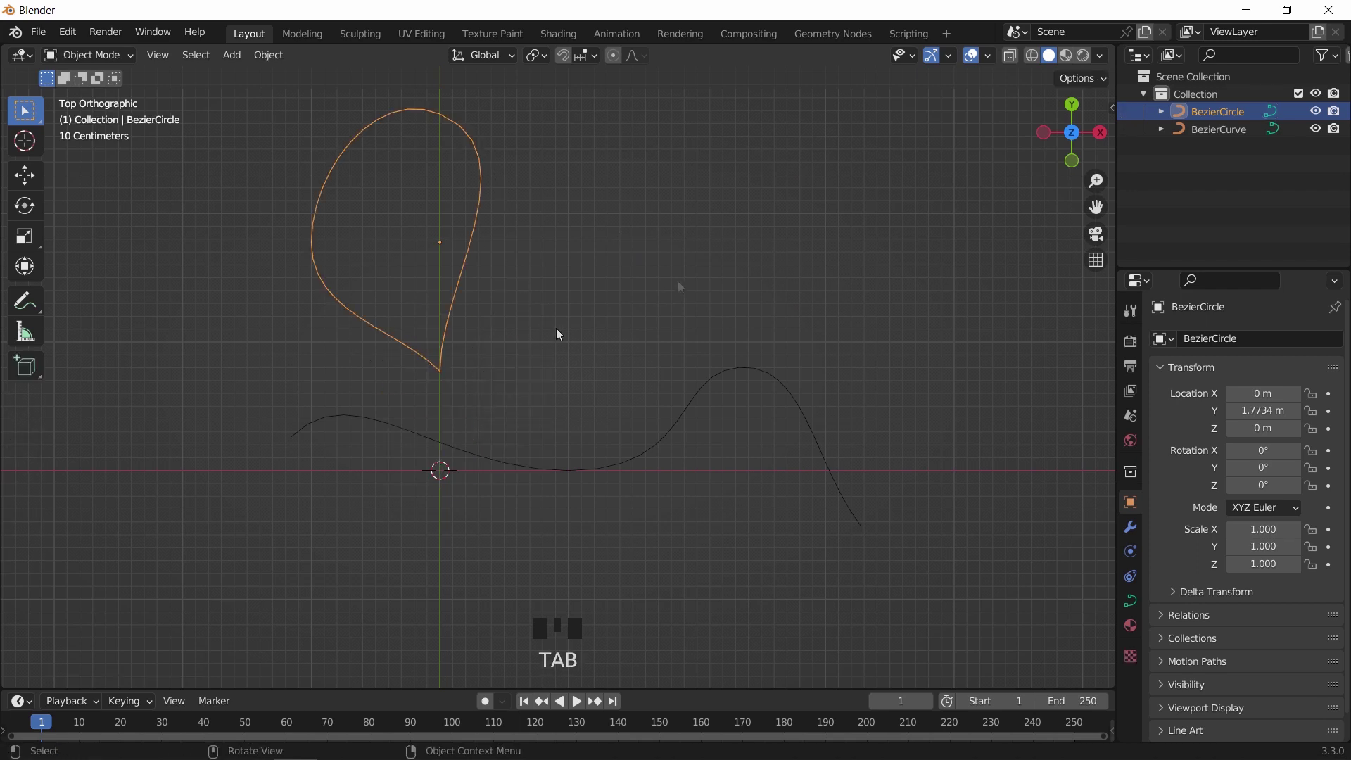
key("shift+a")
mouse_move(685, 277)
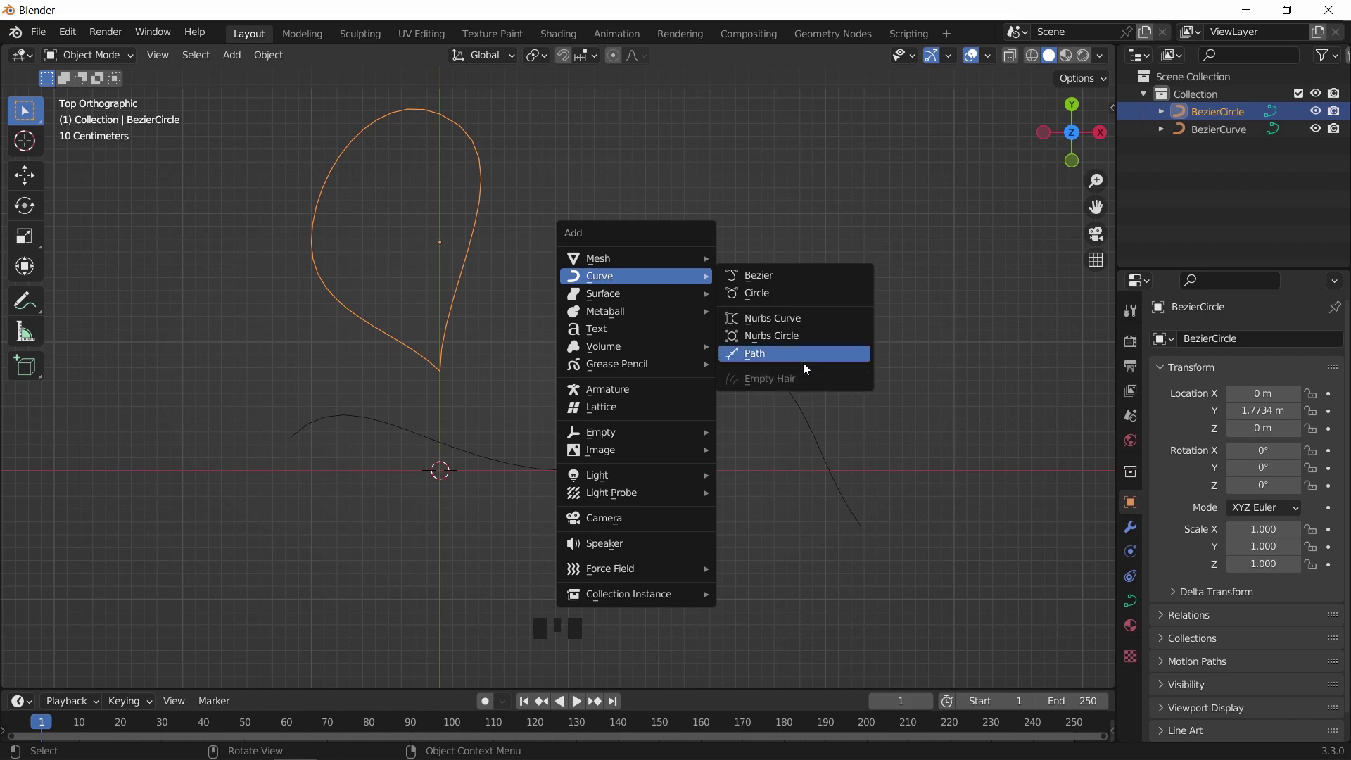
Step: In Preferences > Add-ons, search 'extra' and enable Add Curve: Extra Objects
left_click(67, 32)
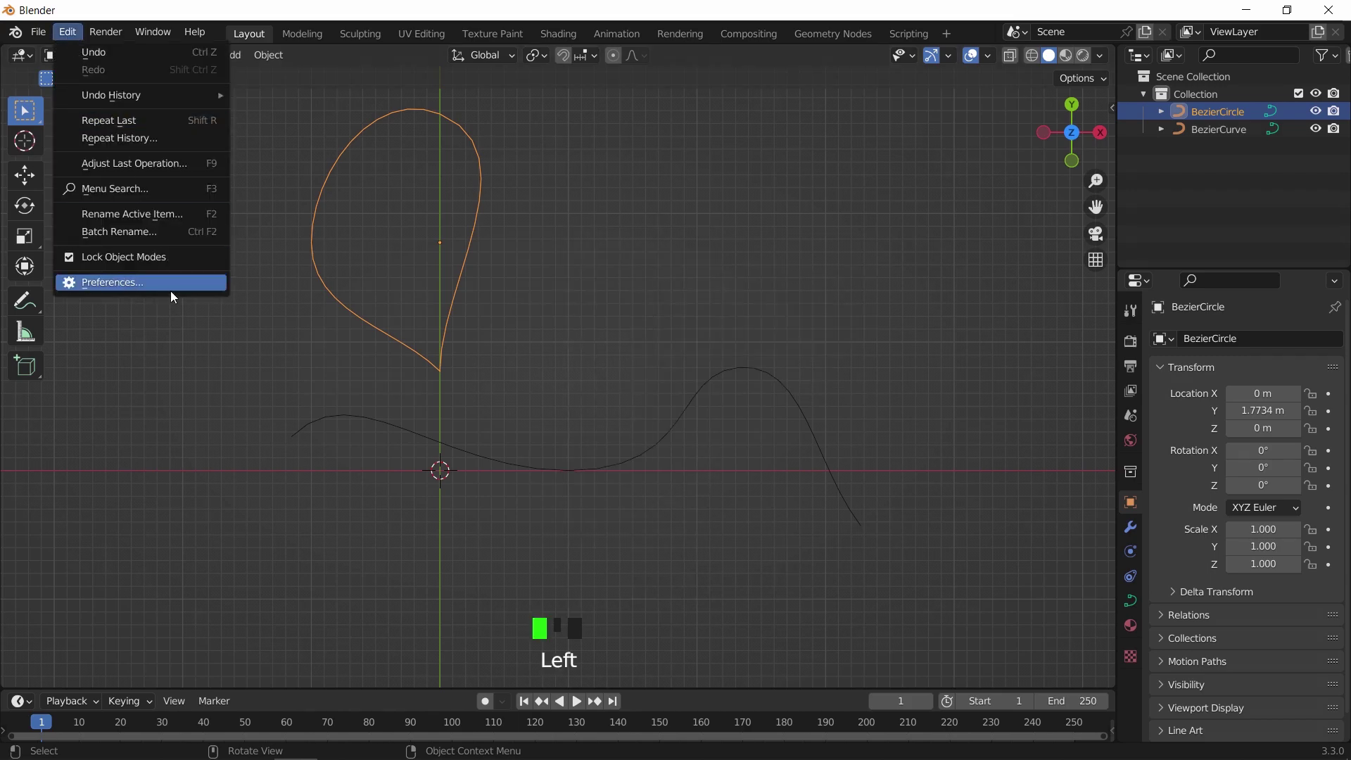
left_click(112, 283)
left_click(492, 98)
type("extra")
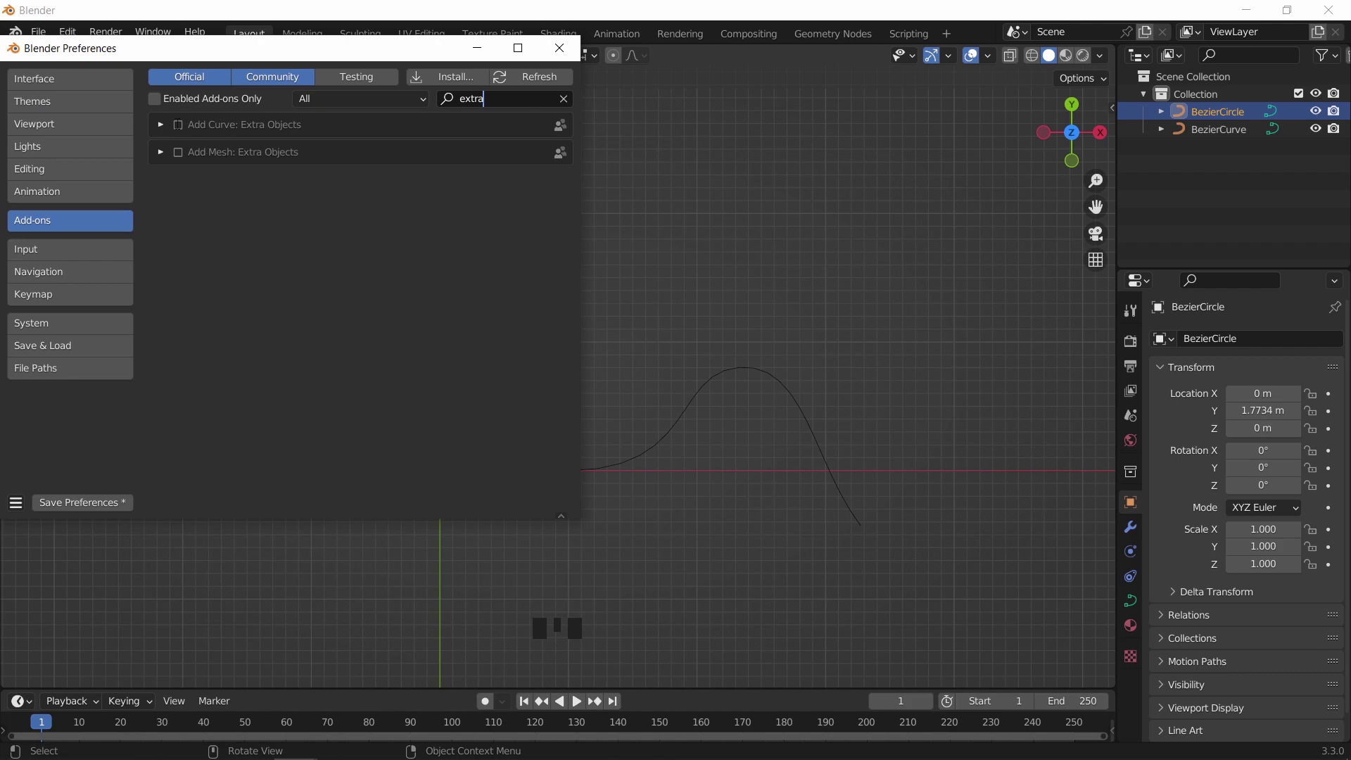
left_click(178, 125)
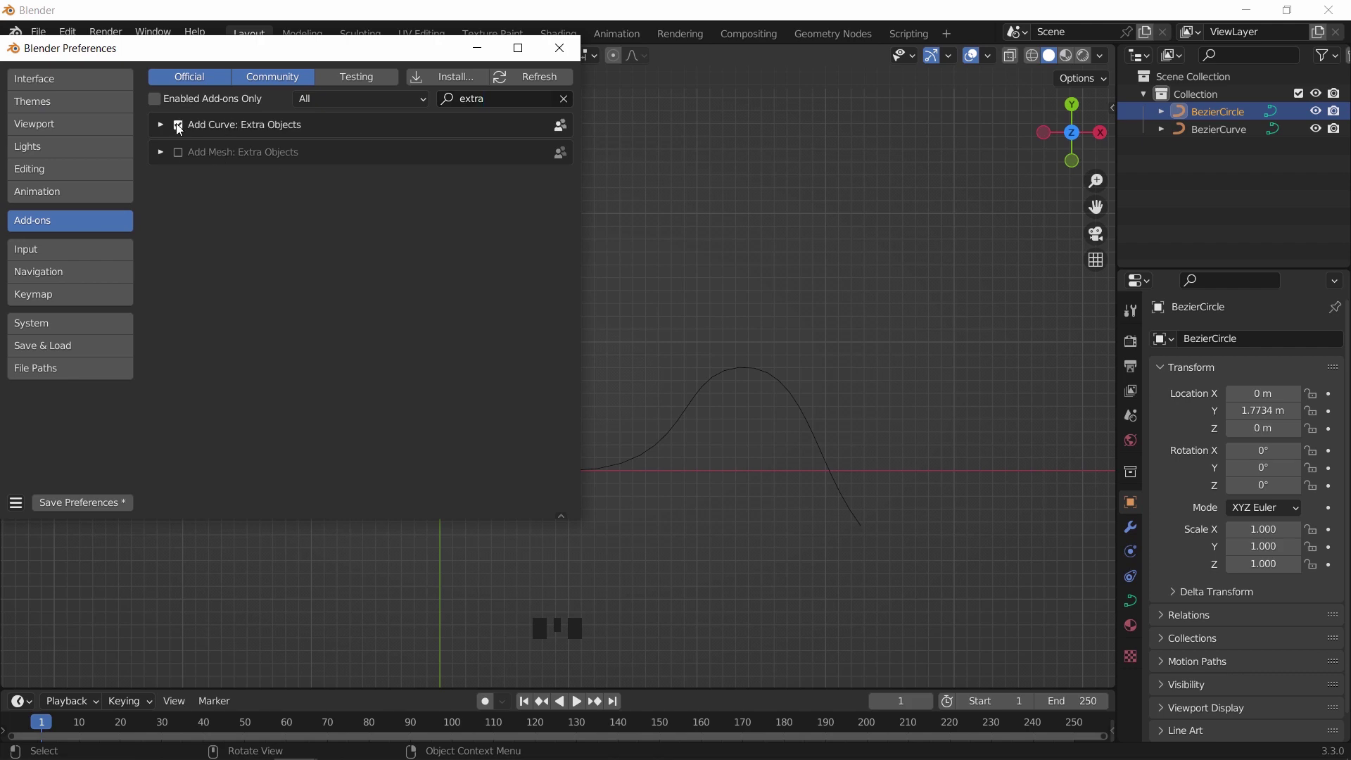
Step: Close Preferences and browse the Add > Curve menu's new extra shapes and Knots submenu, adding nothing
left_click(559, 48)
key("shift+a")
mouse_move(699, 266)
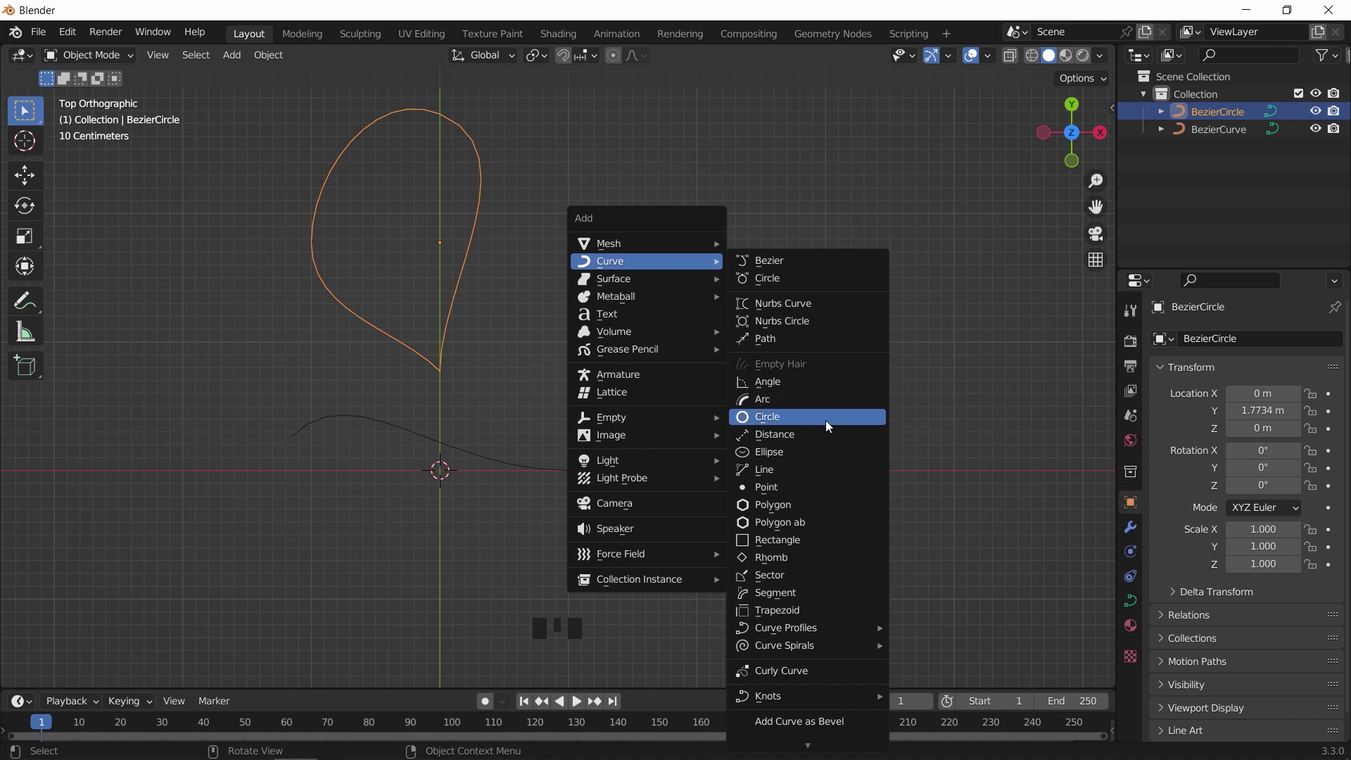
mouse_move(790, 703)
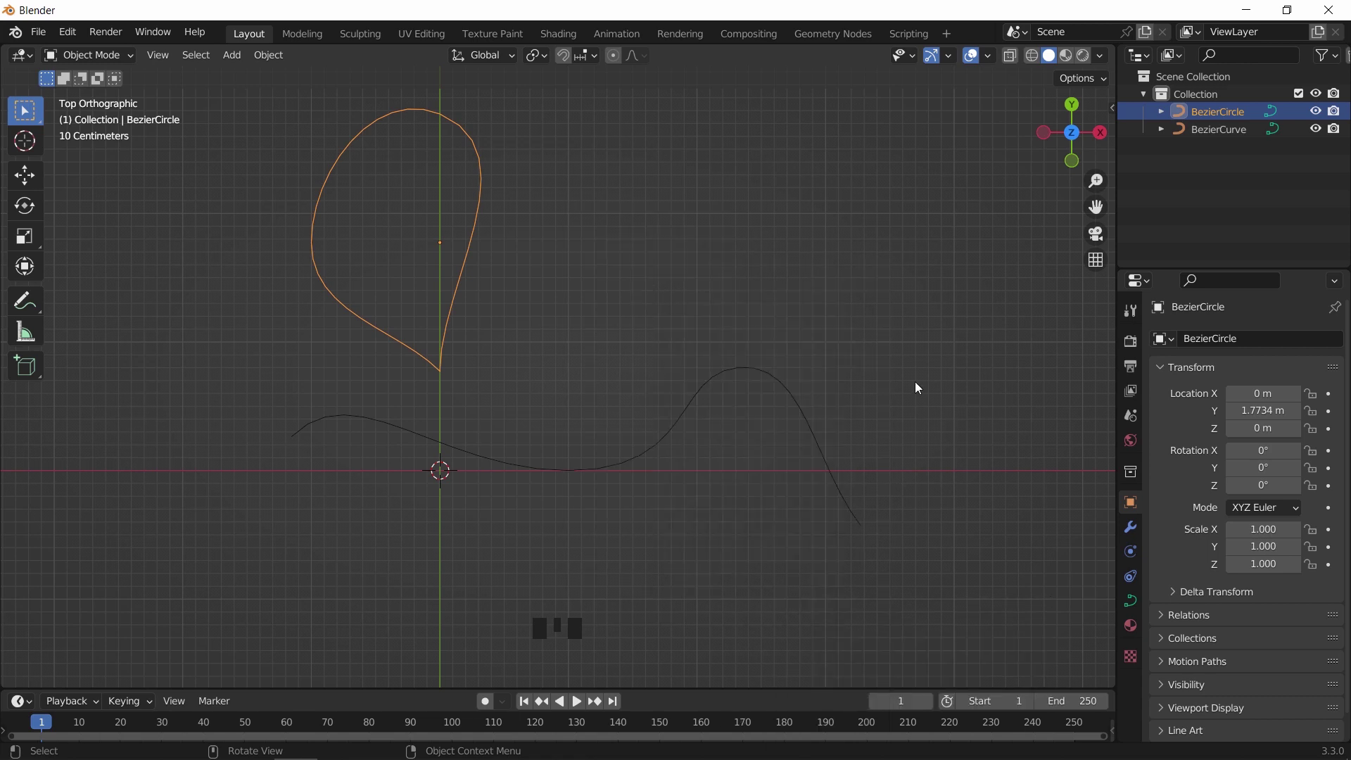
Step: Add a new Bezier curve in an empty area, rotate it -90° and move it upward
middle_click_drag(917, 387, 628, 476, "shift")
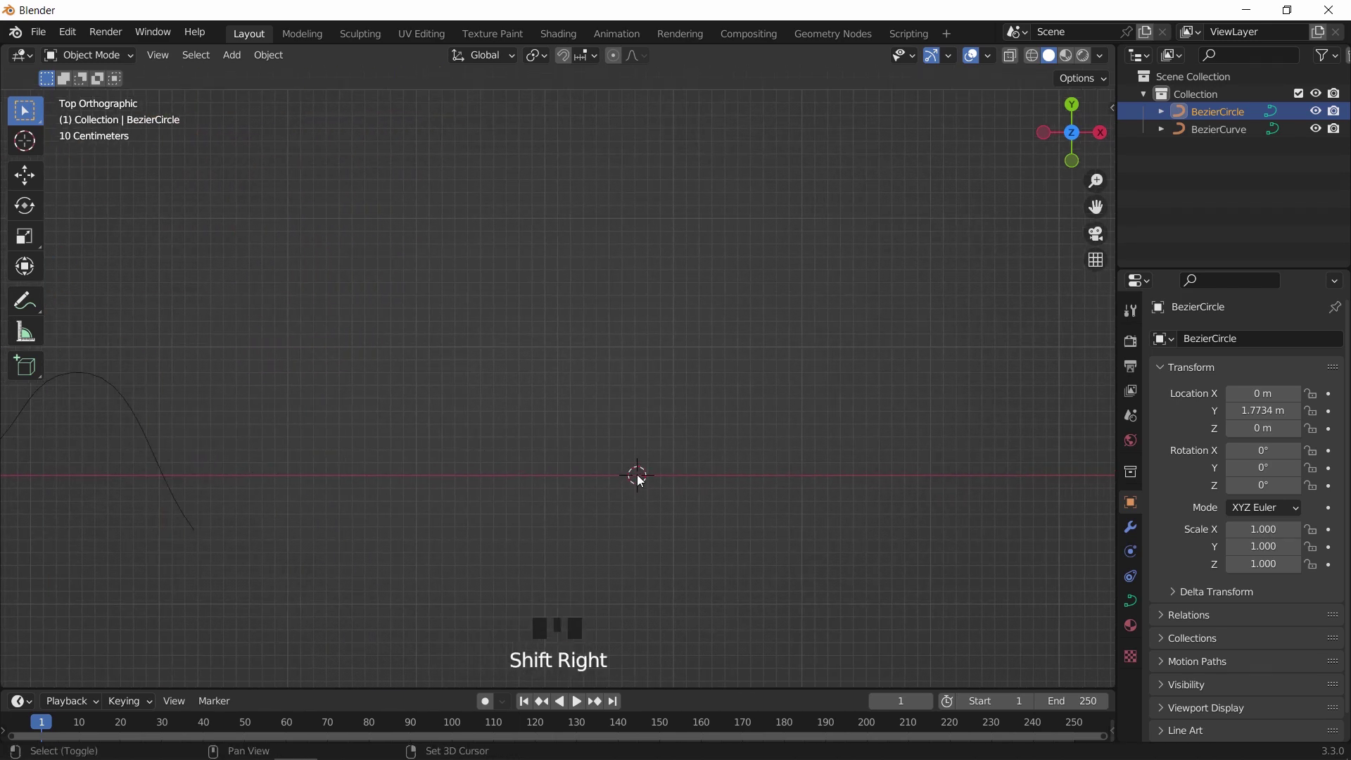
key("shift+a")
mouse_move(619, 420)
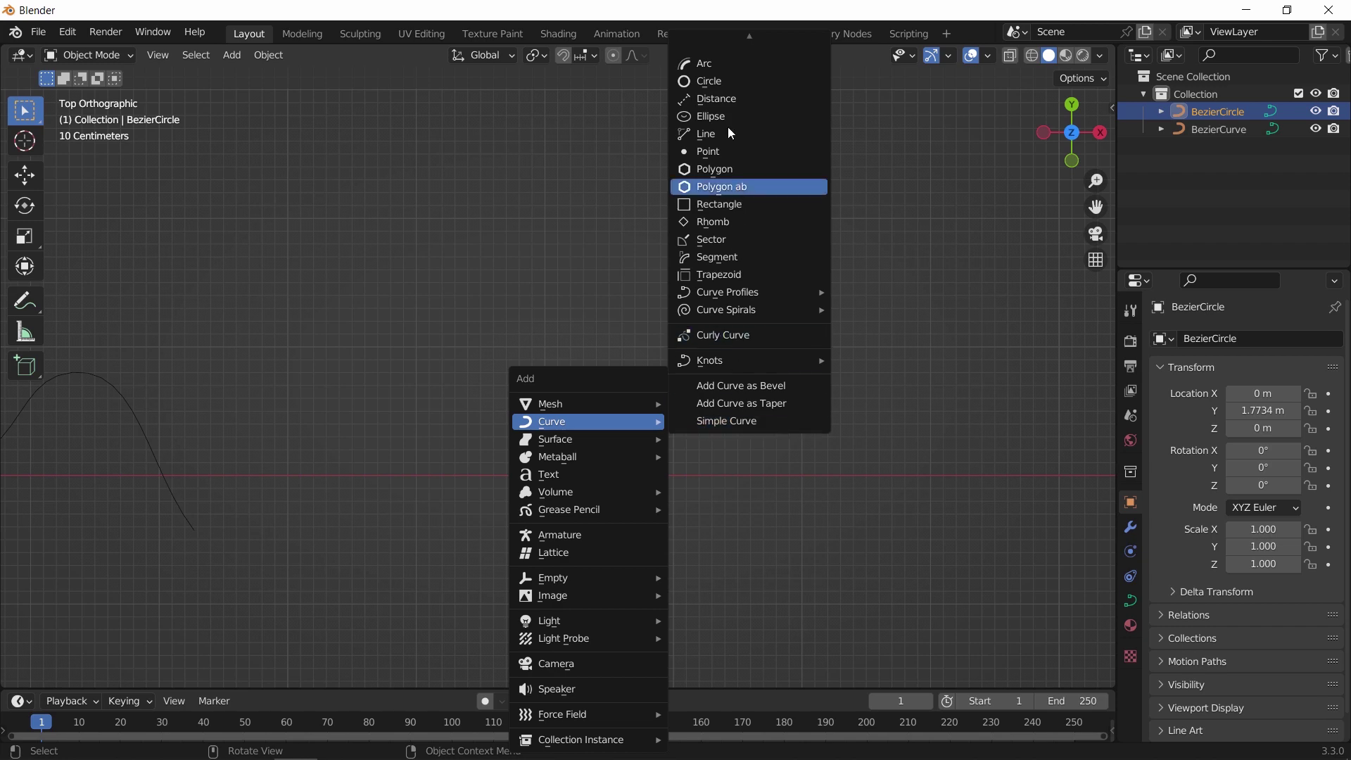
left_click(731, 41)
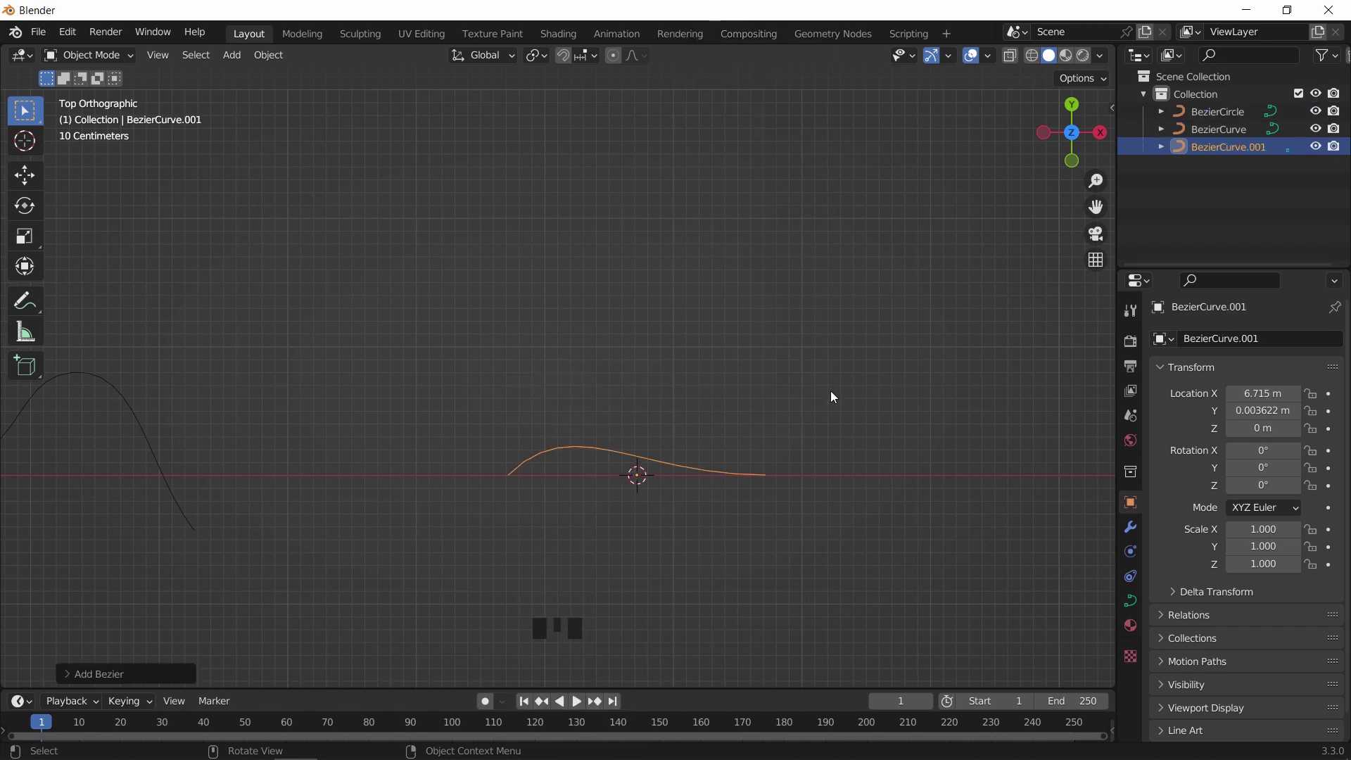
type("r-90")
key("Return")
key("g")
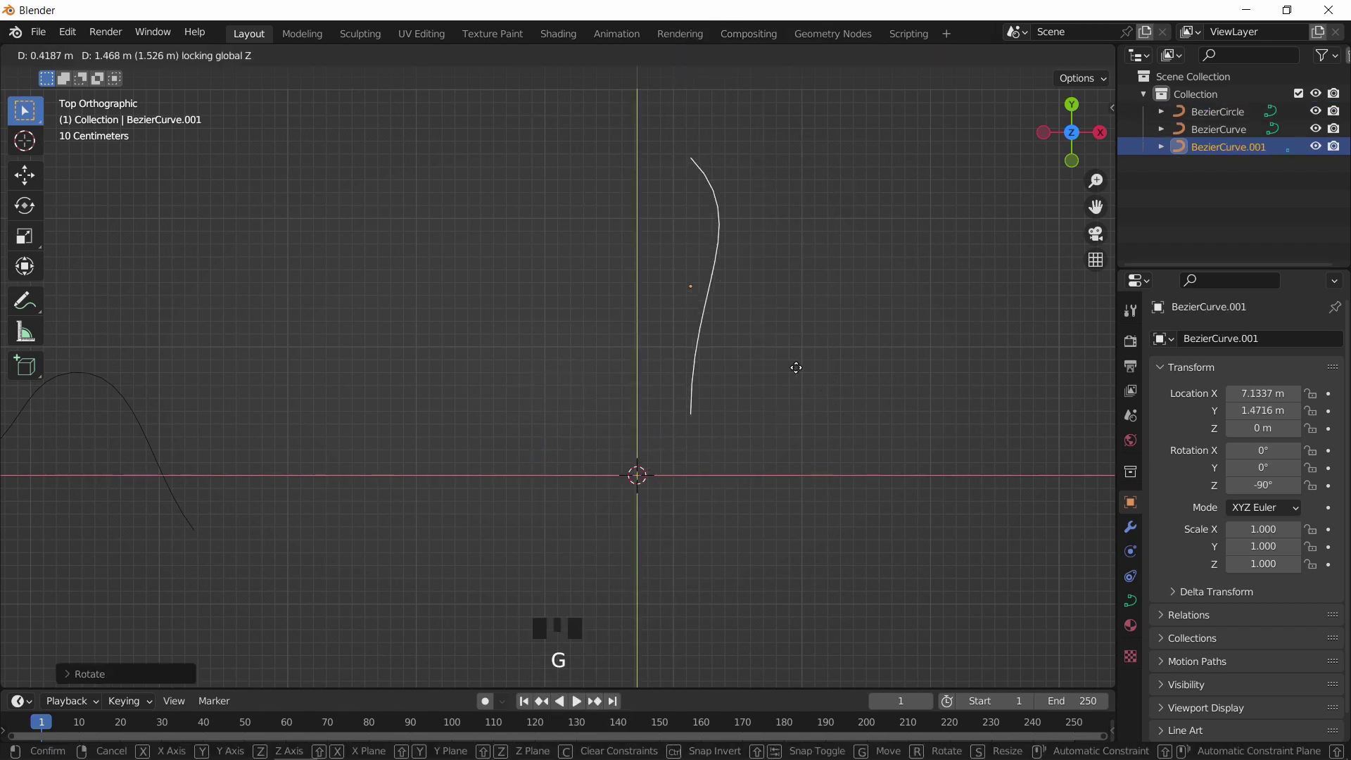
left_click(794, 368)
Step: Extrude a new segment from the end point and move the top point up and left
key("Tab")
key("e")
left_click(835, 677)
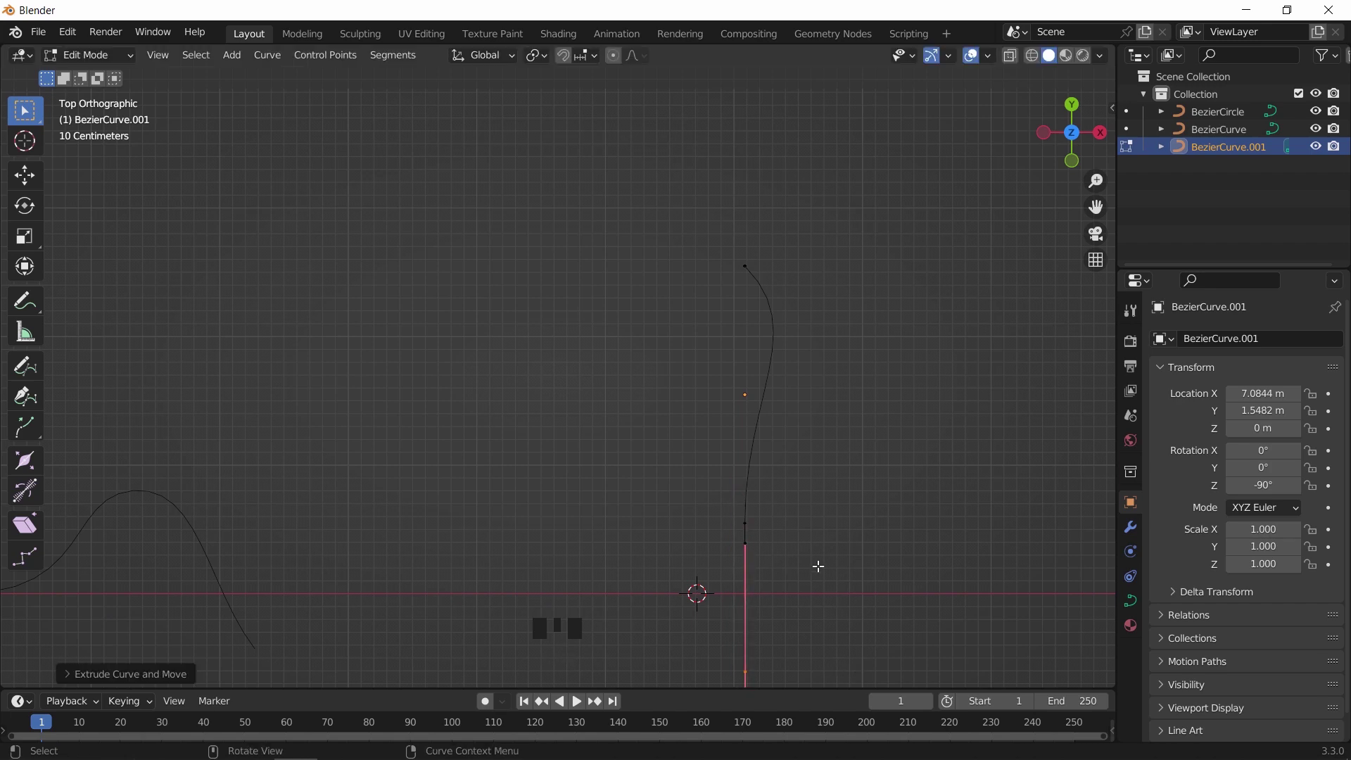
key("Tab")
key("Tab")
left_click(725, 226)
key("g")
left_click(715, 195)
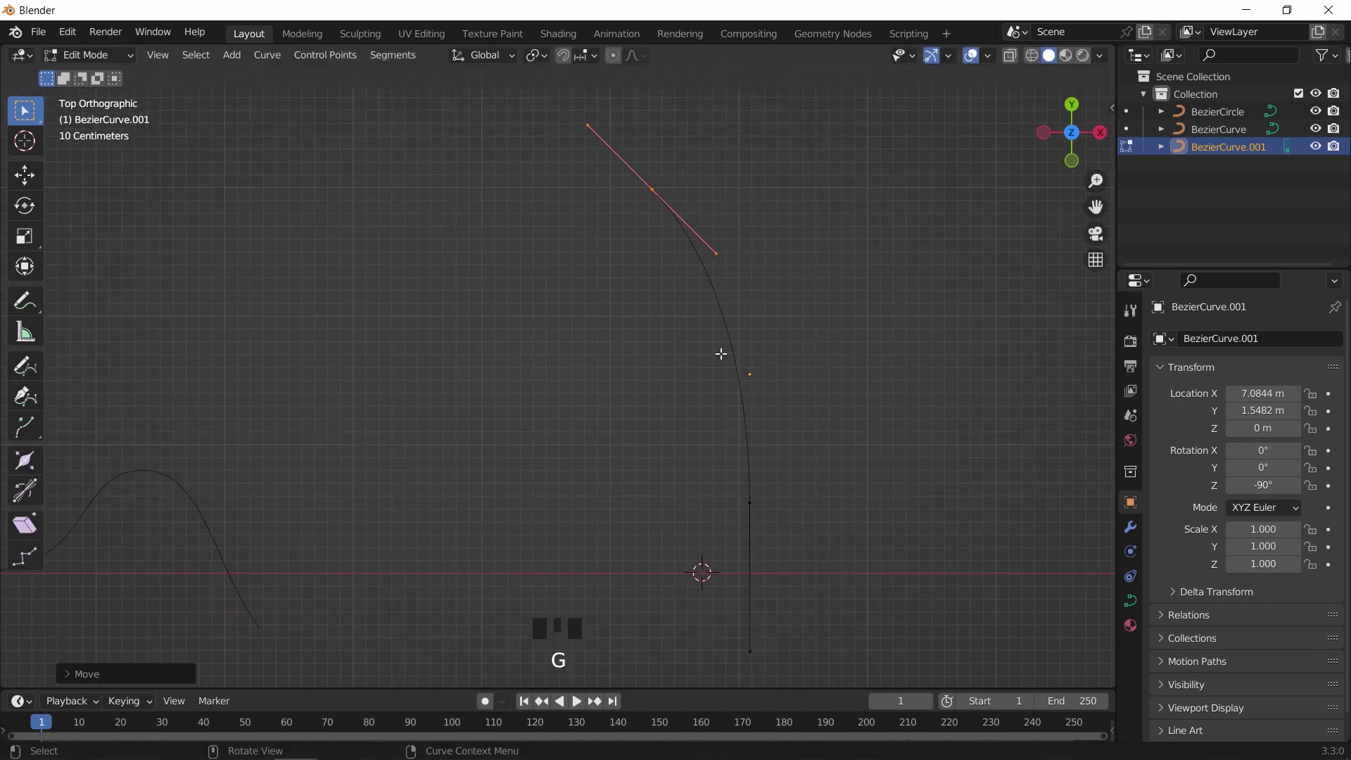
Step: Move the middle control point to the right and give it Vector handles
left_click(752, 501)
key("g")
left_click(835, 363)
key("v")
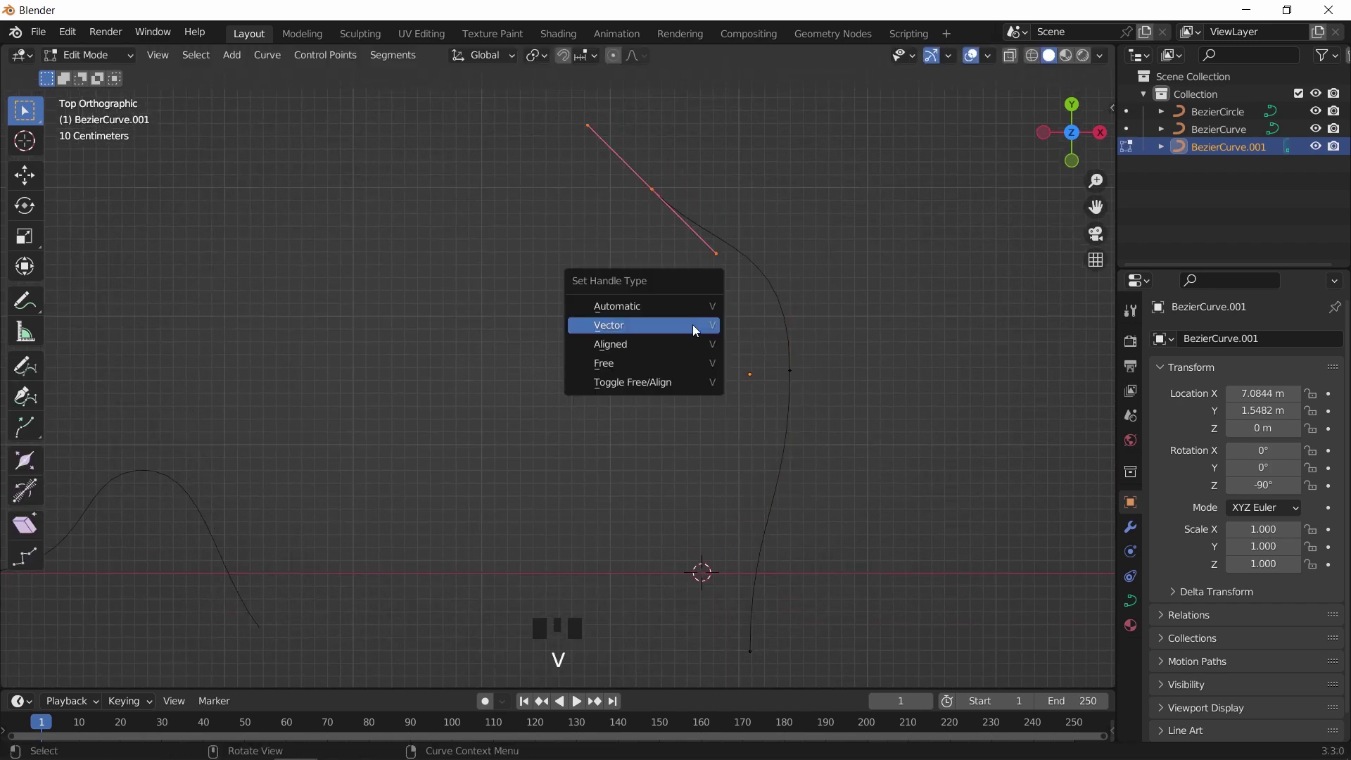
left_click(693, 323)
Step: Duplicate the half, mirror it across X Global, slide it into place, and return to Object Mode
key("Tab")
key("Tab")
key("a")
key("shift+d")
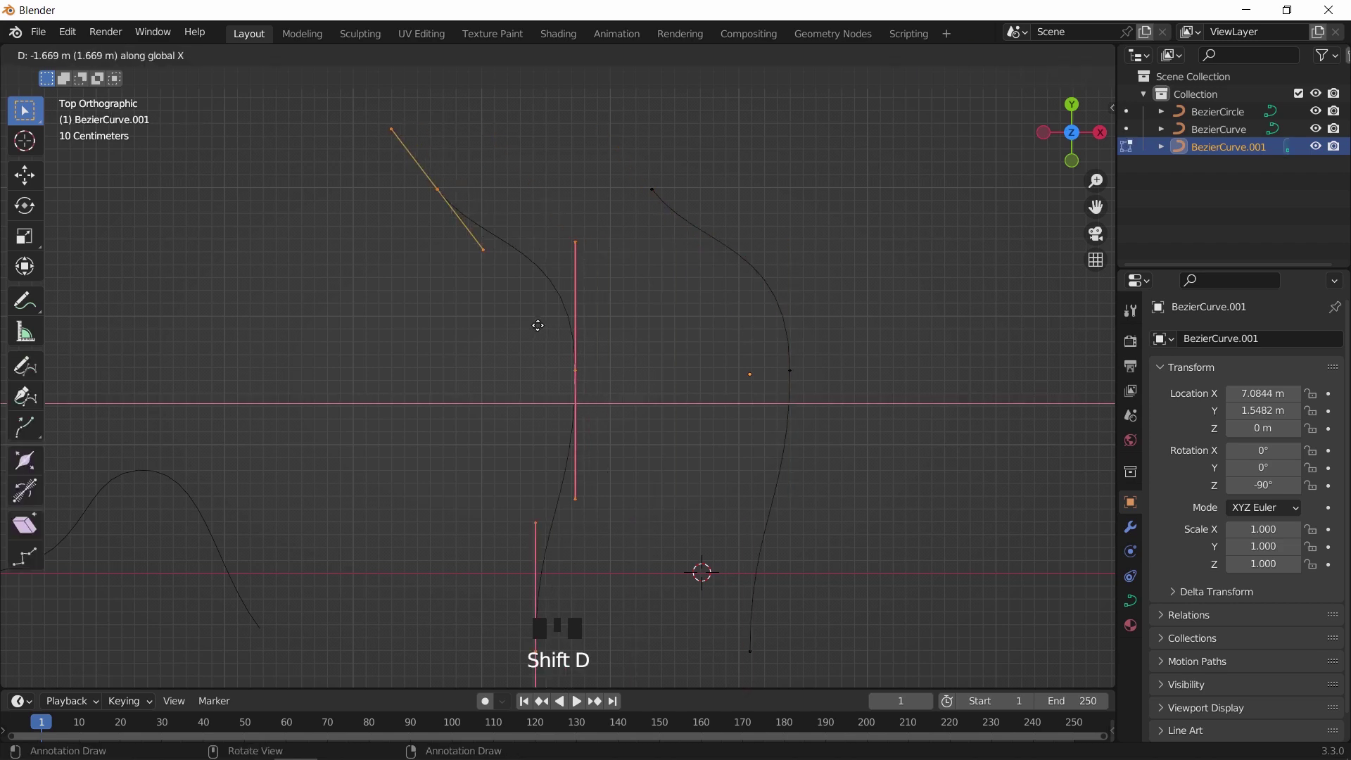
left_click(580, 316)
left_click(267, 55)
mouse_move(292, 93)
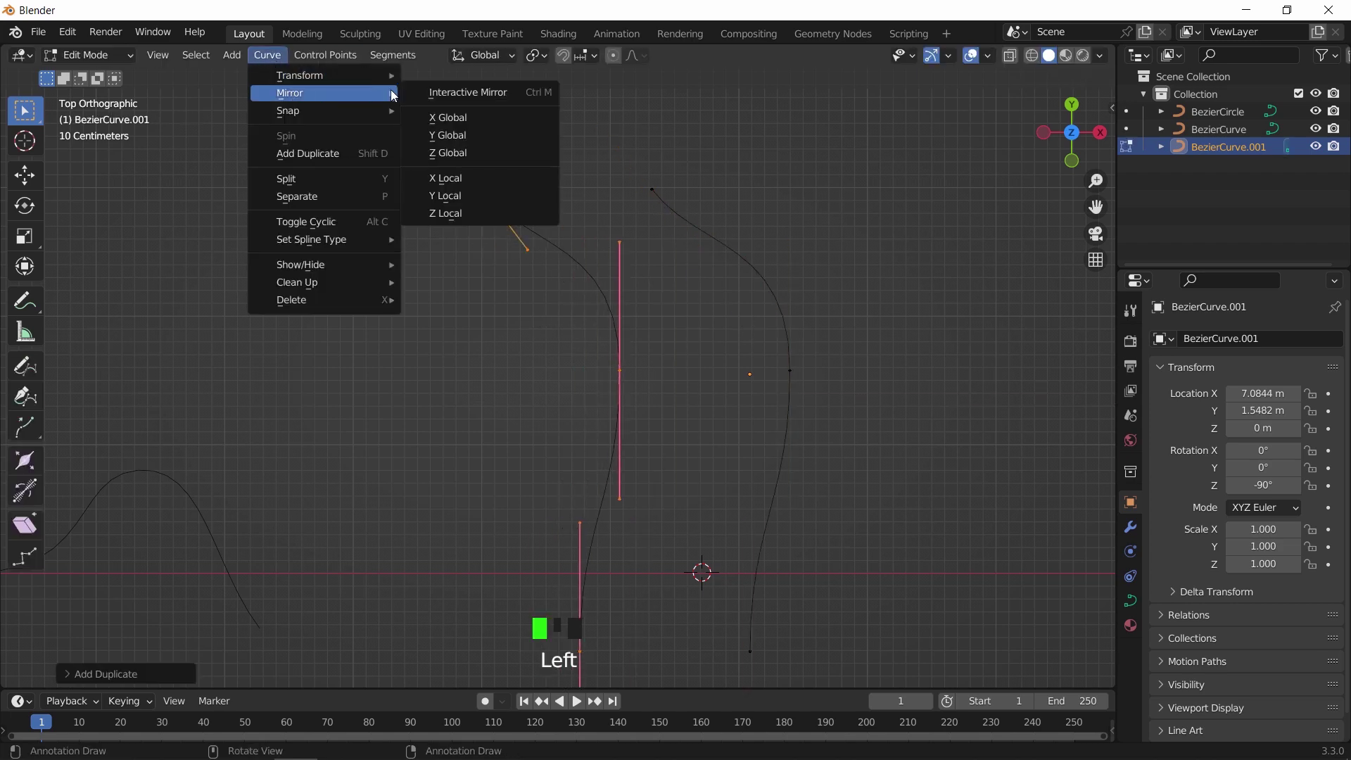
left_click(464, 116)
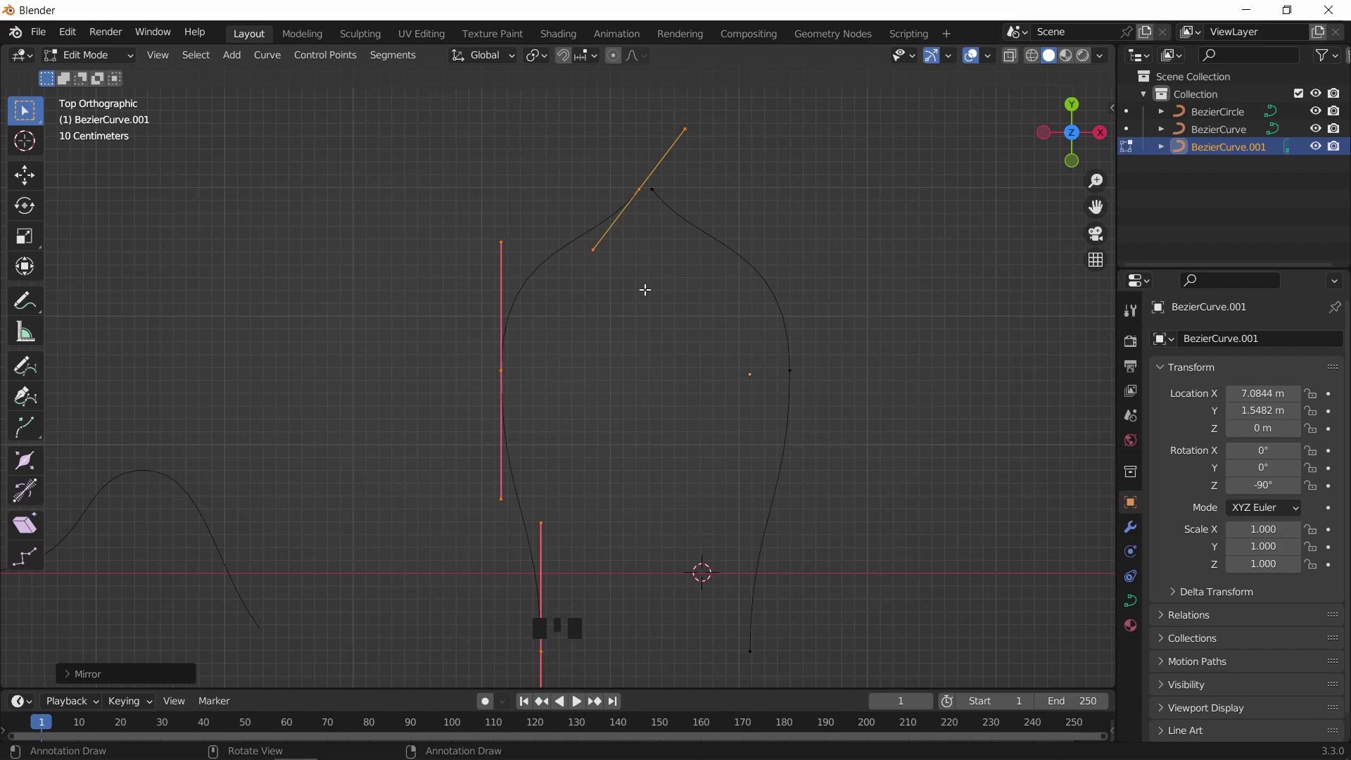
key("g")
left_click(694, 293)
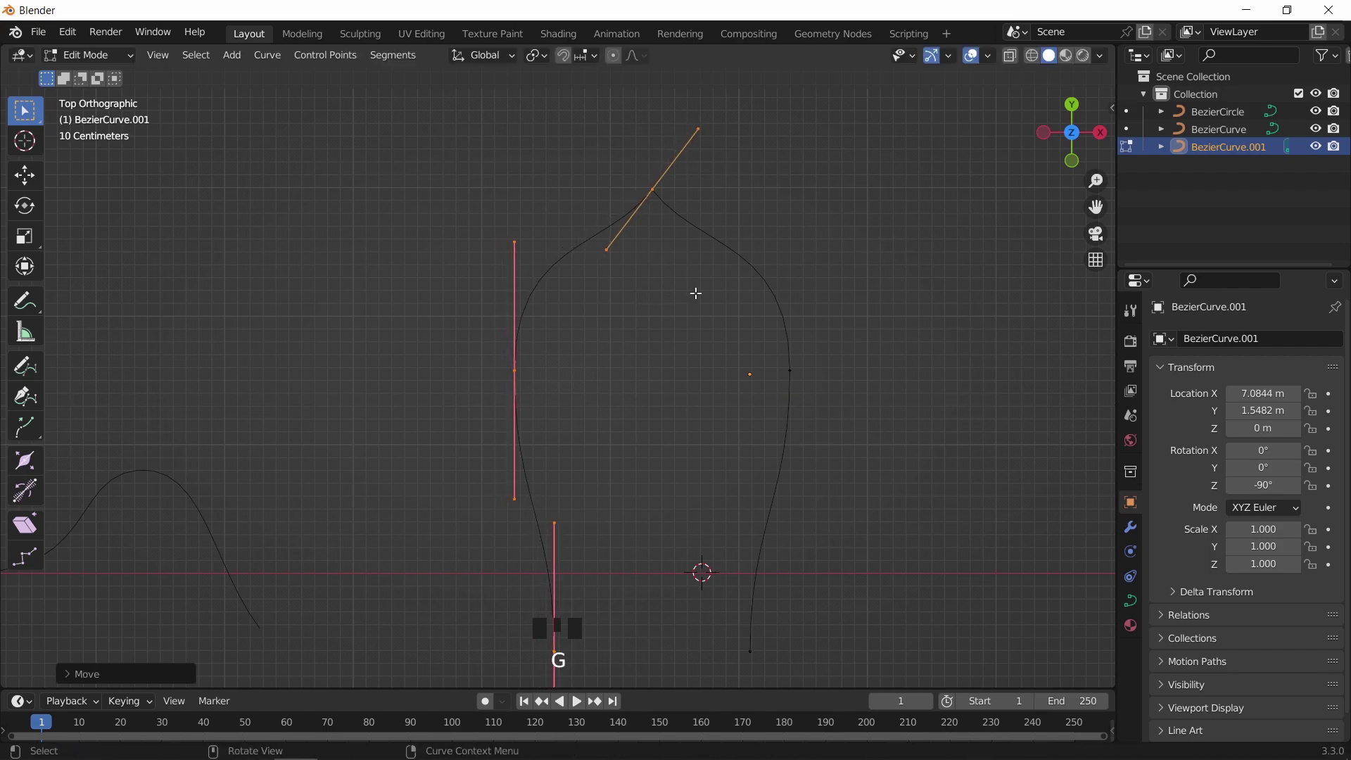
scroll(697, 404, "down", 2)
key("Tab")
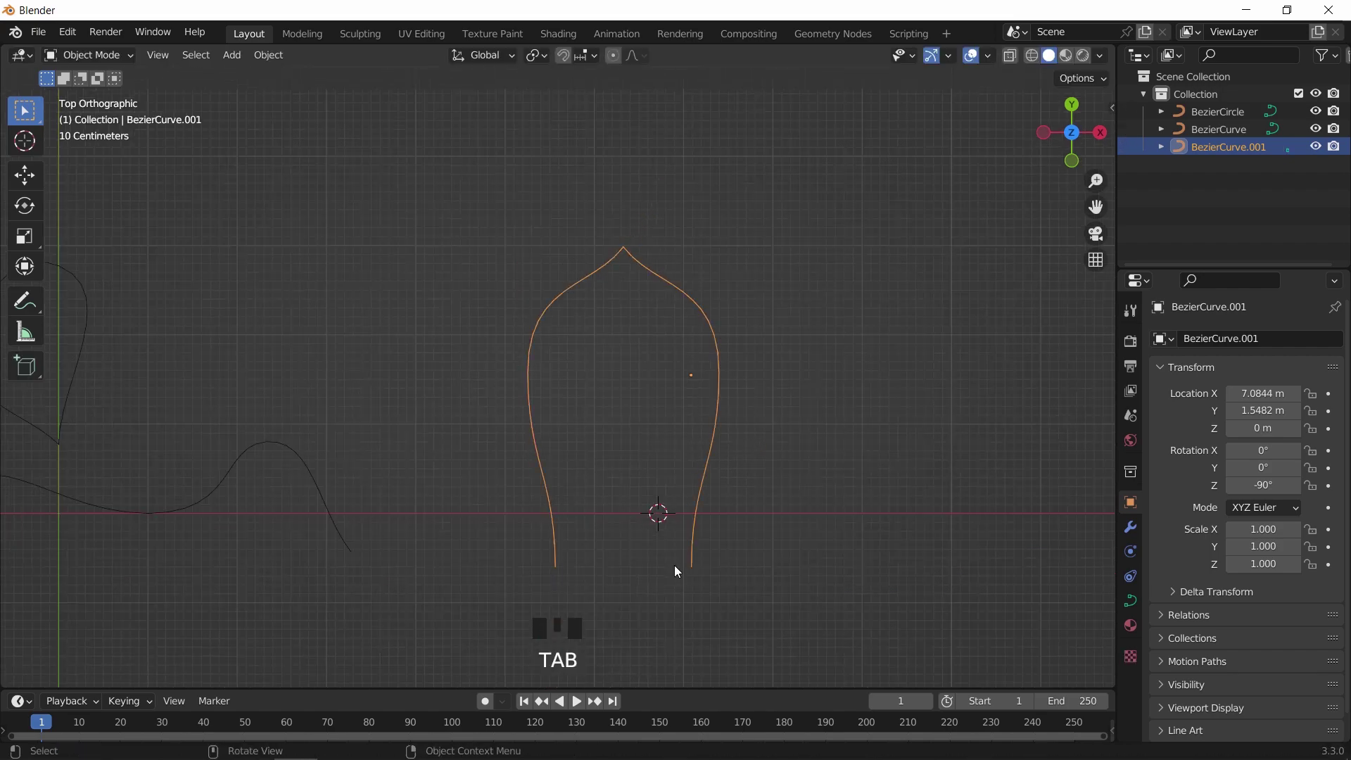
Step: Enable the Curve Tools add-on, open its sidebar Edit panel, expand Curve Info, and close Preferences
key("n")
left_click(66, 32)
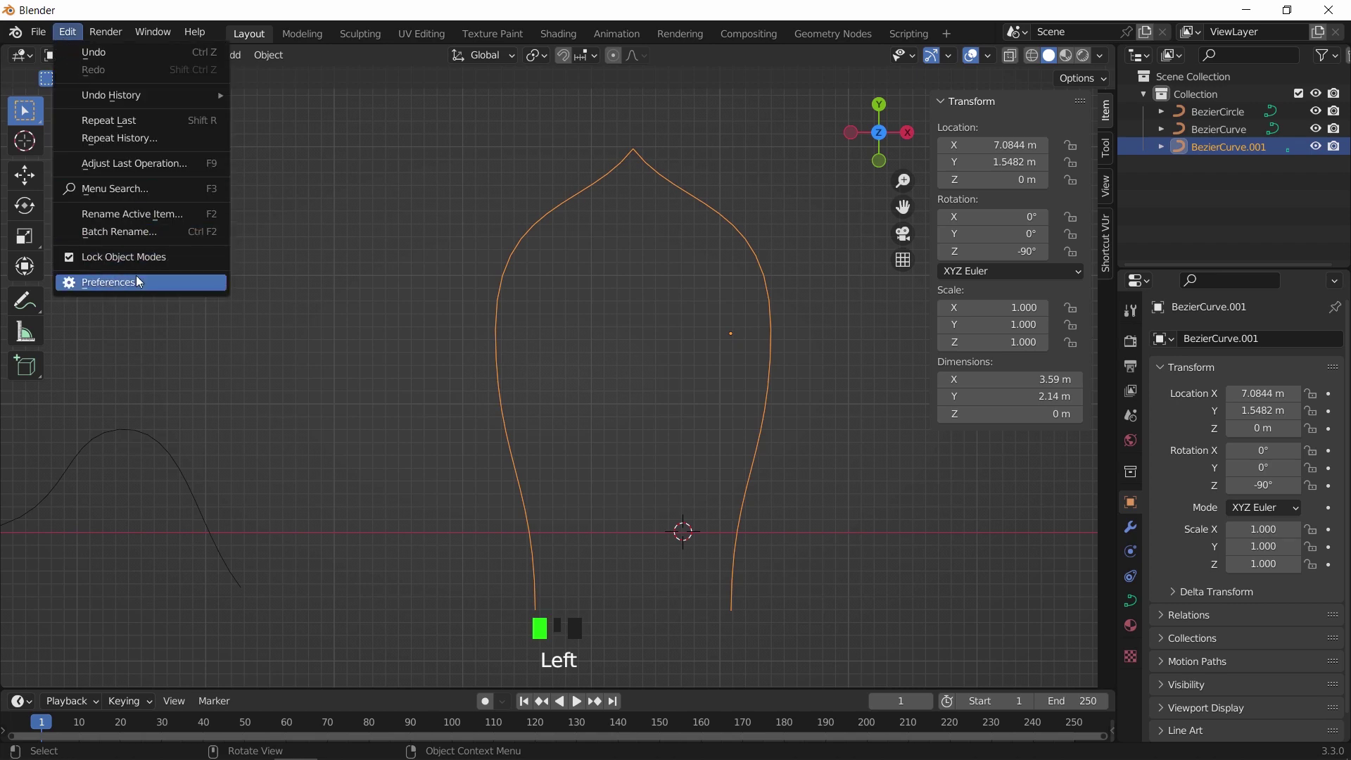
left_click(137, 276)
left_click(178, 166)
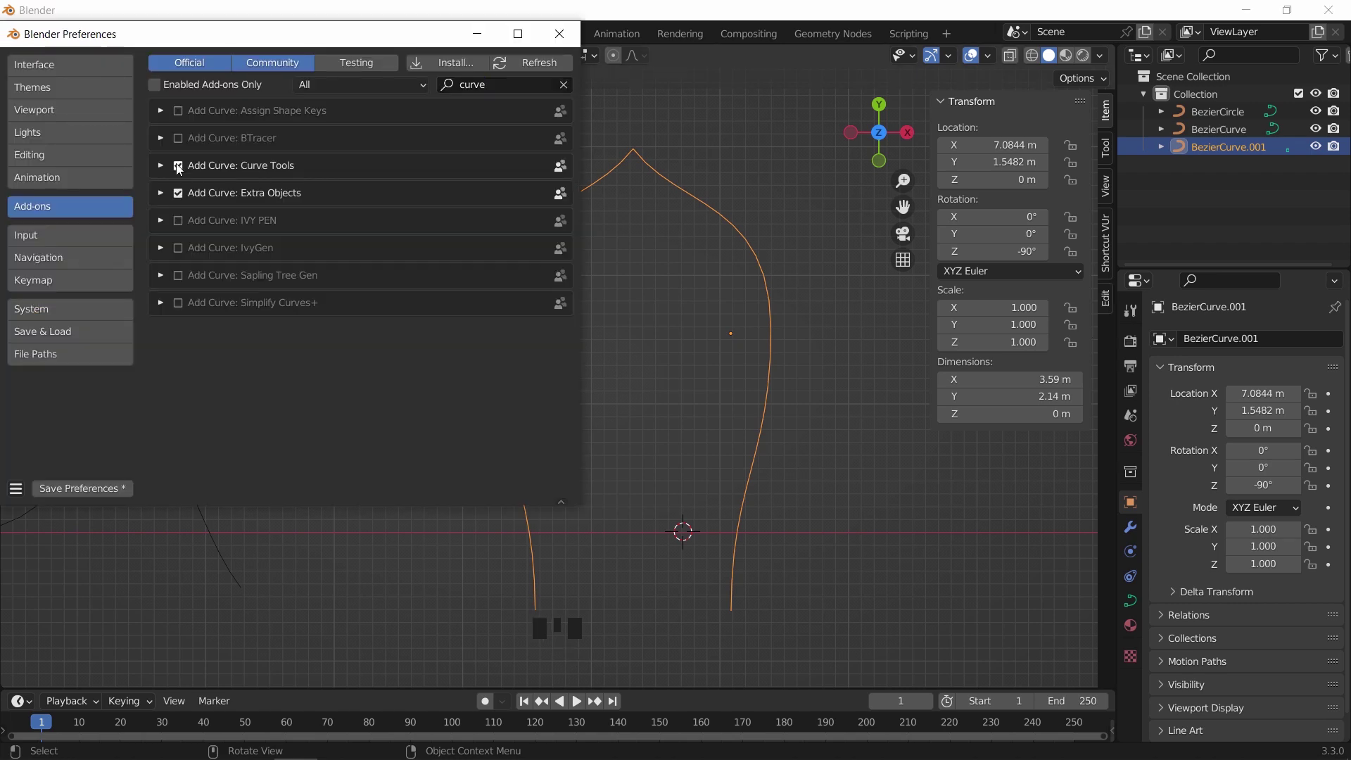
left_click(1107, 301)
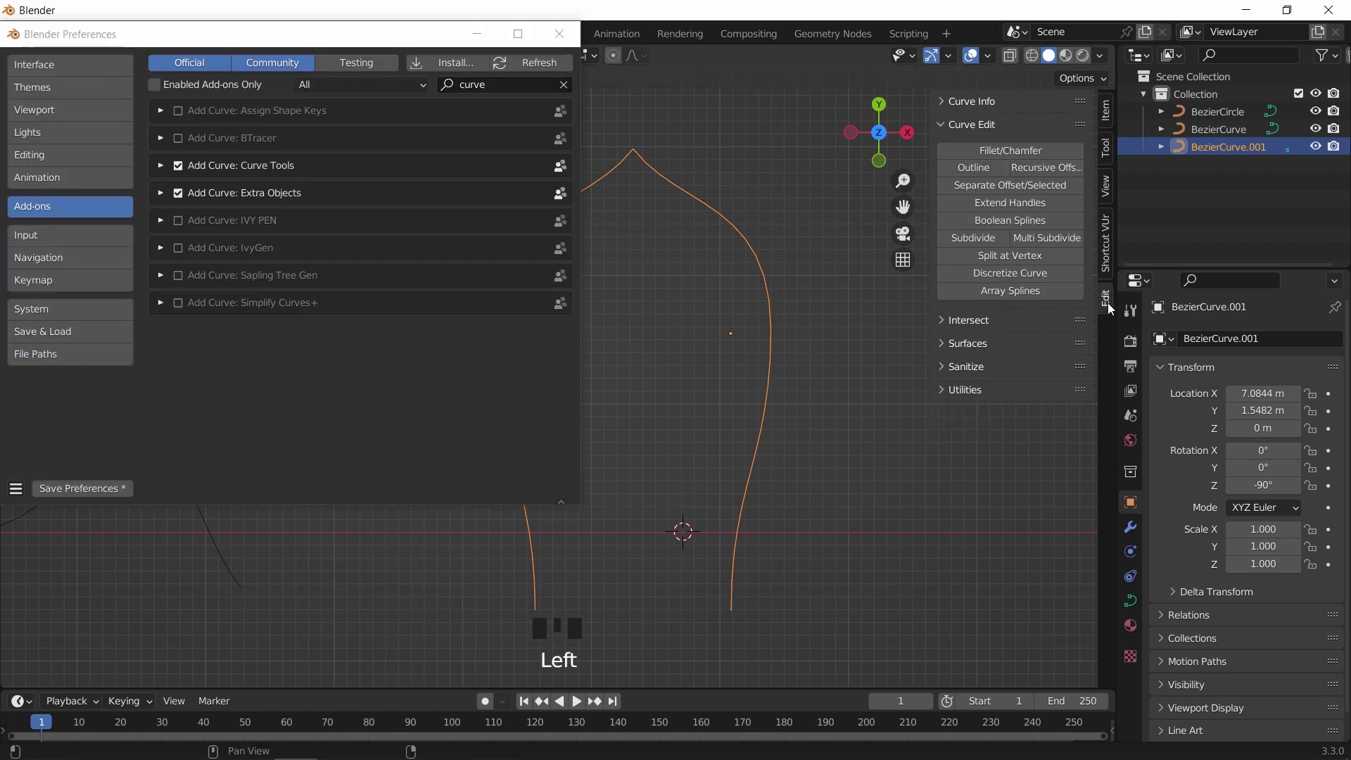
left_click(944, 103)
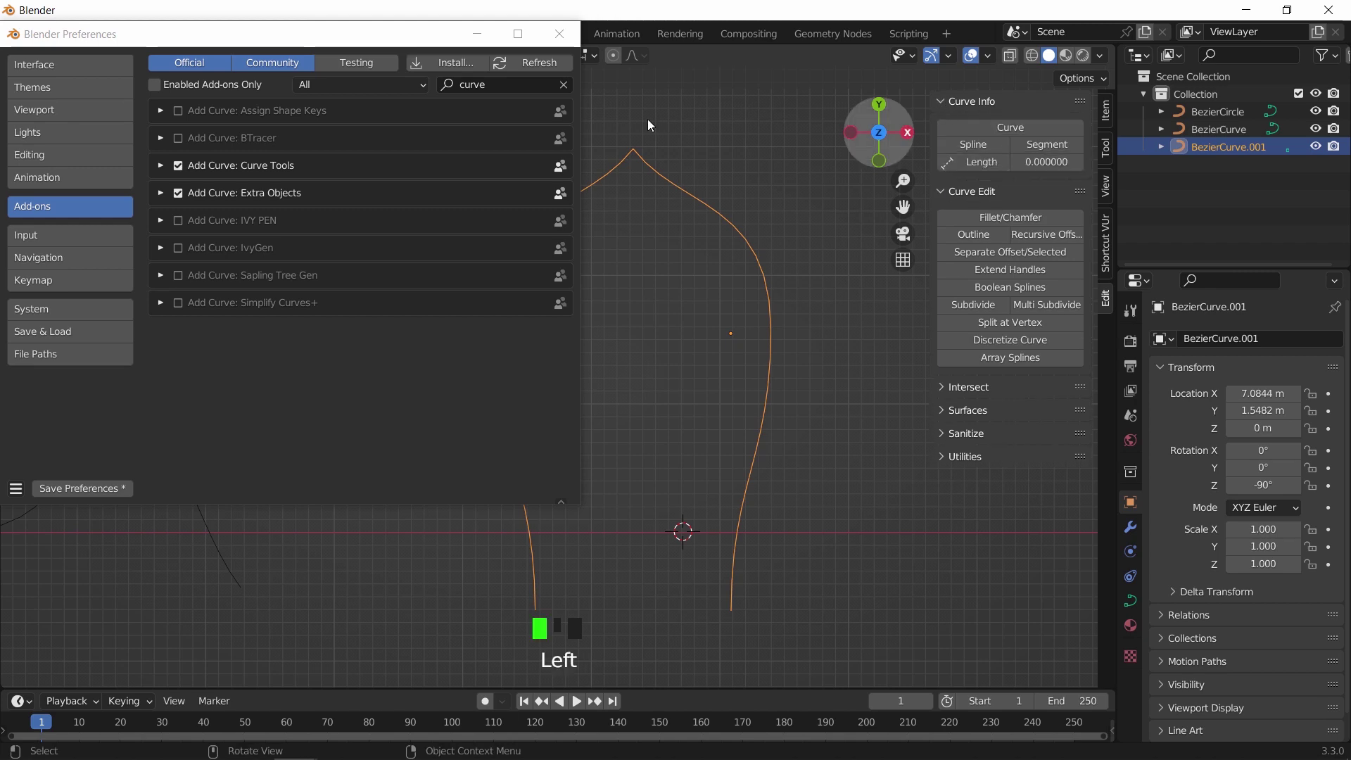
left_click(559, 34)
Step: Join the dome's two halves at the peak with Join Neighbouring Splines, threshold 0.22
key("Tab")
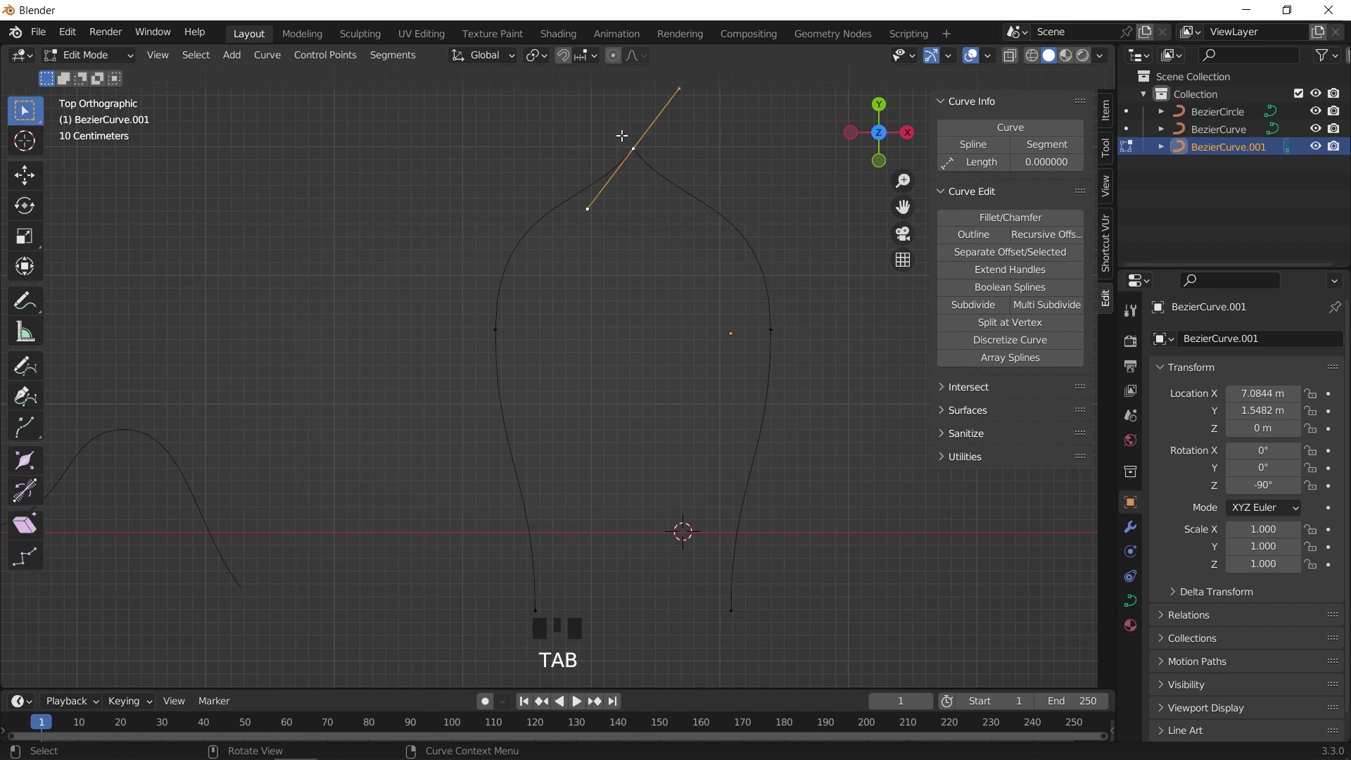
left_click(665, 198)
left_click(982, 436)
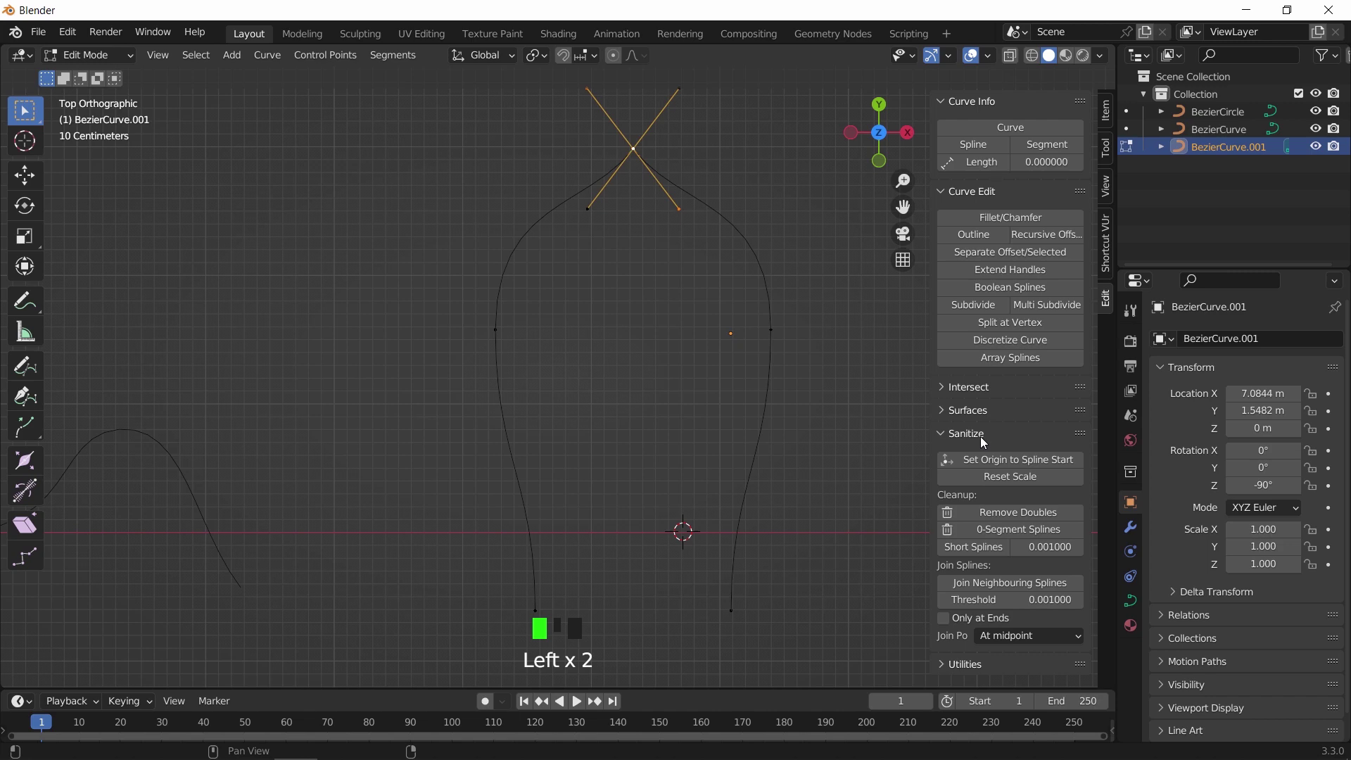
left_click(1011, 581)
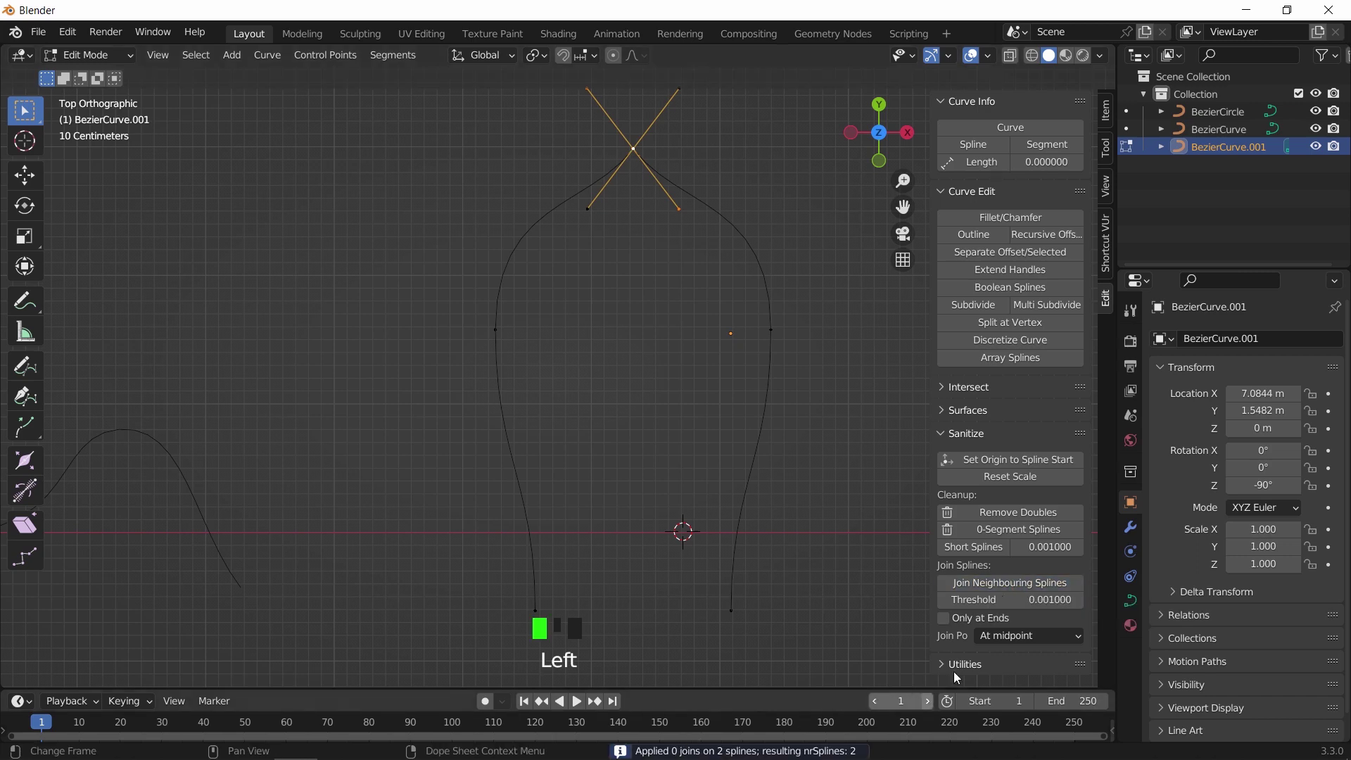
left_click_drag(1007, 604, 1037, 603, "shift")
left_click(1014, 581)
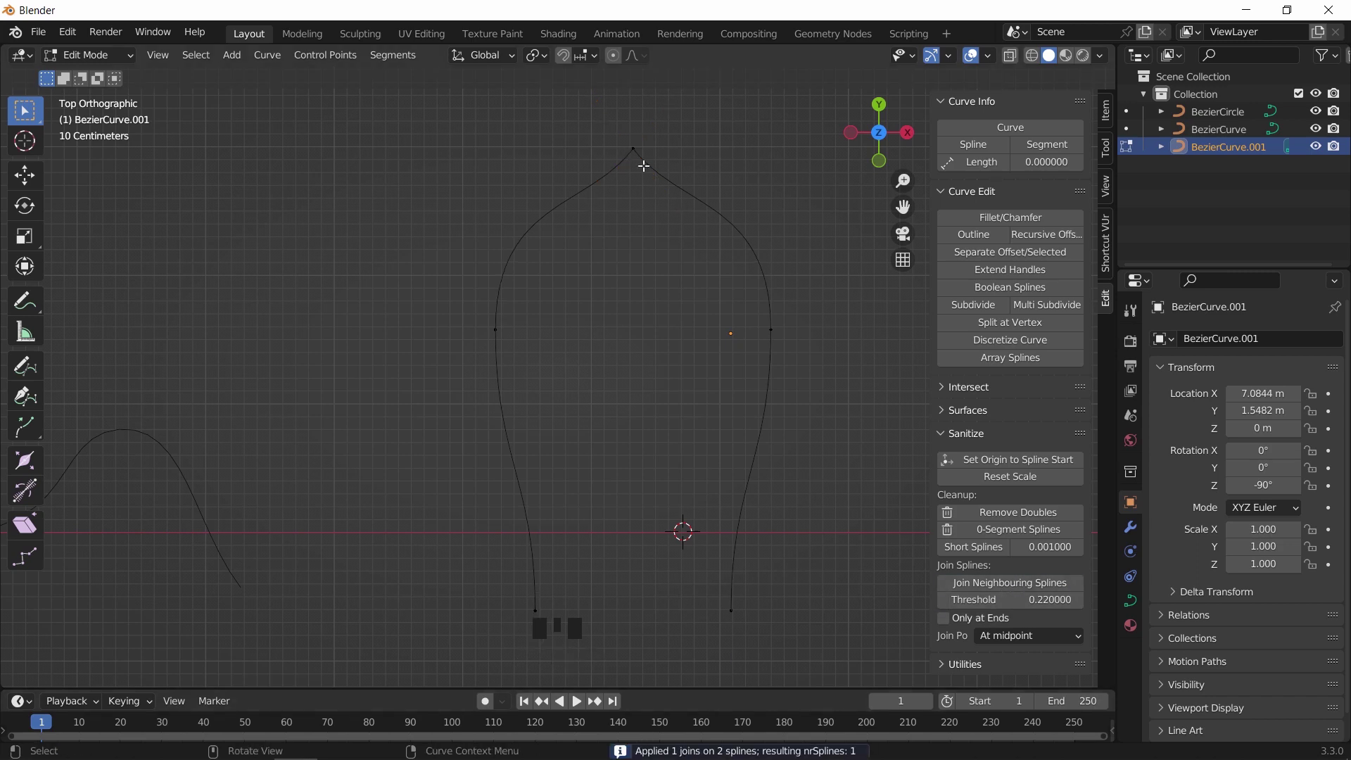
Step: Move the two bottom end points up onto the red X axis line
key("g")
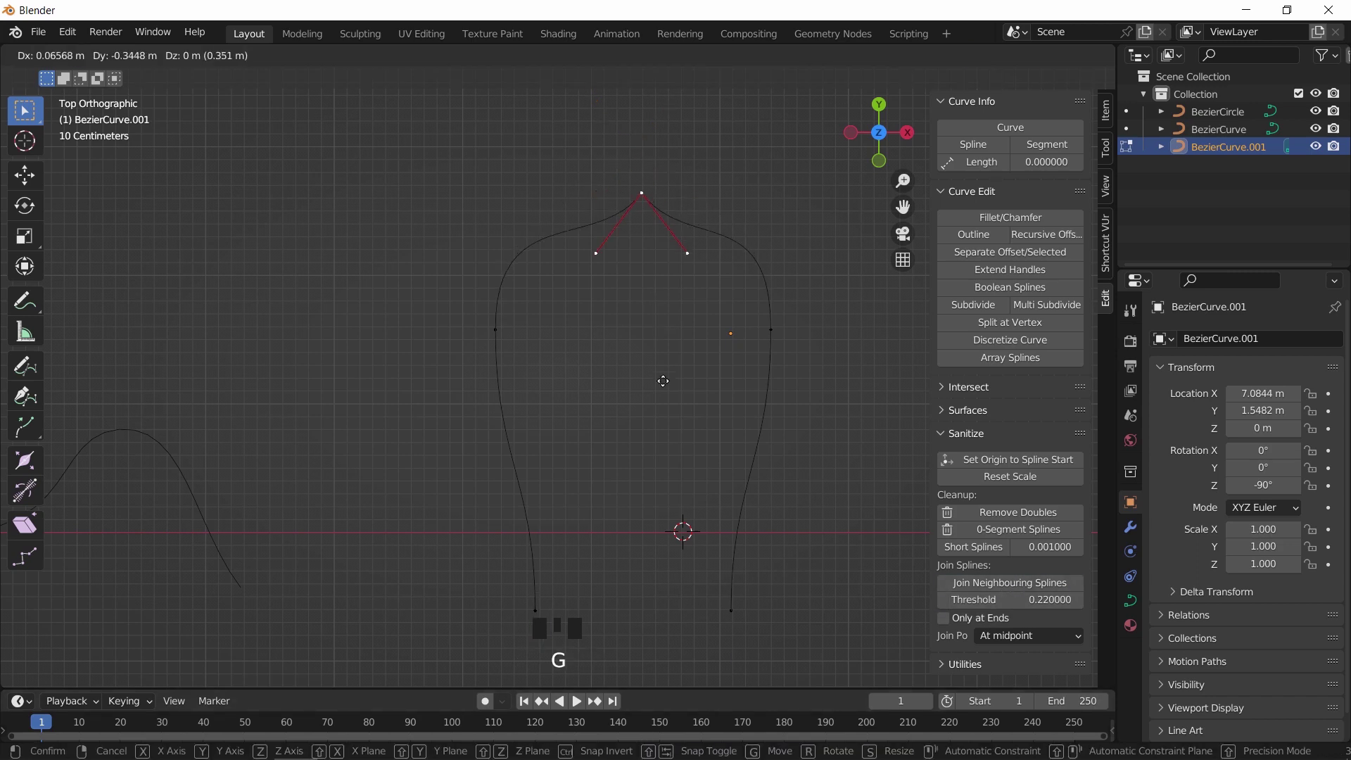
key("Escape")
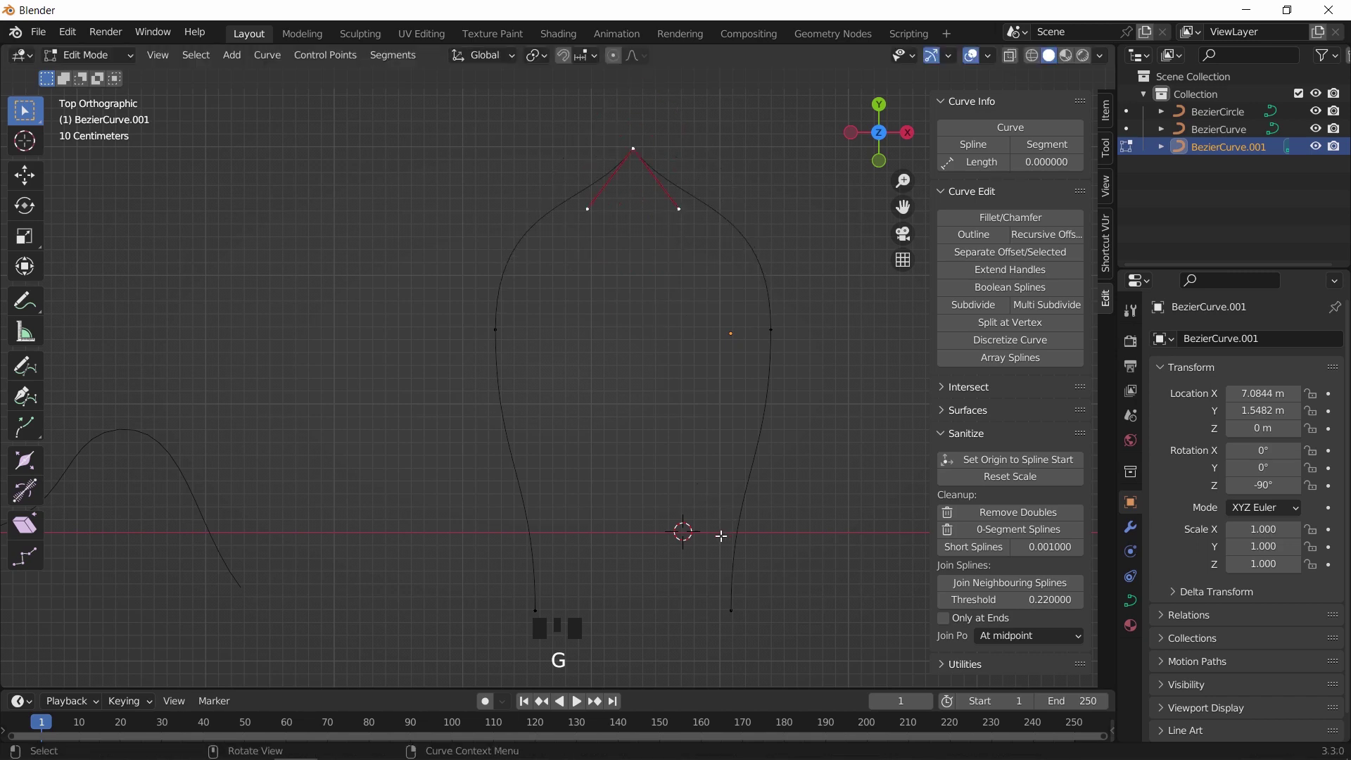
left_click_drag(504, 587, 745, 688)
key("g")
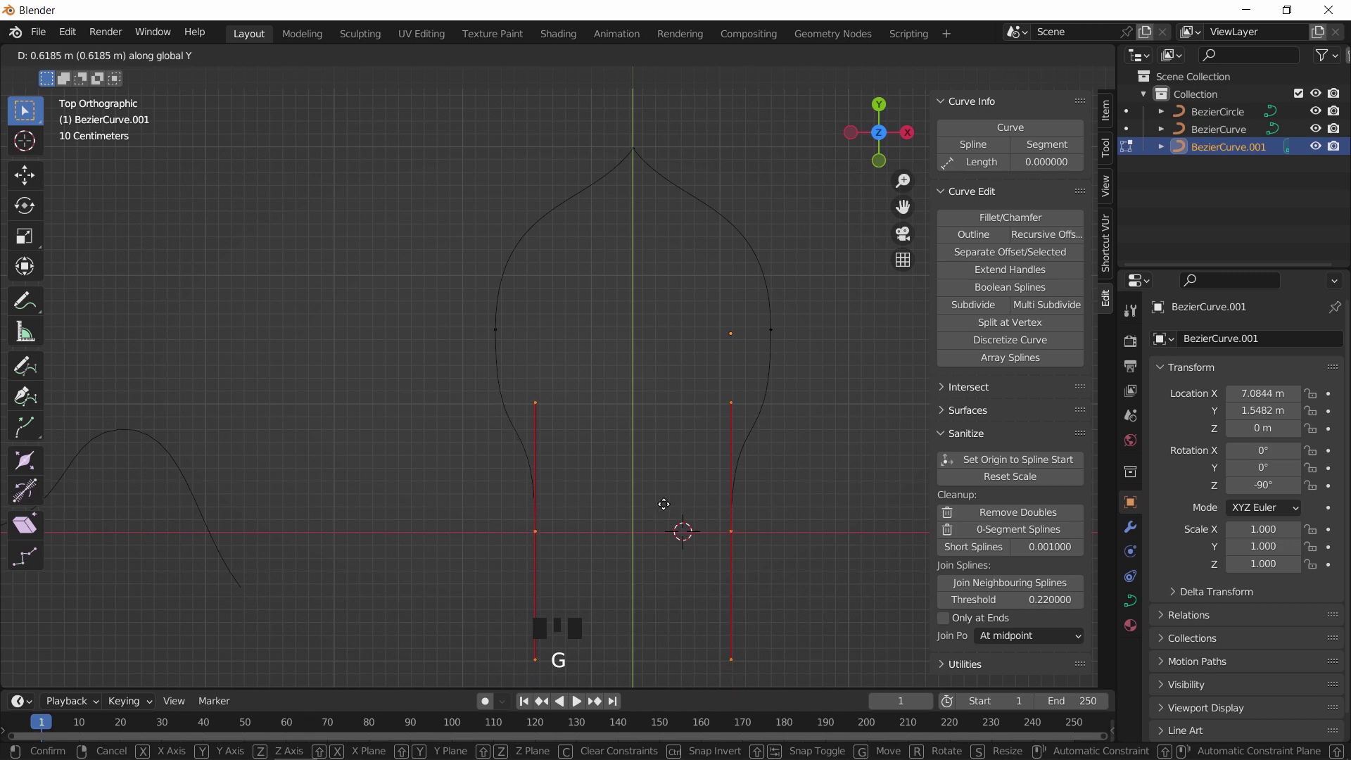
left_click(664, 504)
right_click(667, 510)
mouse_move(669, 512)
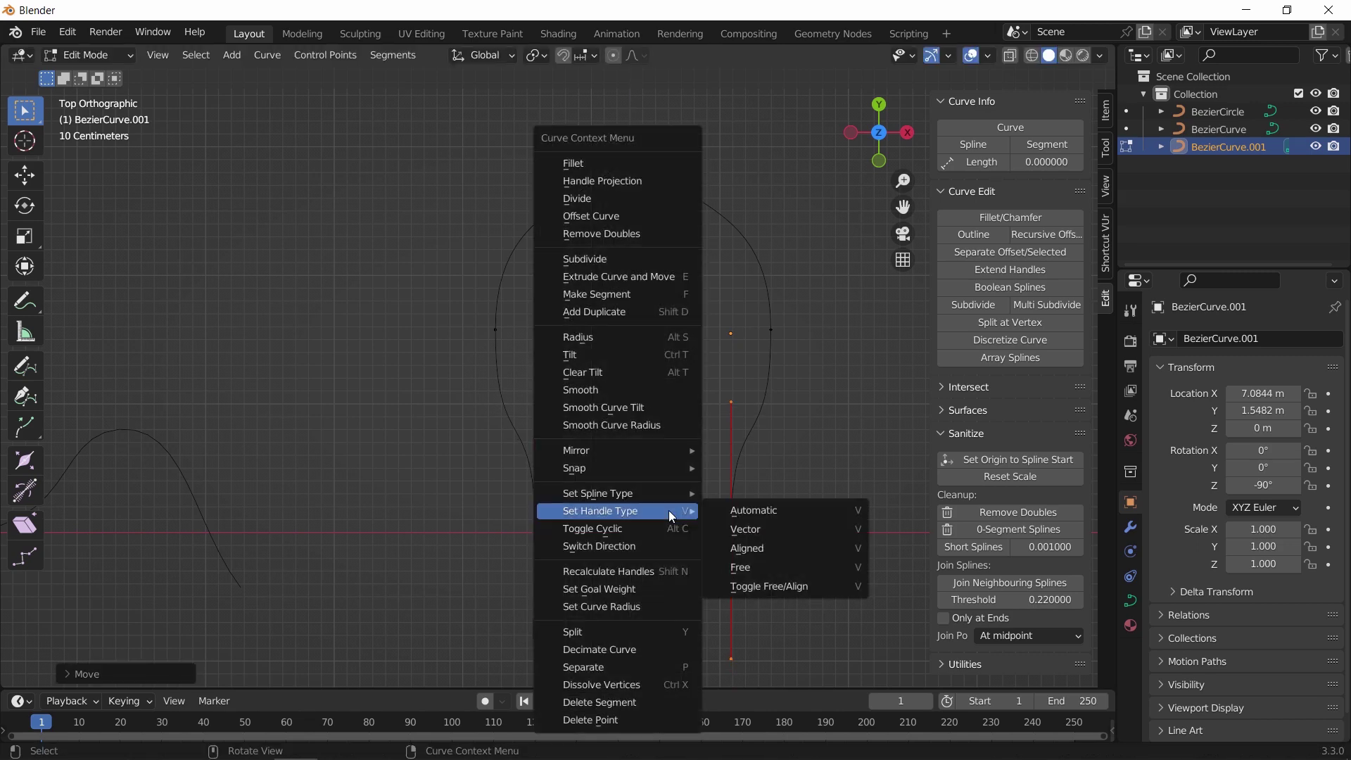
Step: Set both side points' handles to Automatic
left_click(646, 294)
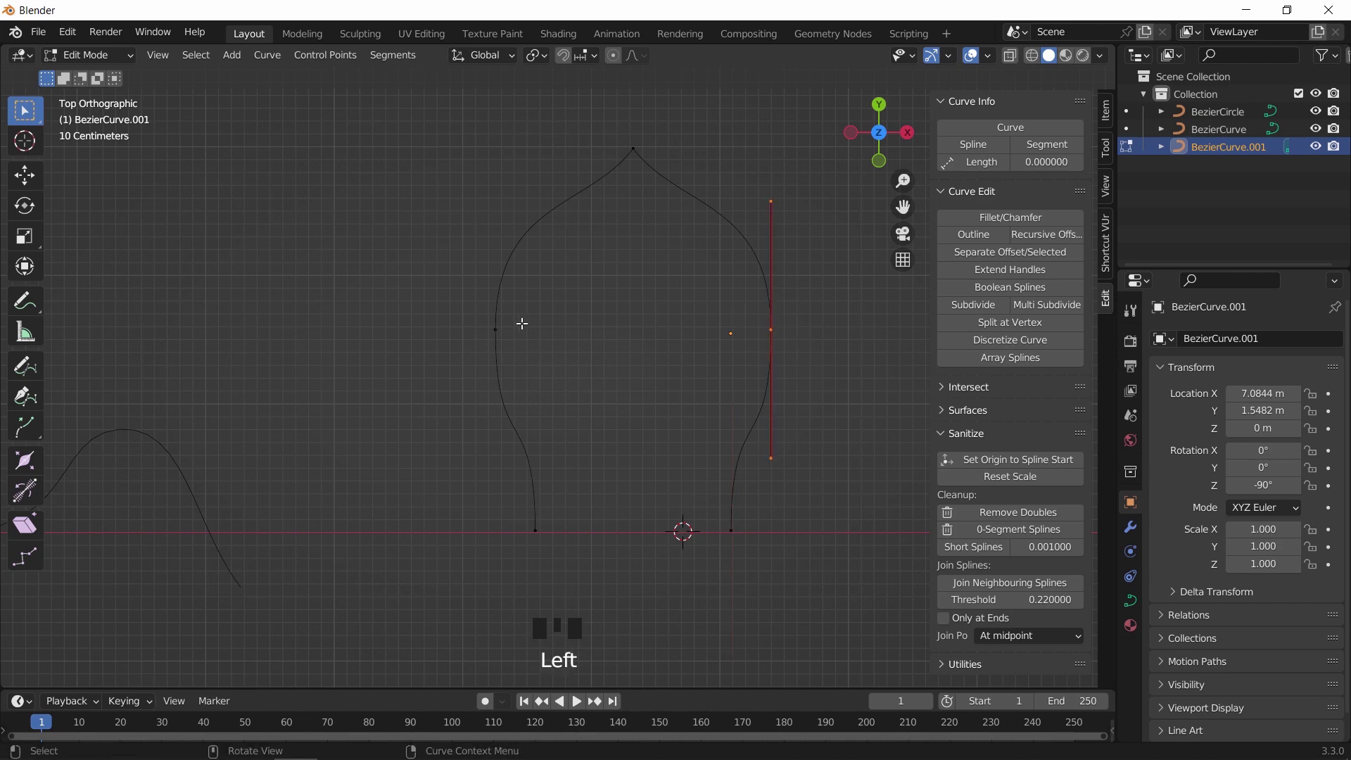
left_click(495, 329, "shift")
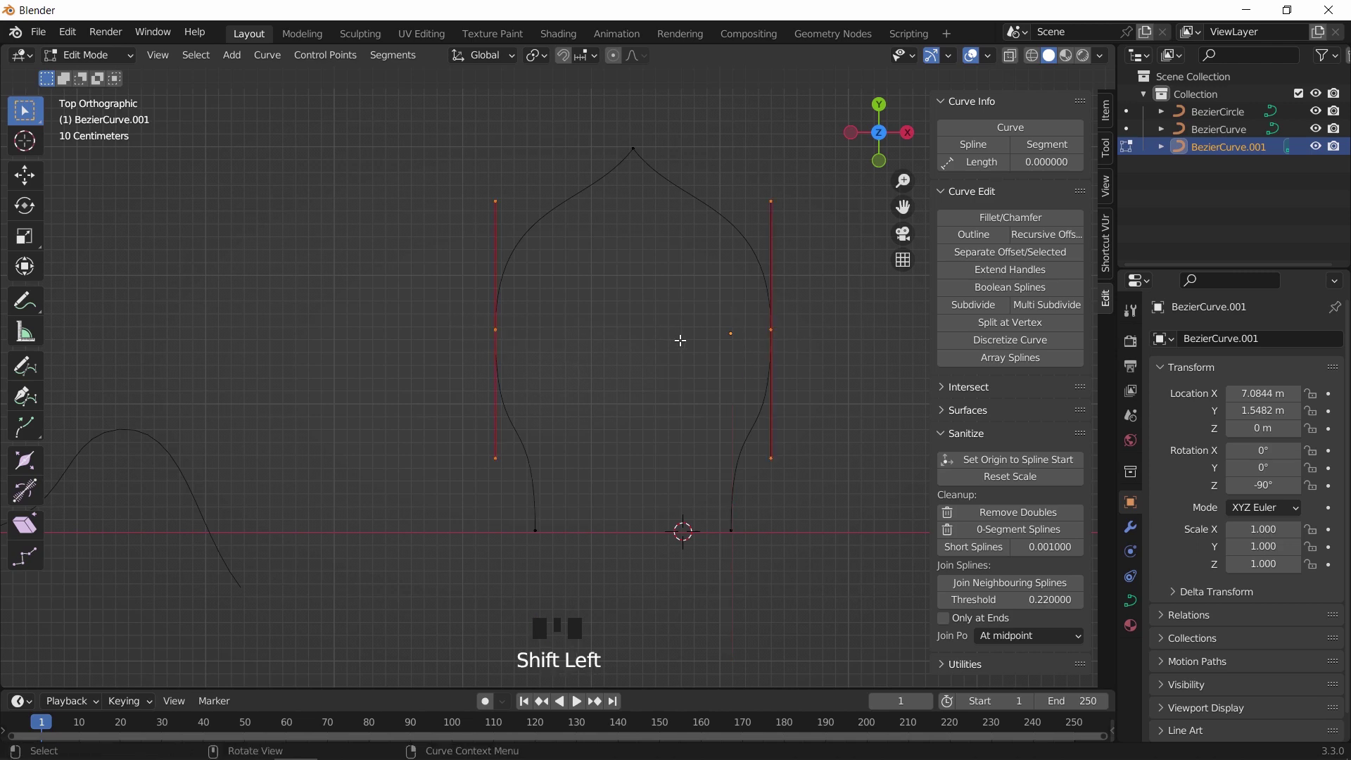
key("v")
left_click(674, 319)
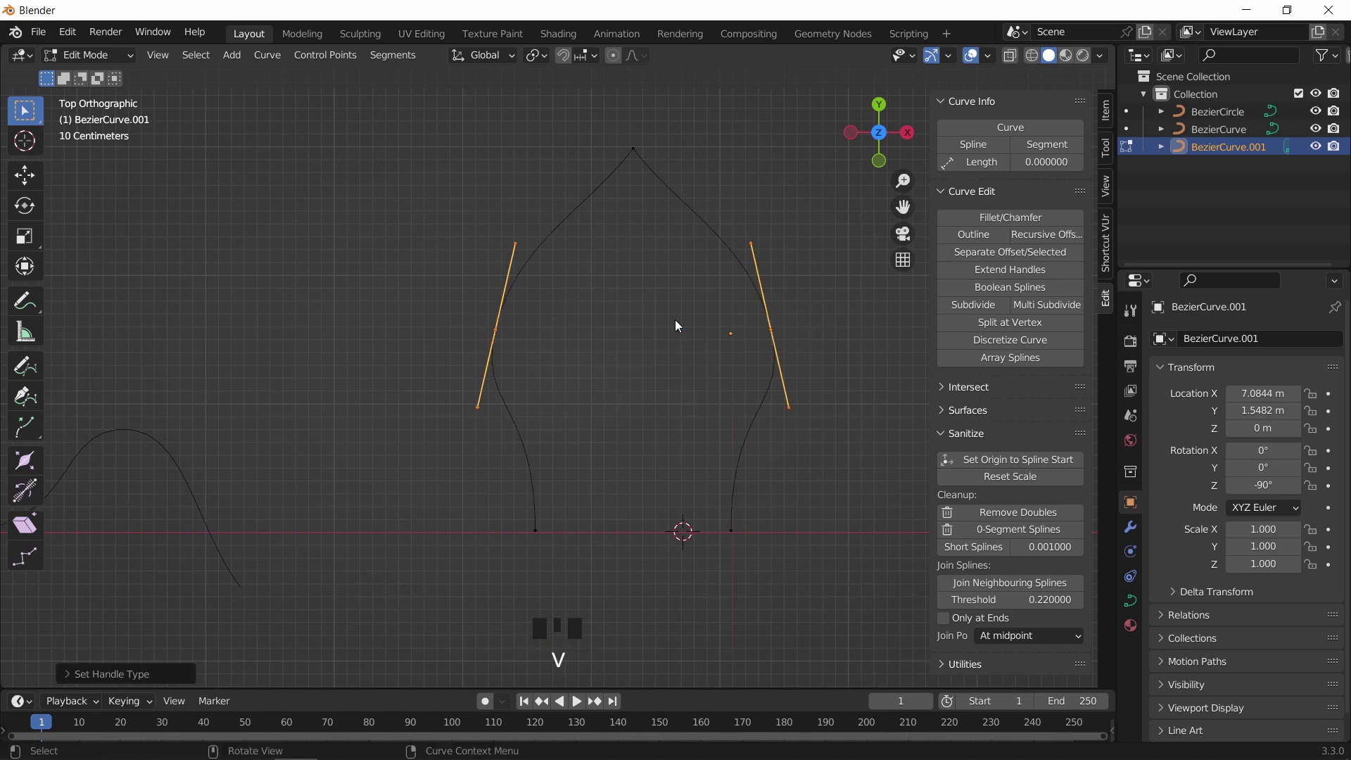
Step: Round off the pointed top point with a Bezier fillet and return to Object Mode
left_click(622, 130)
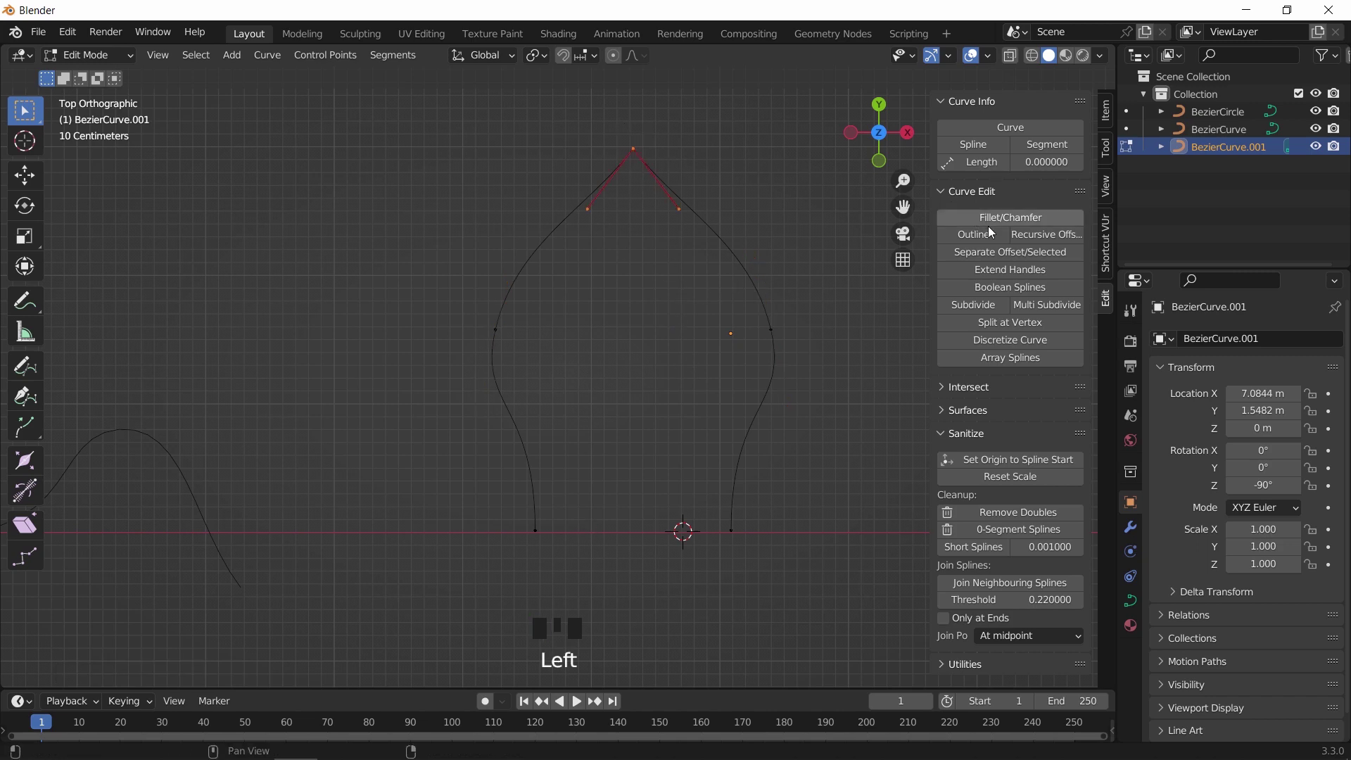
left_click(1006, 219)
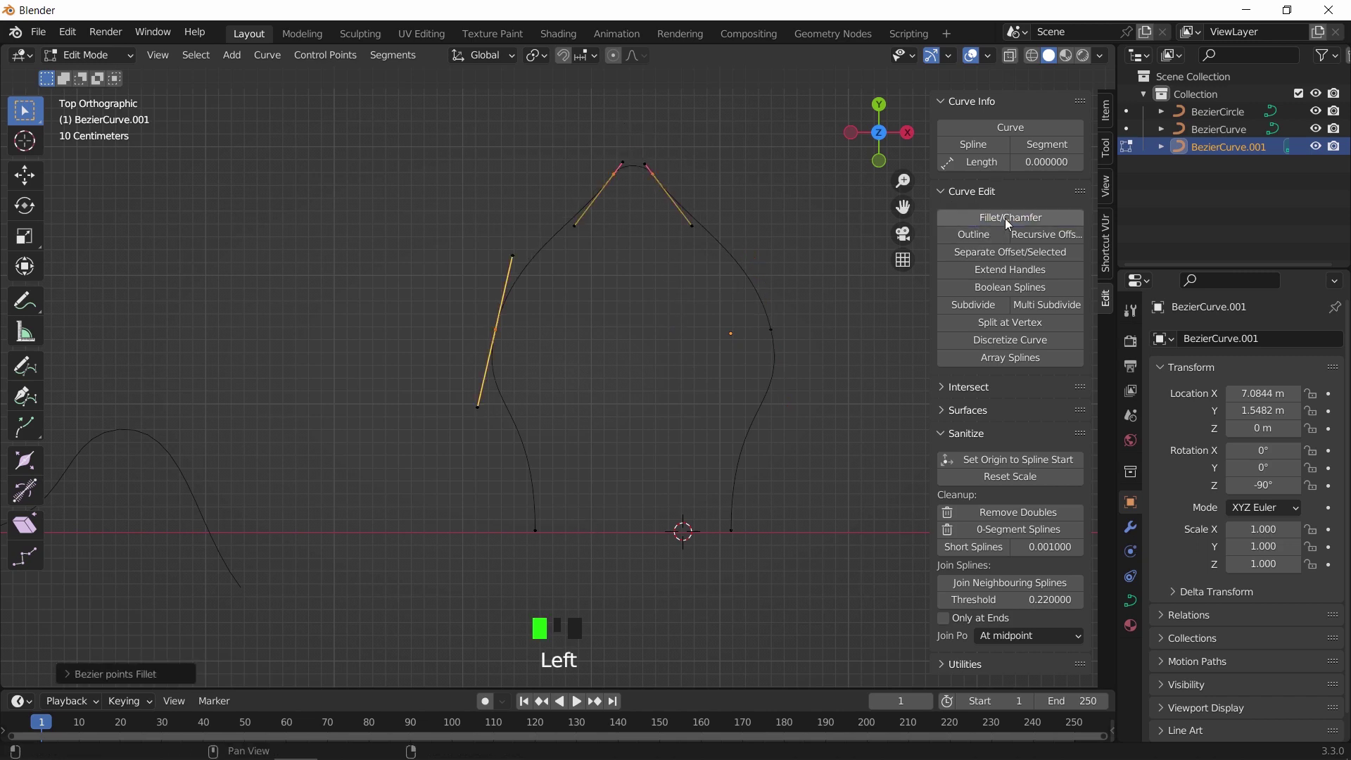
left_click(188, 673)
left_click(178, 650)
key("Tab")
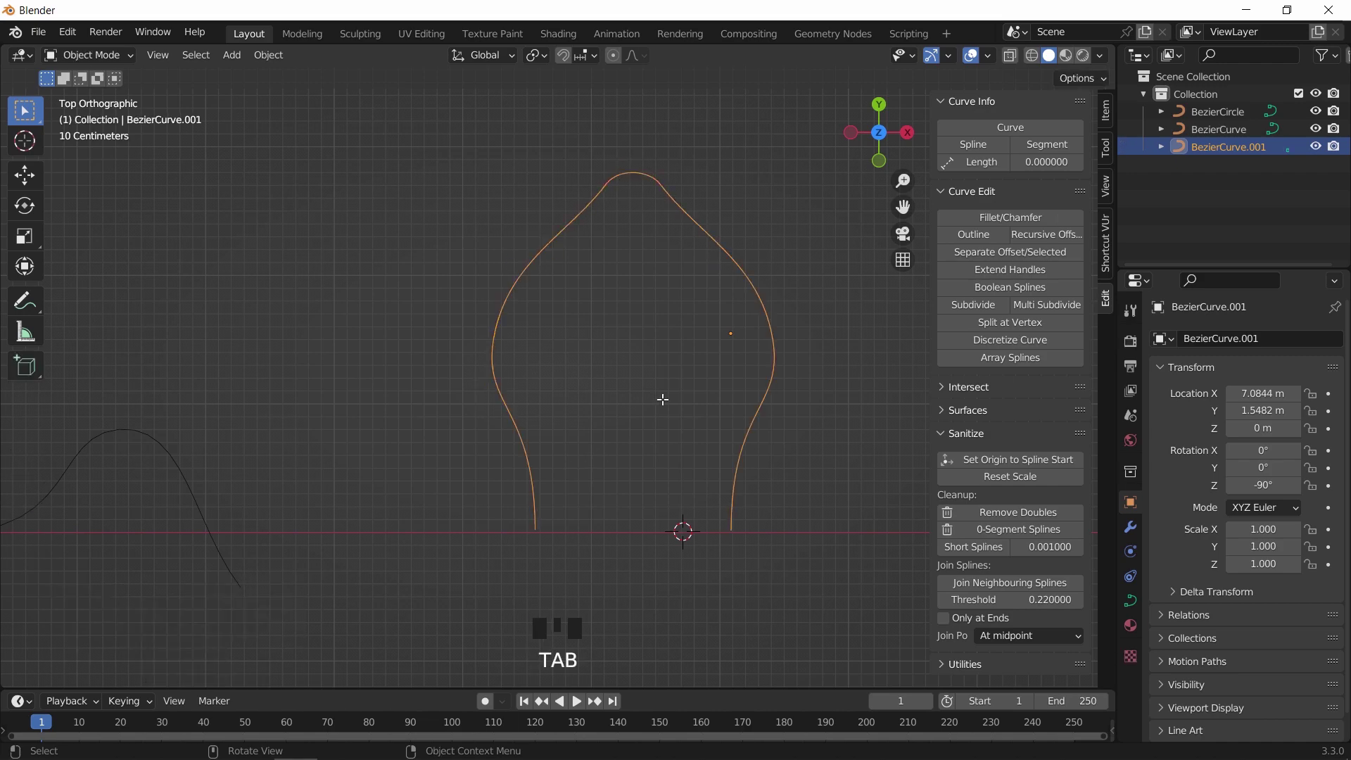
Step: In the curve's Geometry settings, set Extrude to 0.074 m
middle_click_drag(694, 419, 711, 455, "shift")
scroll(629, 456, "up", 2)
scroll(673, 456, "up", 1)
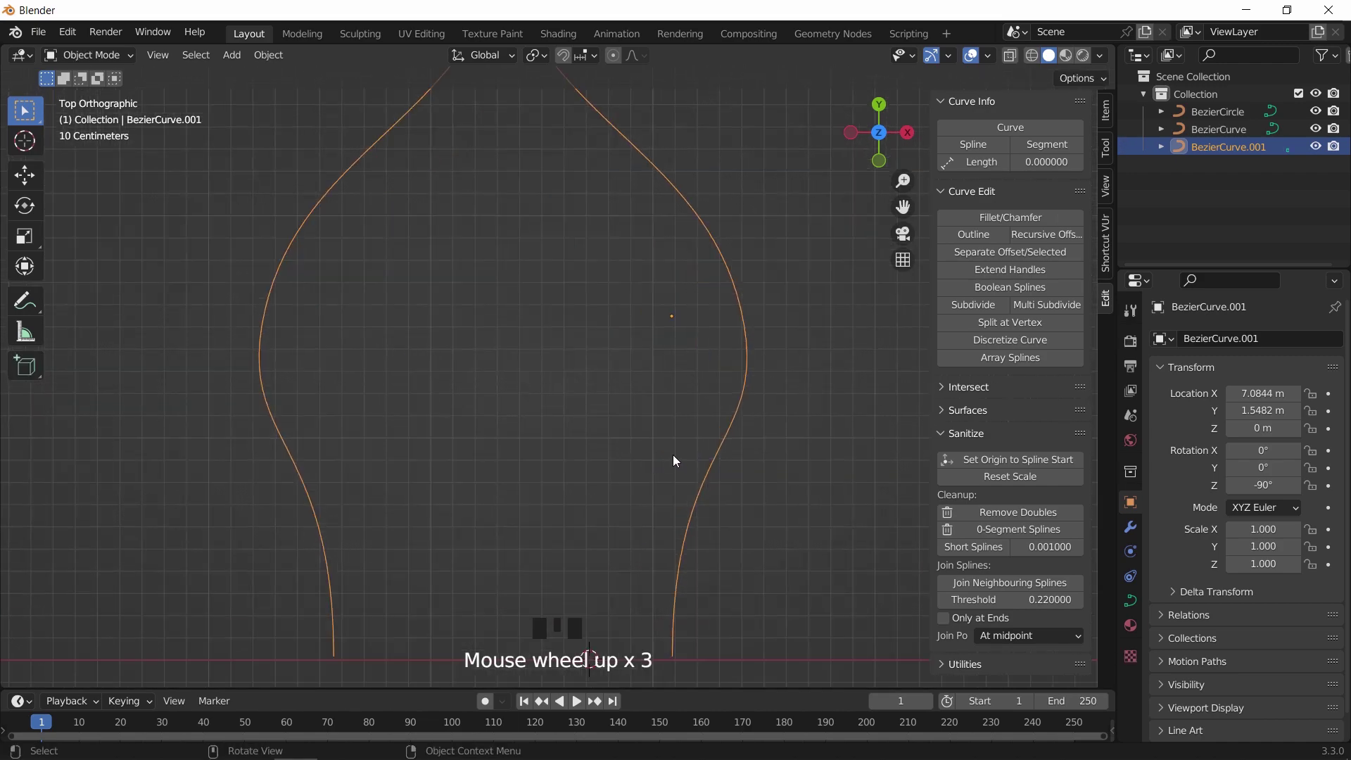
scroll(704, 457, "down", 1)
left_click(1131, 601)
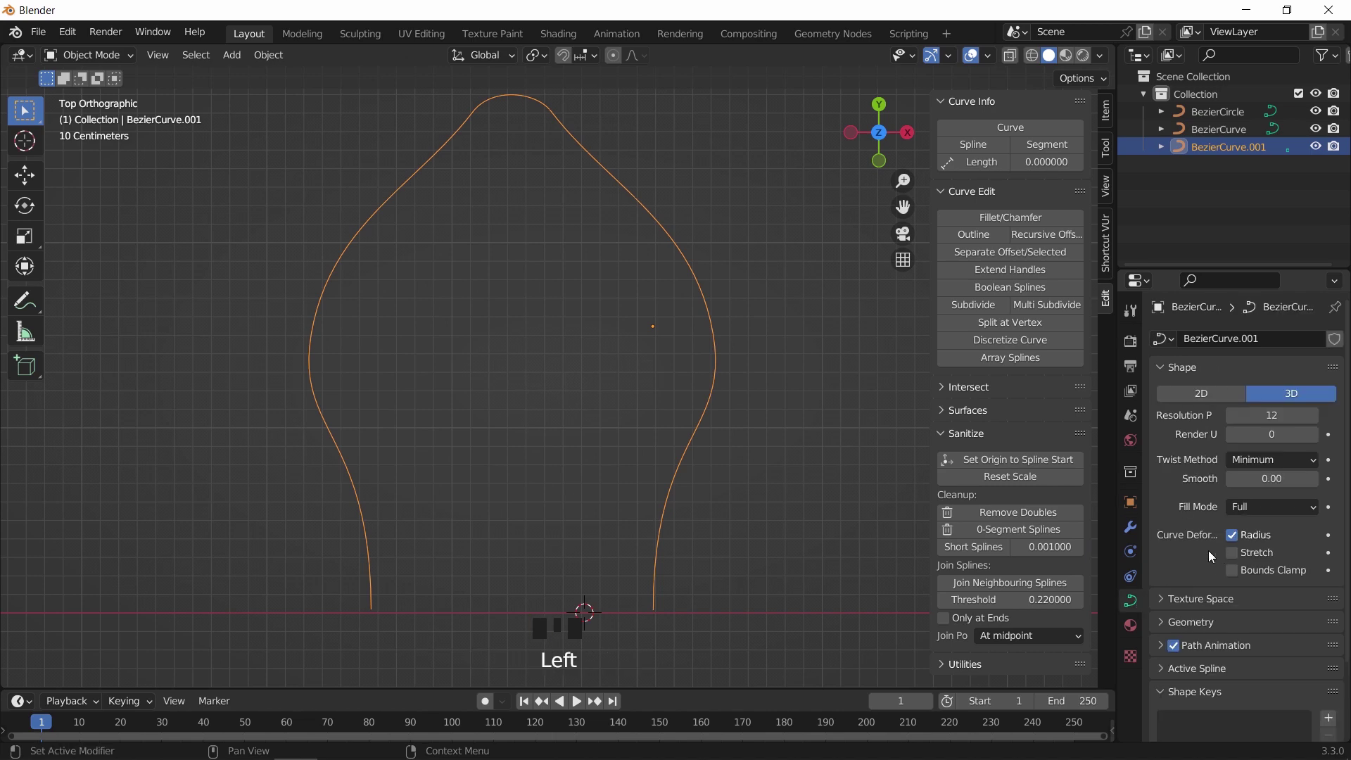
left_click(1204, 619)
scroll(1166, 547, "down", 6)
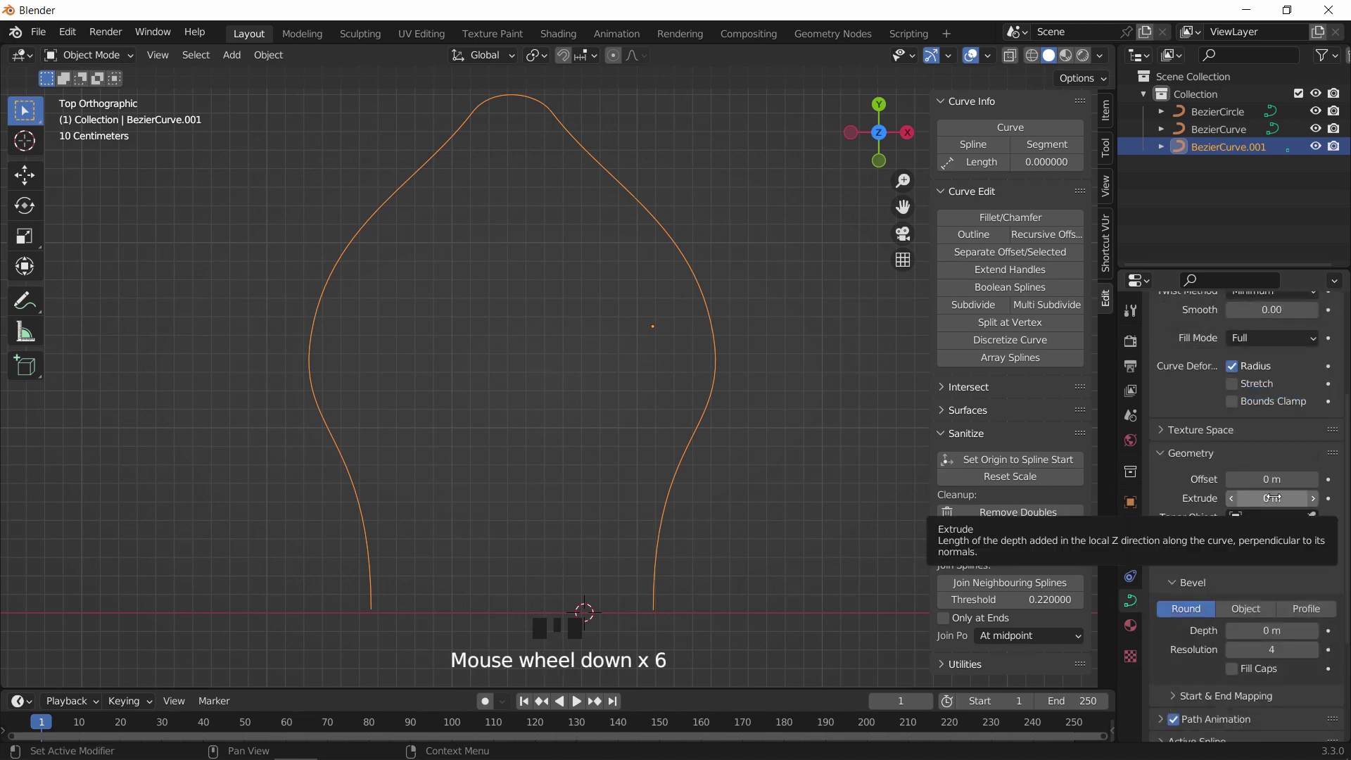
left_click_drag(1241, 495, 1252, 495)
middle_click_drag(605, 436, 594, 273)
scroll(594, 273, "up", 2)
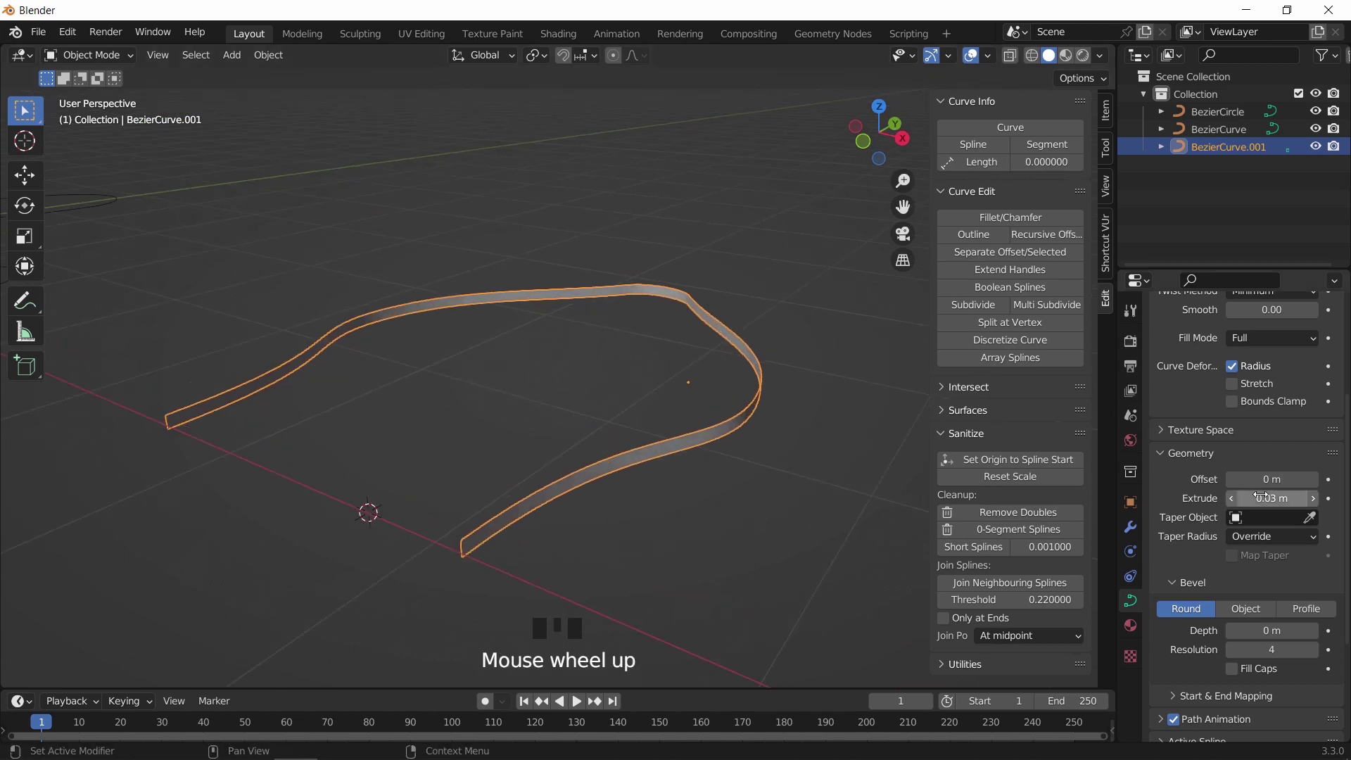
left_click_drag(1249, 498, 1260, 497, "shift")
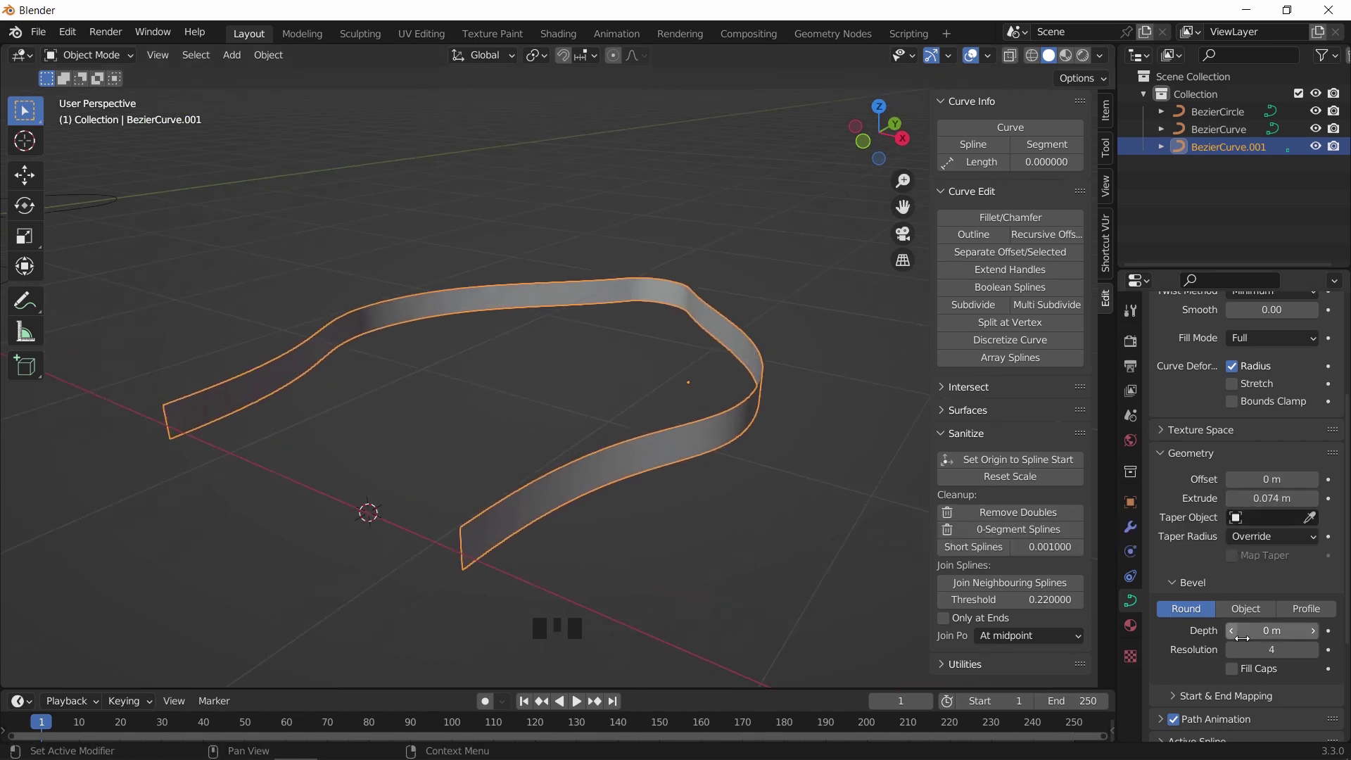
Step: Add a 0.04 m bevel depth, test End Mapping at 0.809, then restore it to 1.000
left_click_drag(1260, 630, 1270, 630, "shift")
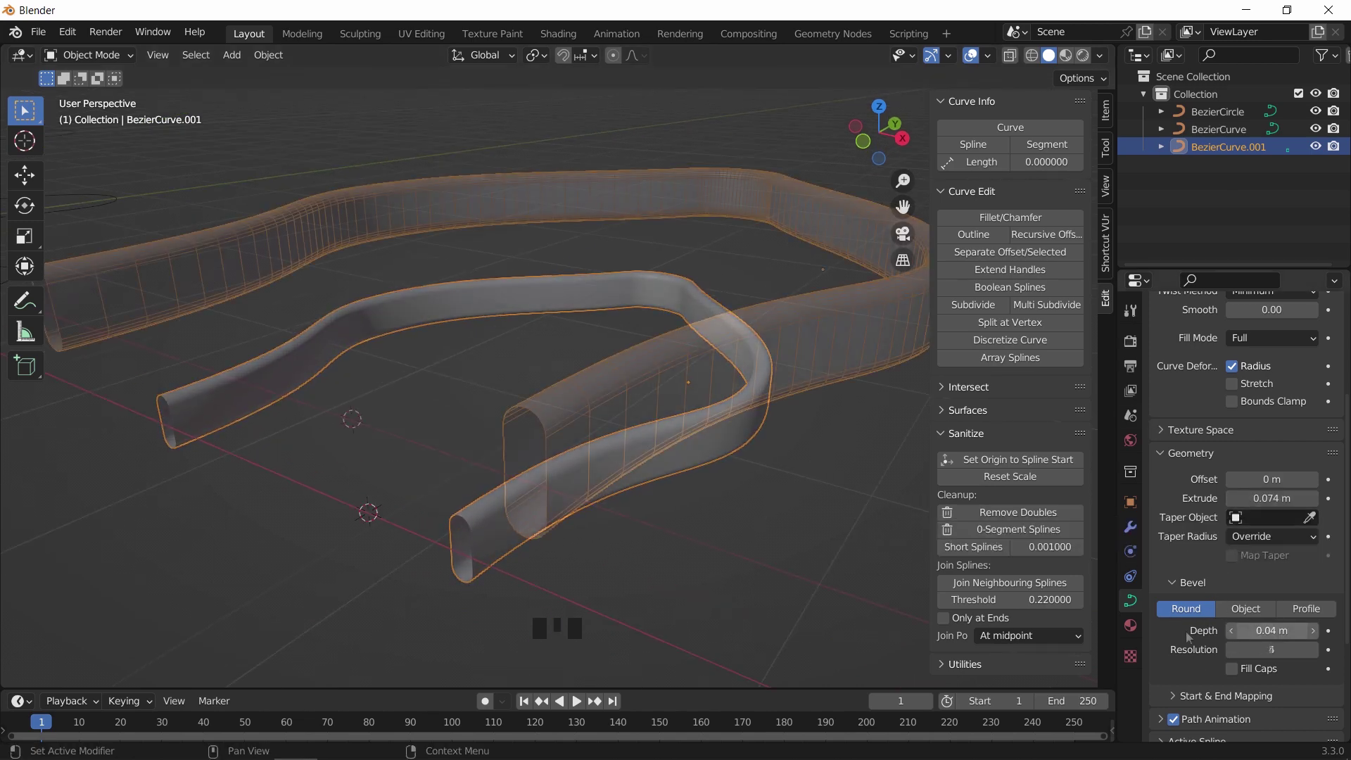
scroll(1171, 647, "down", 5)
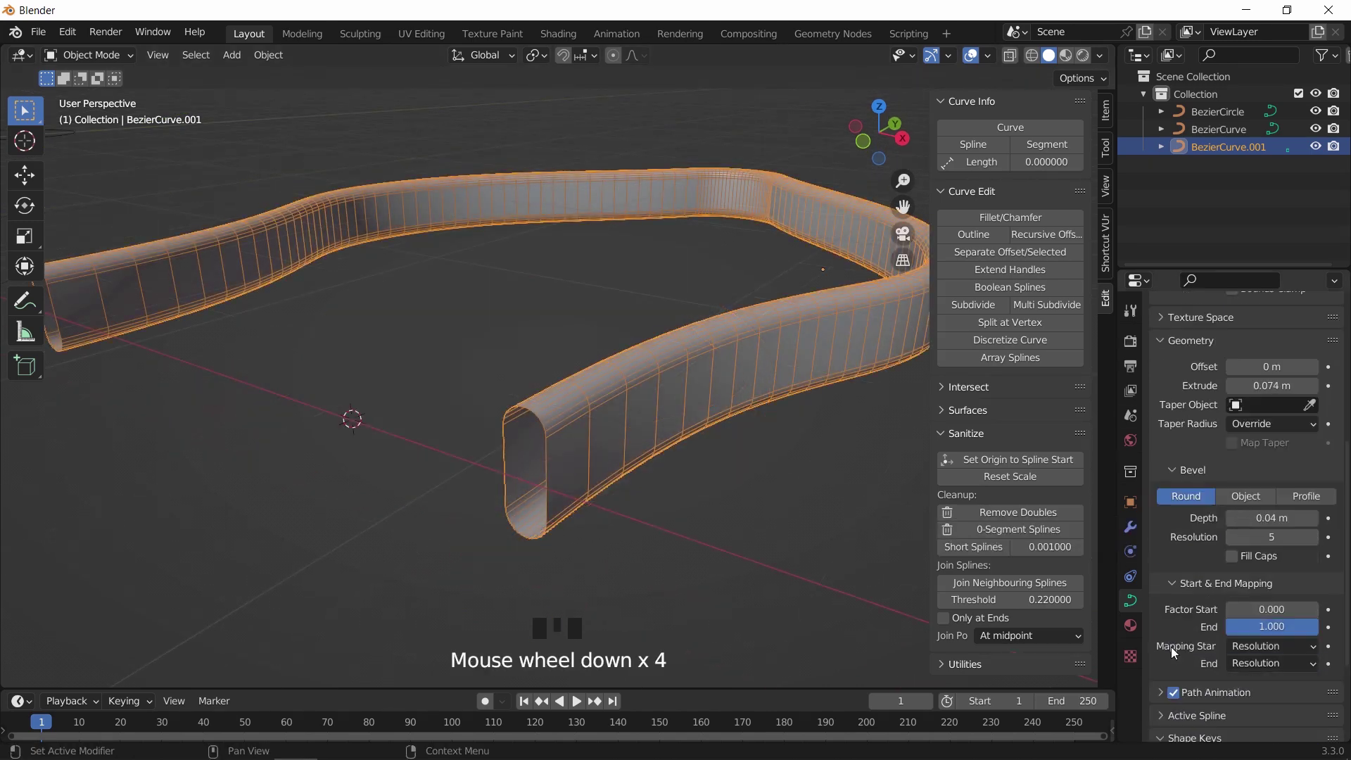
left_click_drag(1310, 598, 1295, 598, "shift")
left_click_drag(1272, 598, 1309, 598)
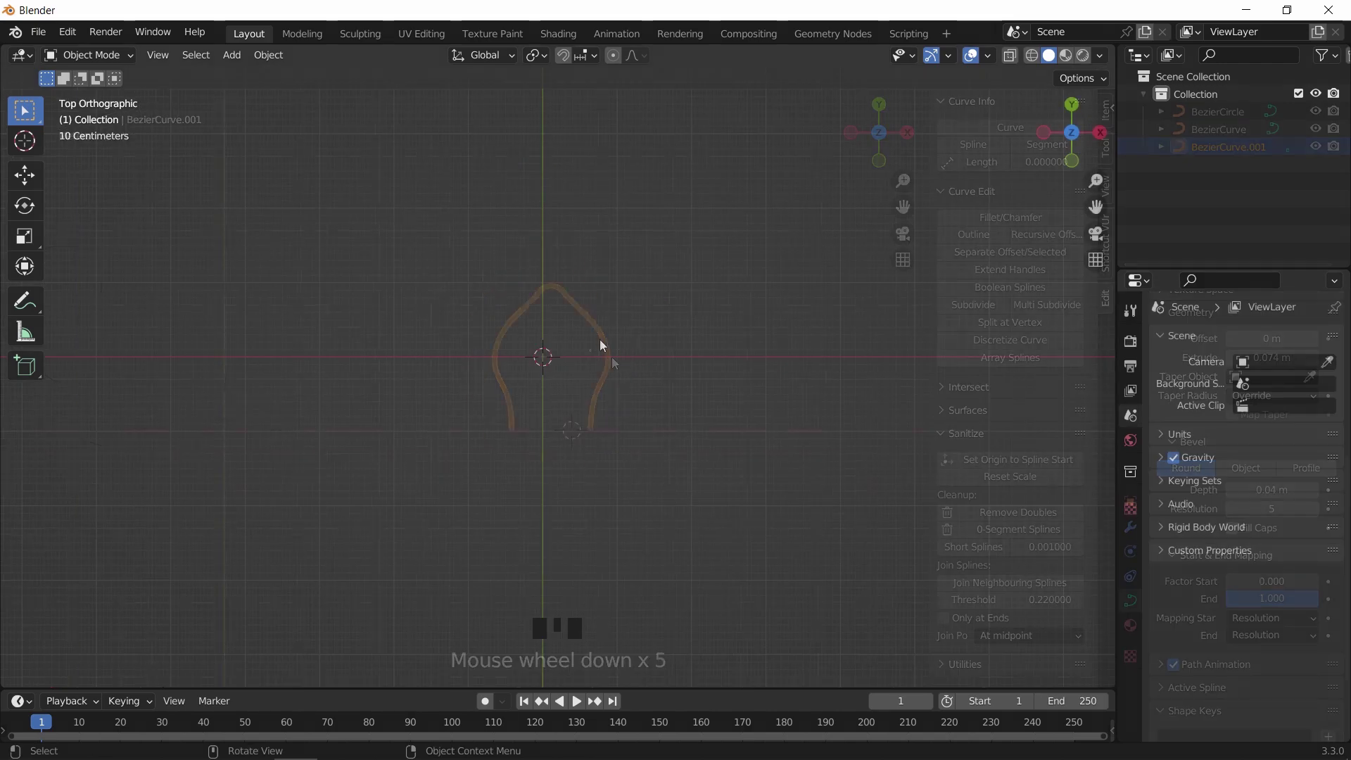
Step: Add a new Bezier curve to the empty scene
key("shift+a")
mouse_move(522, 317)
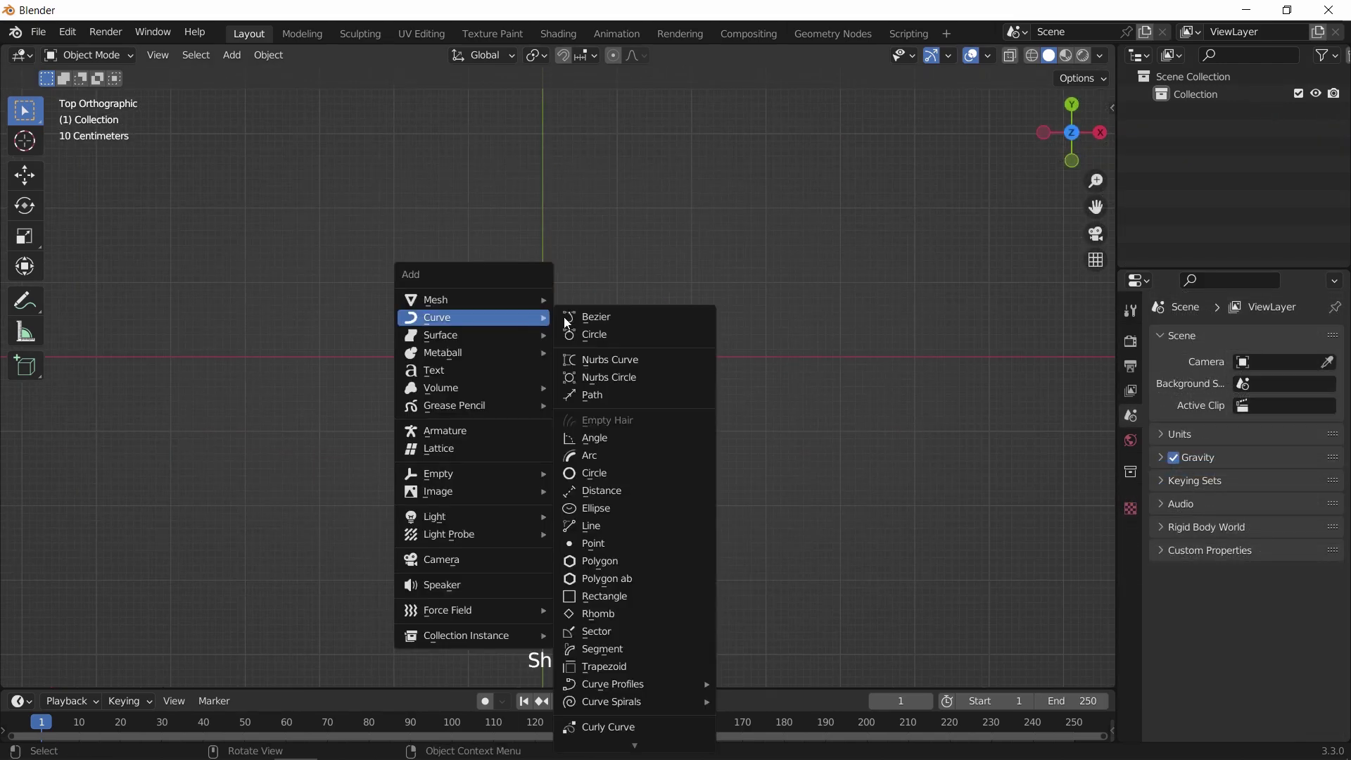
left_click(598, 315)
scroll(611, 378, "down", 2)
Step: Reposition the curve's left end point to start shaping the wave
key("Tab")
left_click(712, 394)
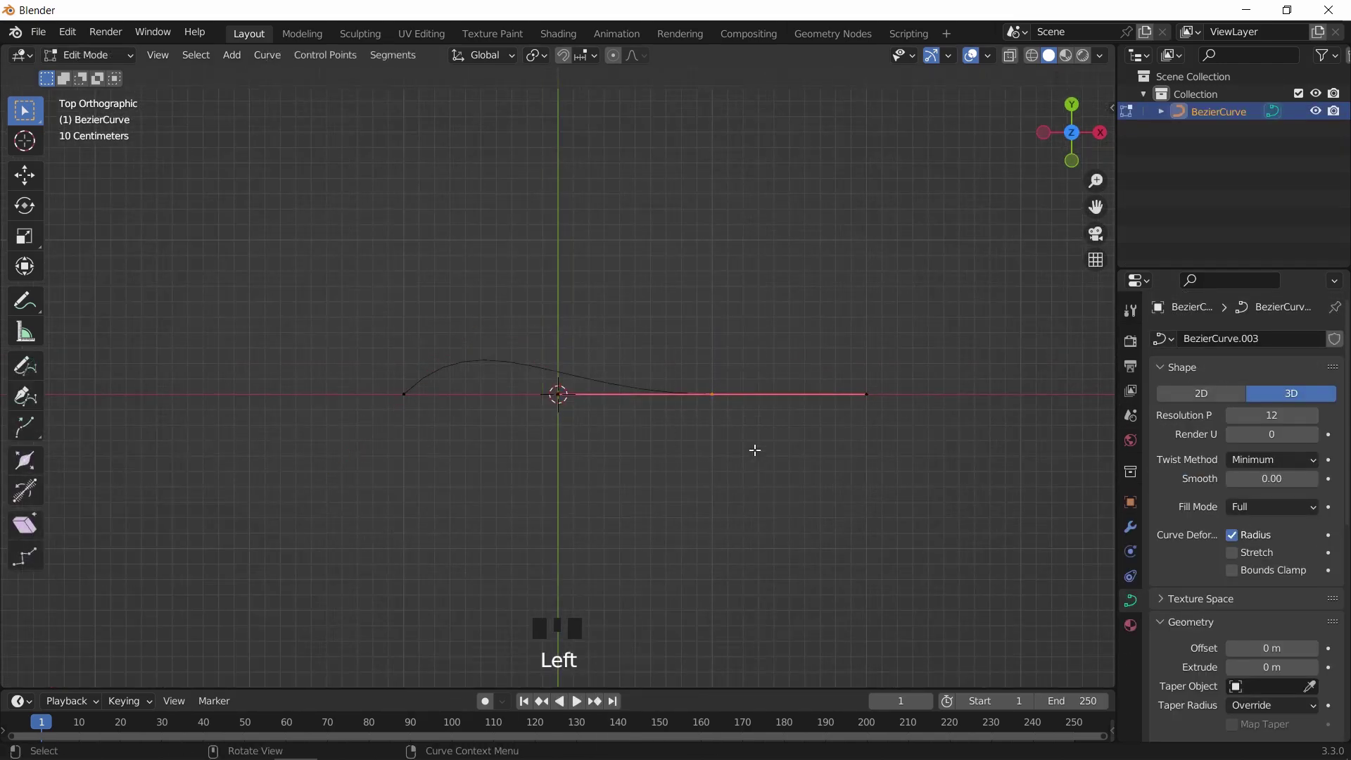
left_click(408, 386)
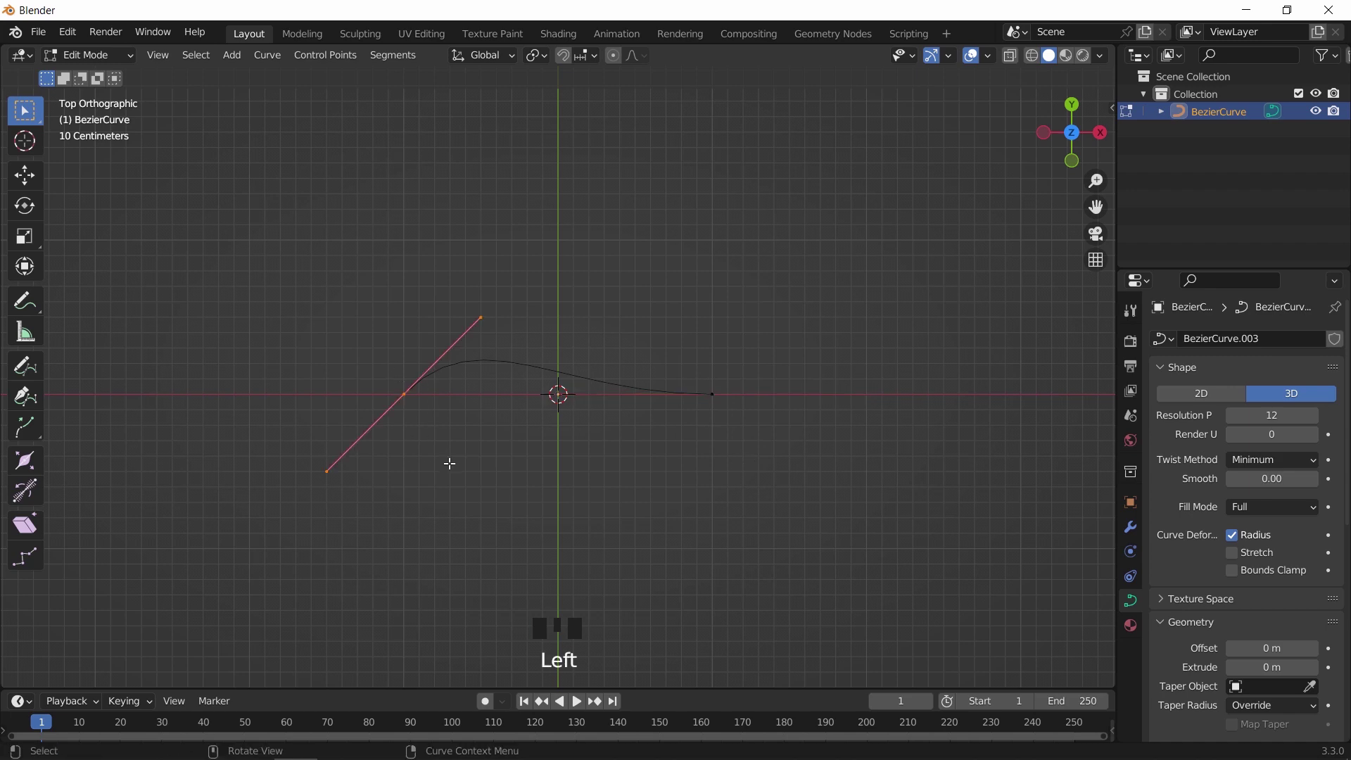
key("g")
key("y")
left_click(462, 423)
key("g")
key("y")
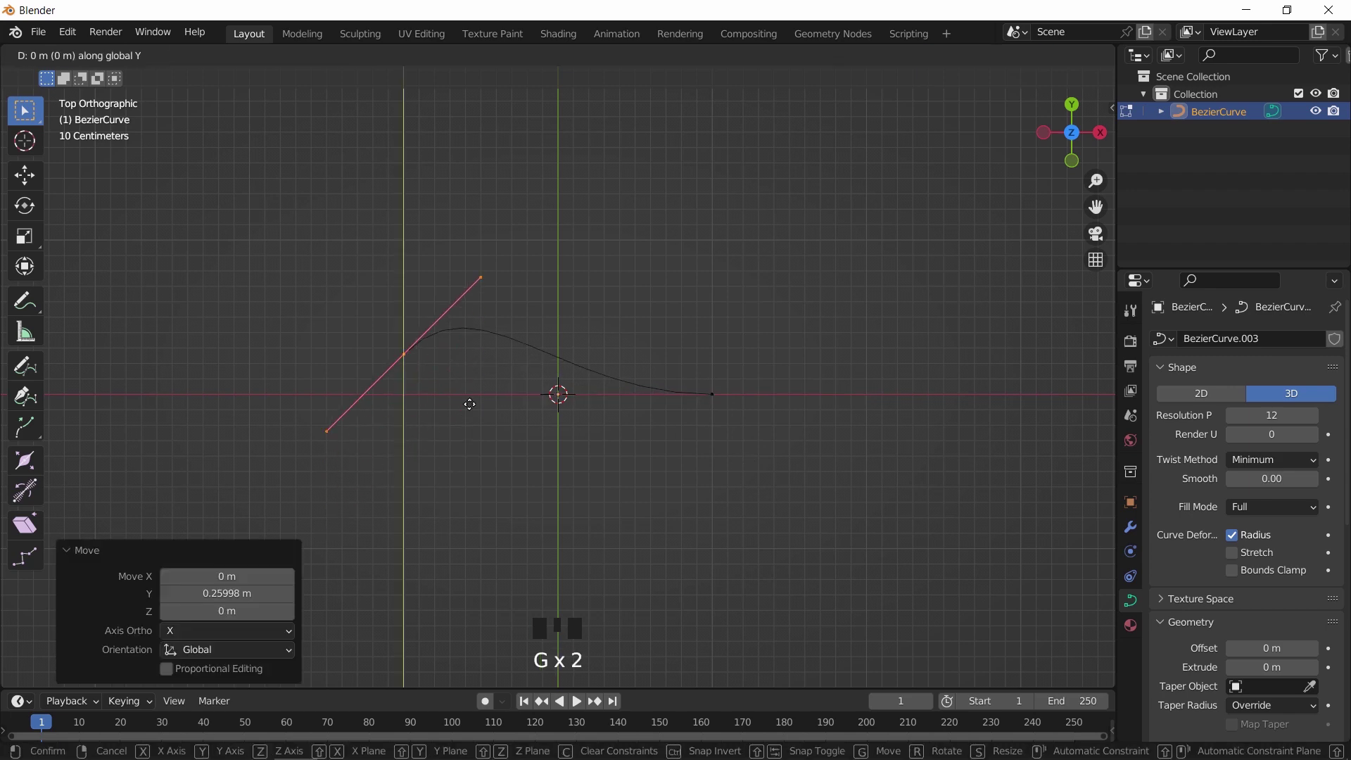
right_click(474, 459)
key("ctrl+z")
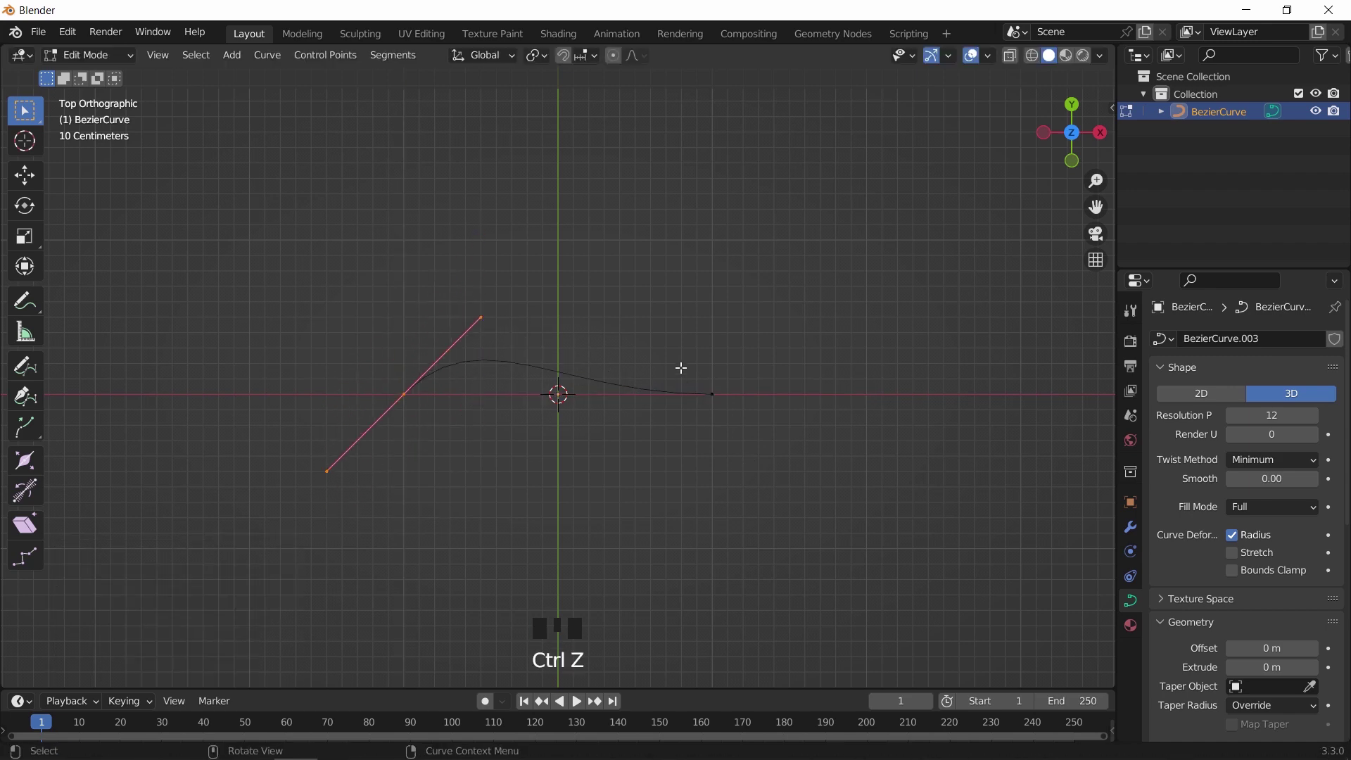
key("g")
left_click(694, 368)
Step: Extrude a new point from the right end and rotate its handle
left_click(712, 394)
key("e")
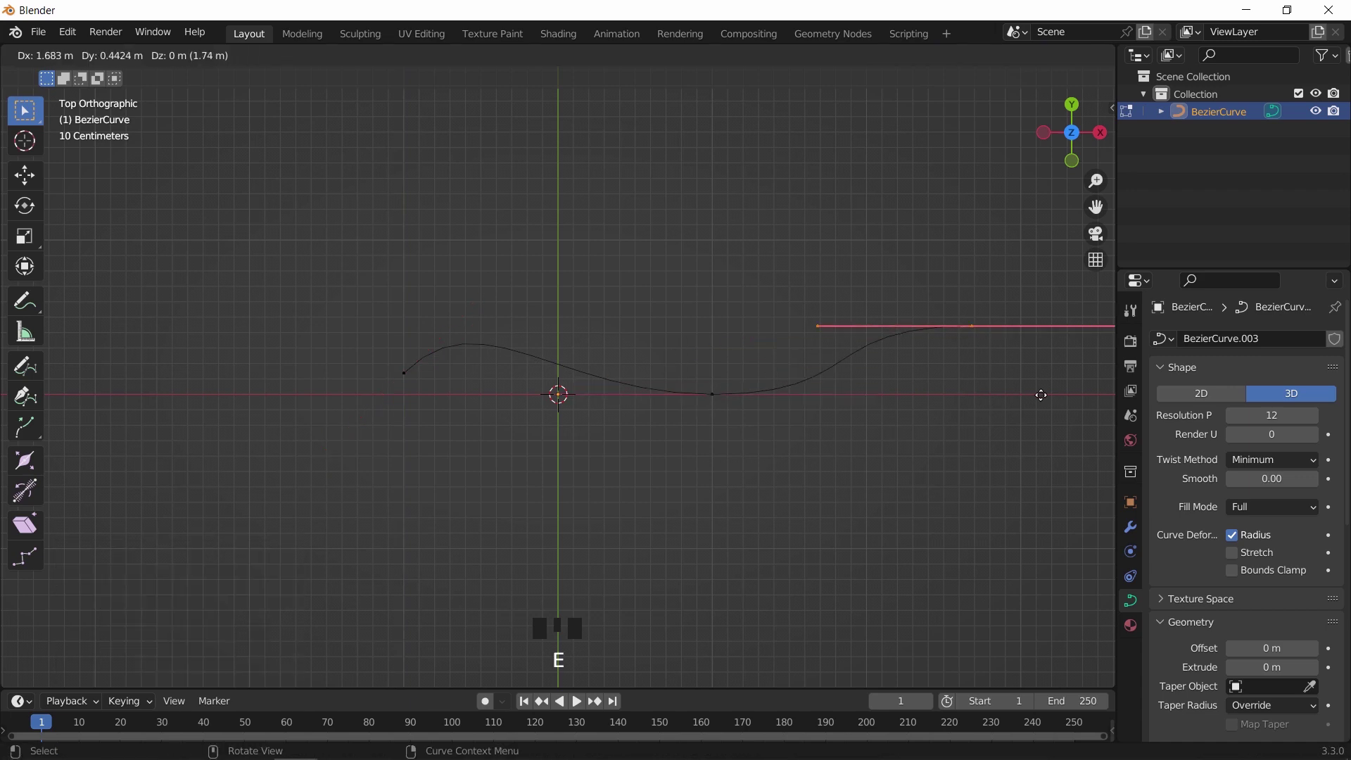
left_click(1074, 425)
middle_click_drag(1074, 425, 983, 420, "shift")
key("r")
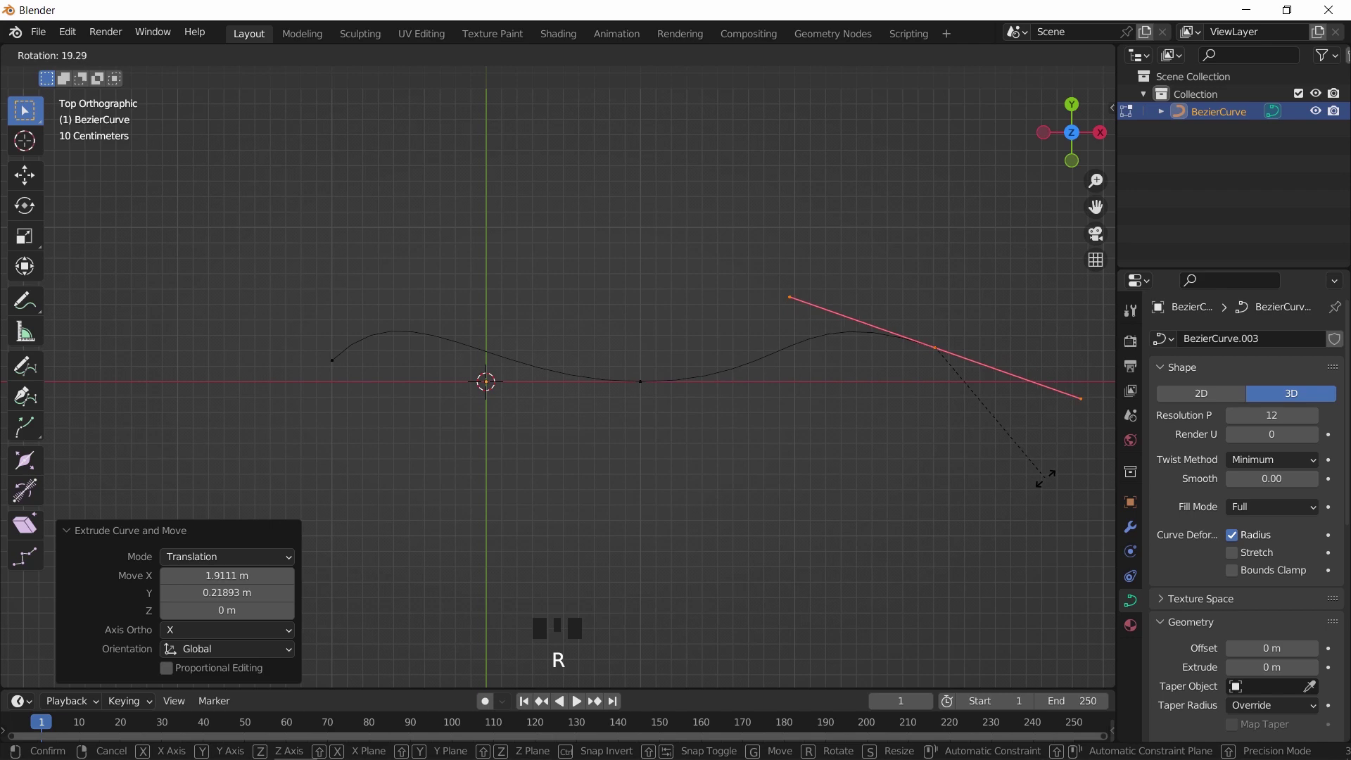
left_click(1045, 478)
key("Tab")
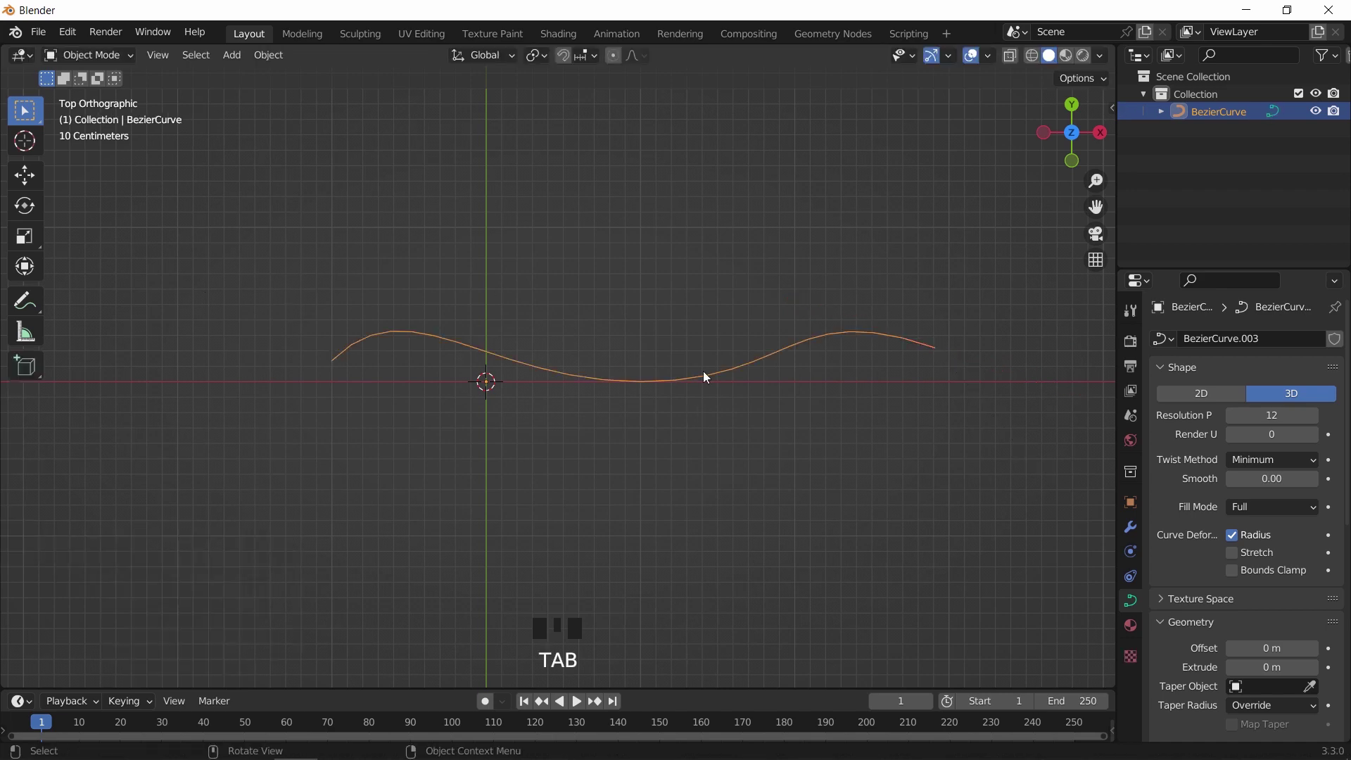
Step: Stack three duplicates of the curve 0.30468 m apart along Z
middle_click_drag(706, 376, 750, 417)
key("shift+d")
key("z")
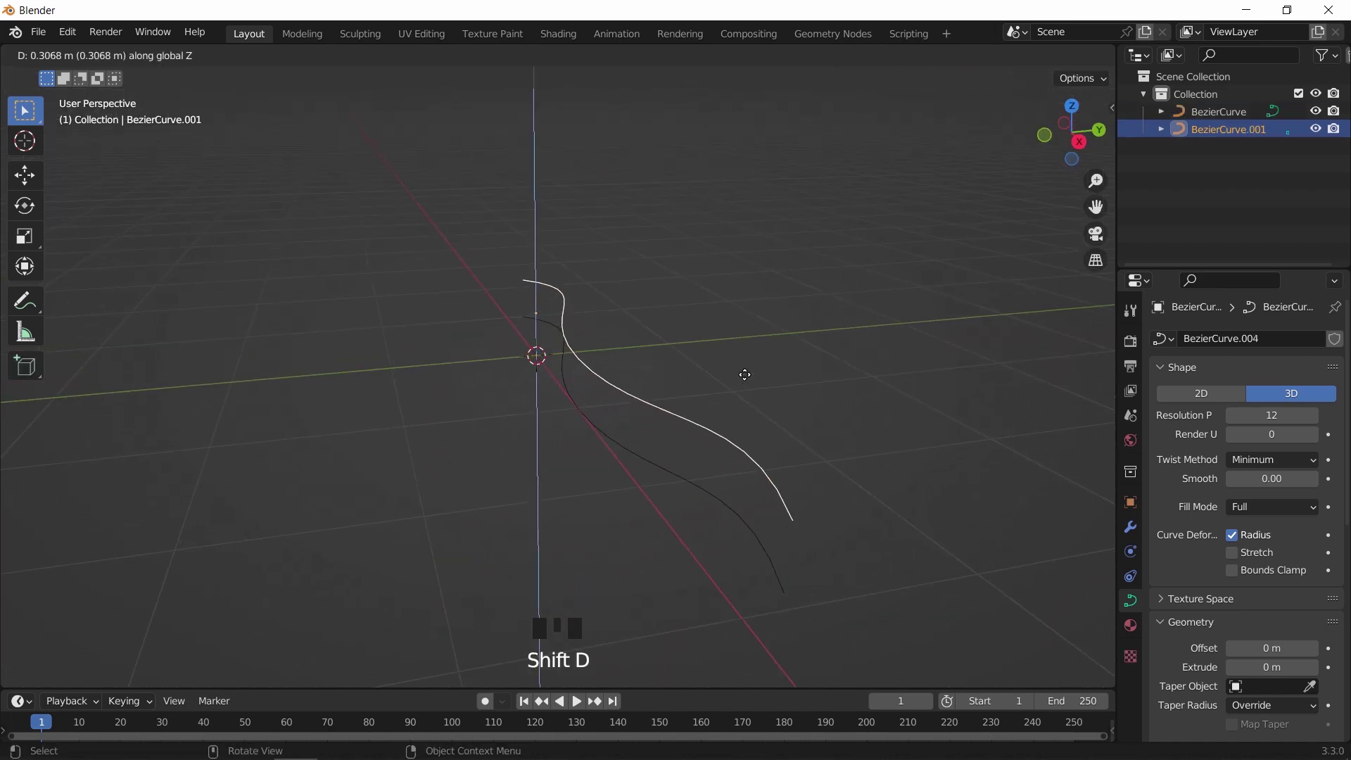
left_click(767, 377)
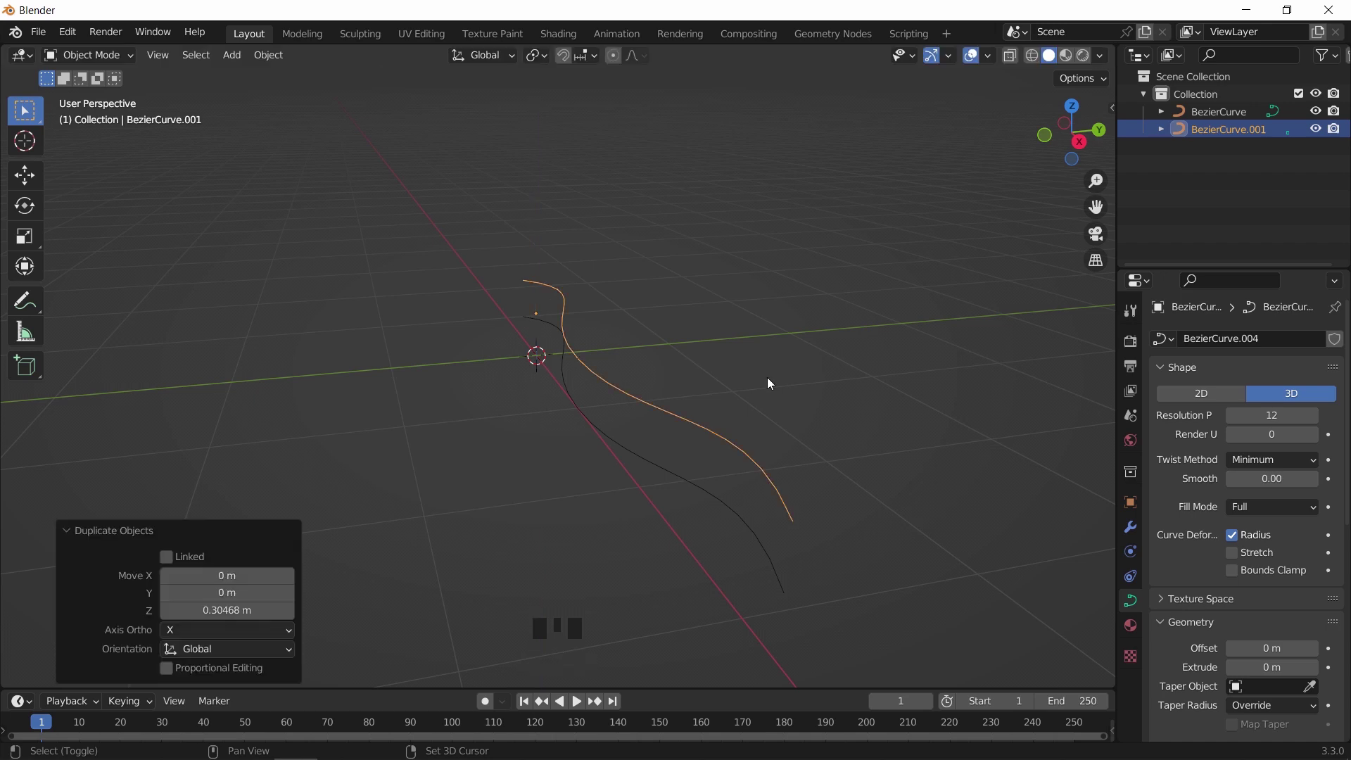
key("shift+r")
key("shift+r")
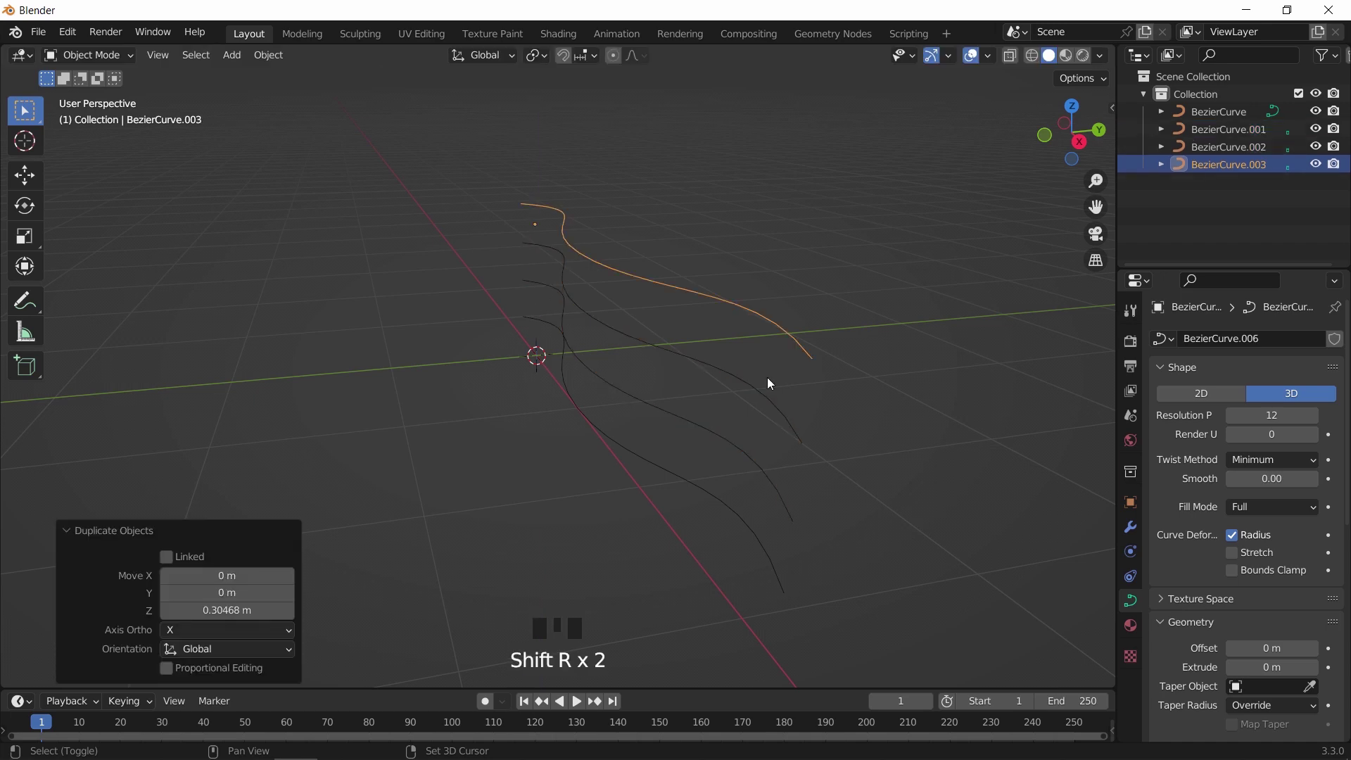
Step: Move one point on each of the three copies to vary their shapes
left_click(750, 388)
key("Tab")
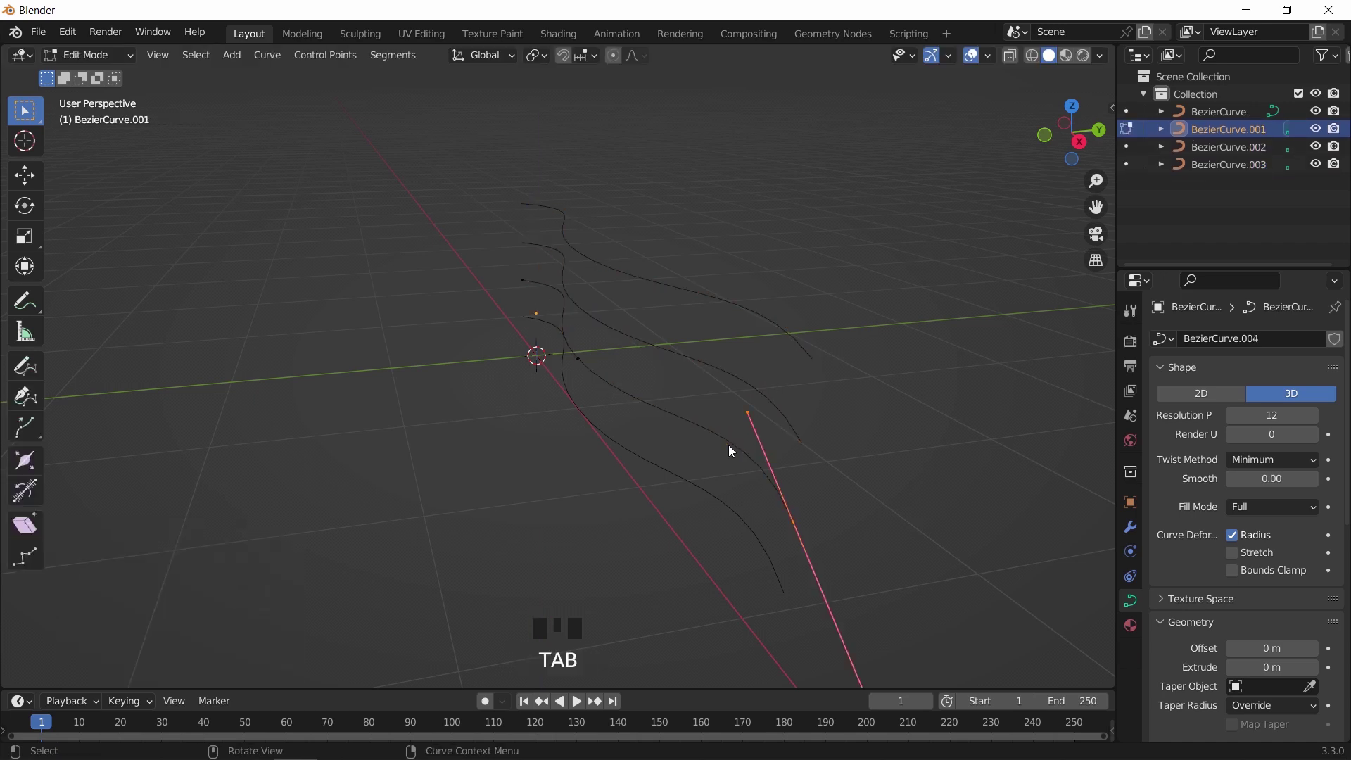
left_click(578, 357)
key("g")
left_click(628, 335)
key("Tab")
left_click(579, 300)
key("Tab")
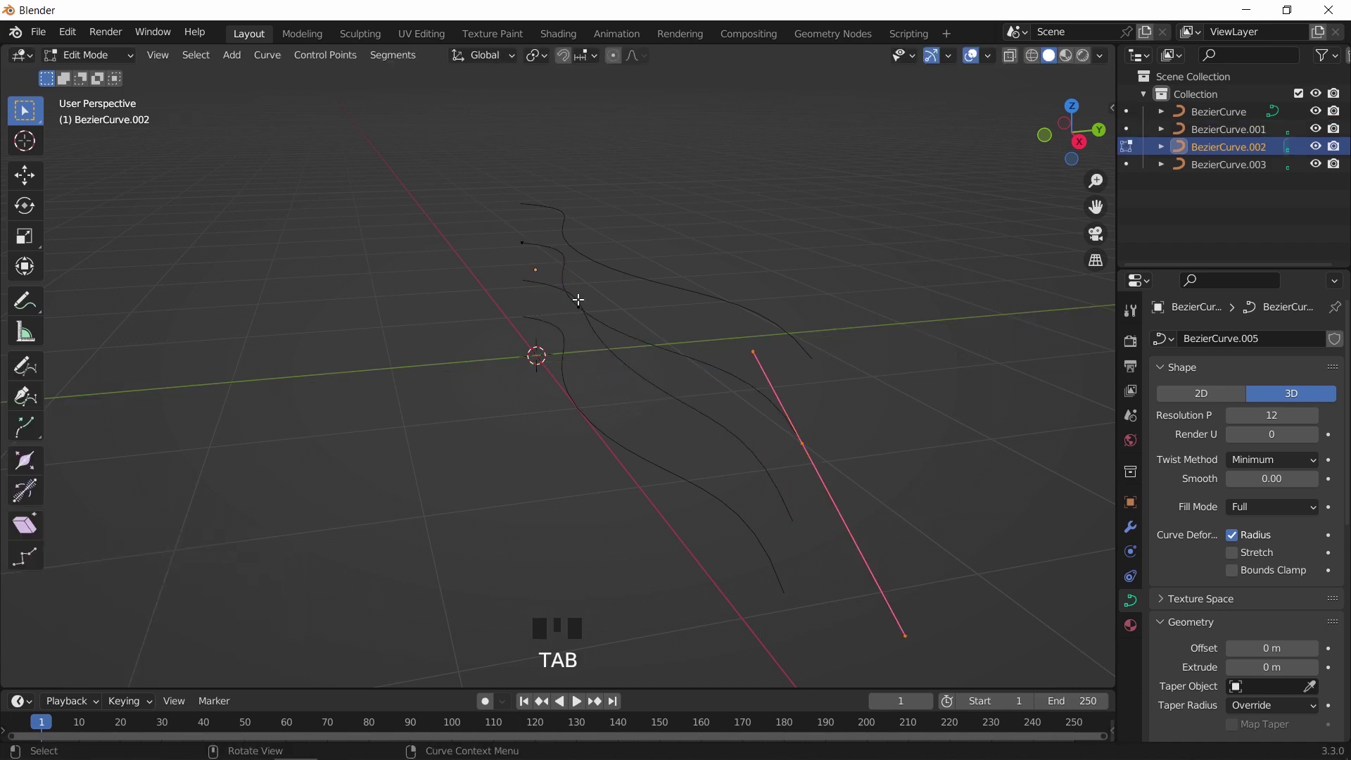
left_click(579, 300)
key("g")
left_click(619, 260)
left_click(619, 302)
left_click(647, 265)
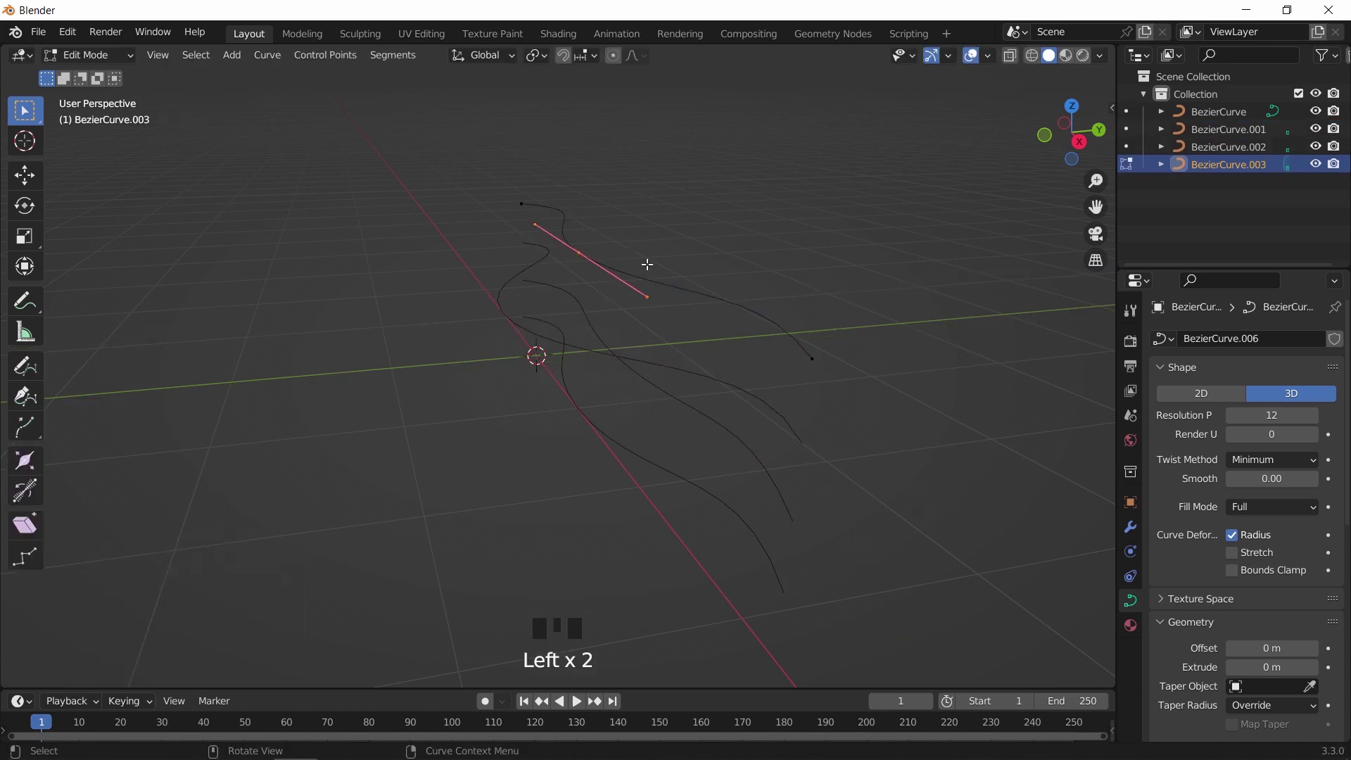
key("g")
left_click(645, 268)
key("Tab")
Step: Select all four stacked curves
scroll(657, 395, "down", 3)
middle_click_drag(658, 395, 712, 424)
scroll(712, 424, "up", 3)
left_click_drag(669, 296, 603, 562)
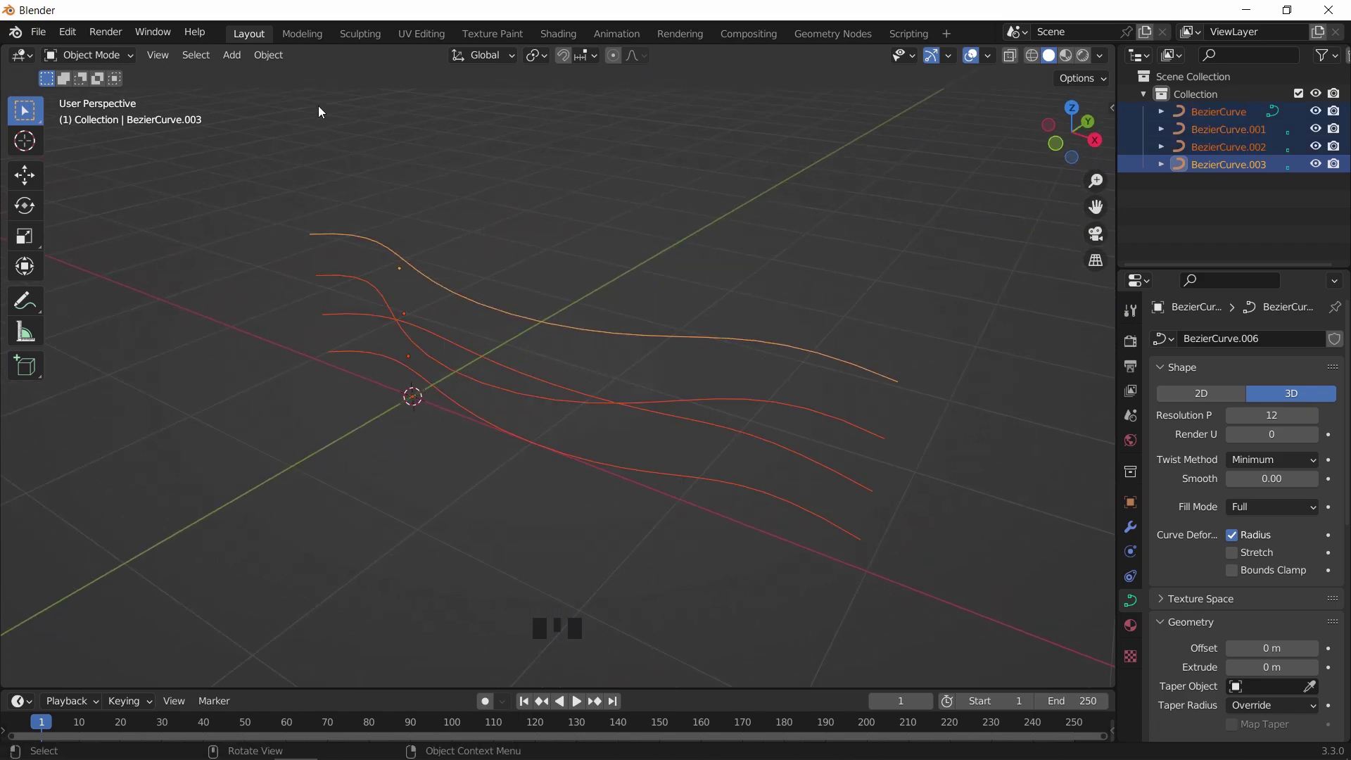
Step: Join the four curves, convert them to a mesh, and loft them with LoopTools
key("ctrl+j")
left_click(284, 58)
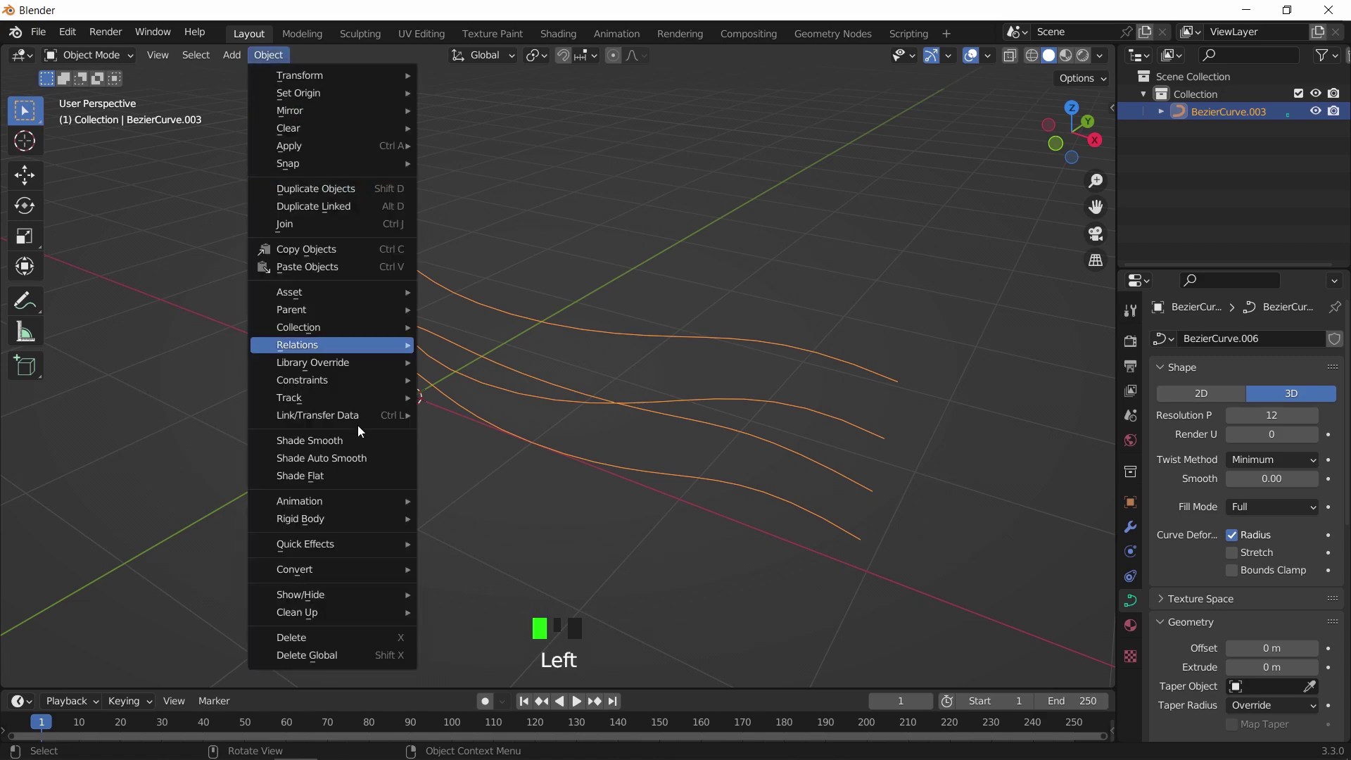
mouse_move(374, 566)
left_click(470, 588)
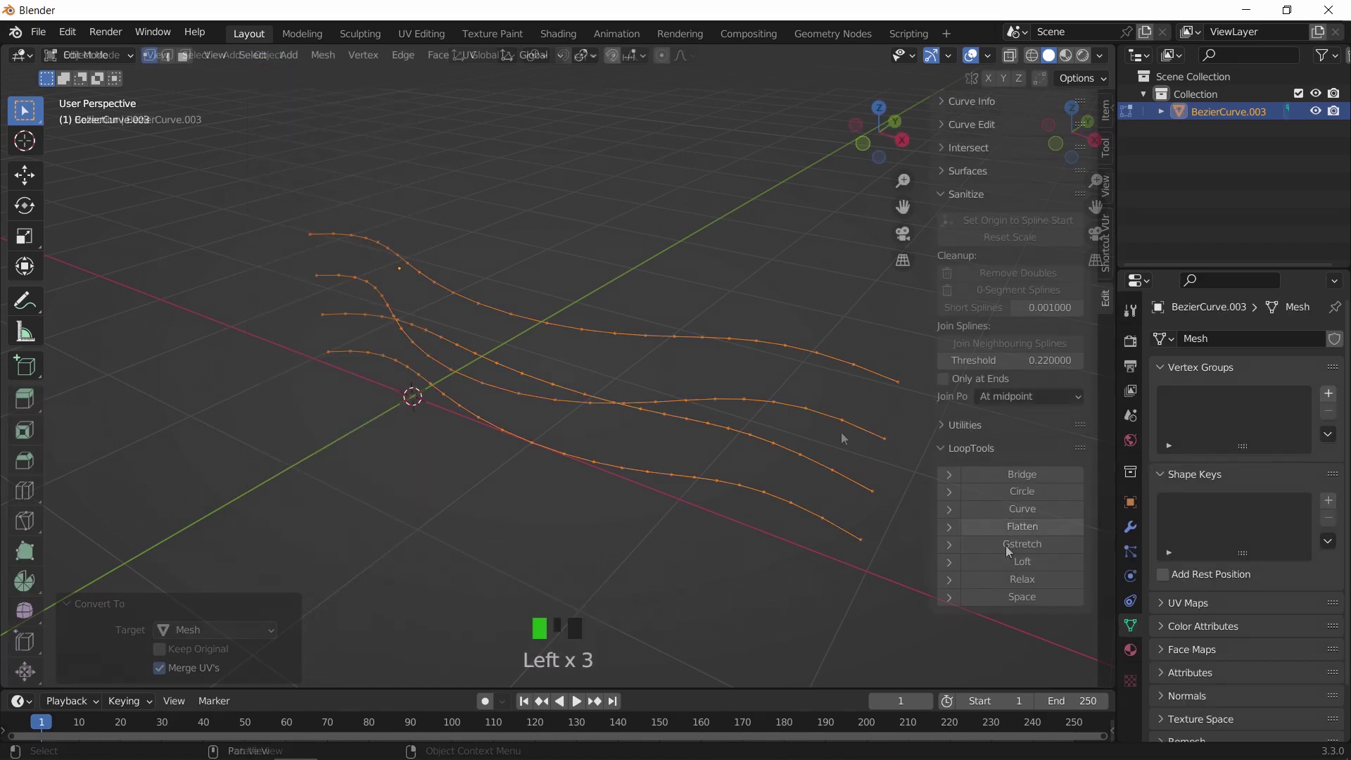
left_click(1022, 562)
mouse_move(518, 453)
middle_mouse_down()
mouse_move(492, 437)
mouse_move(518, 454)
middle_mouse_up()
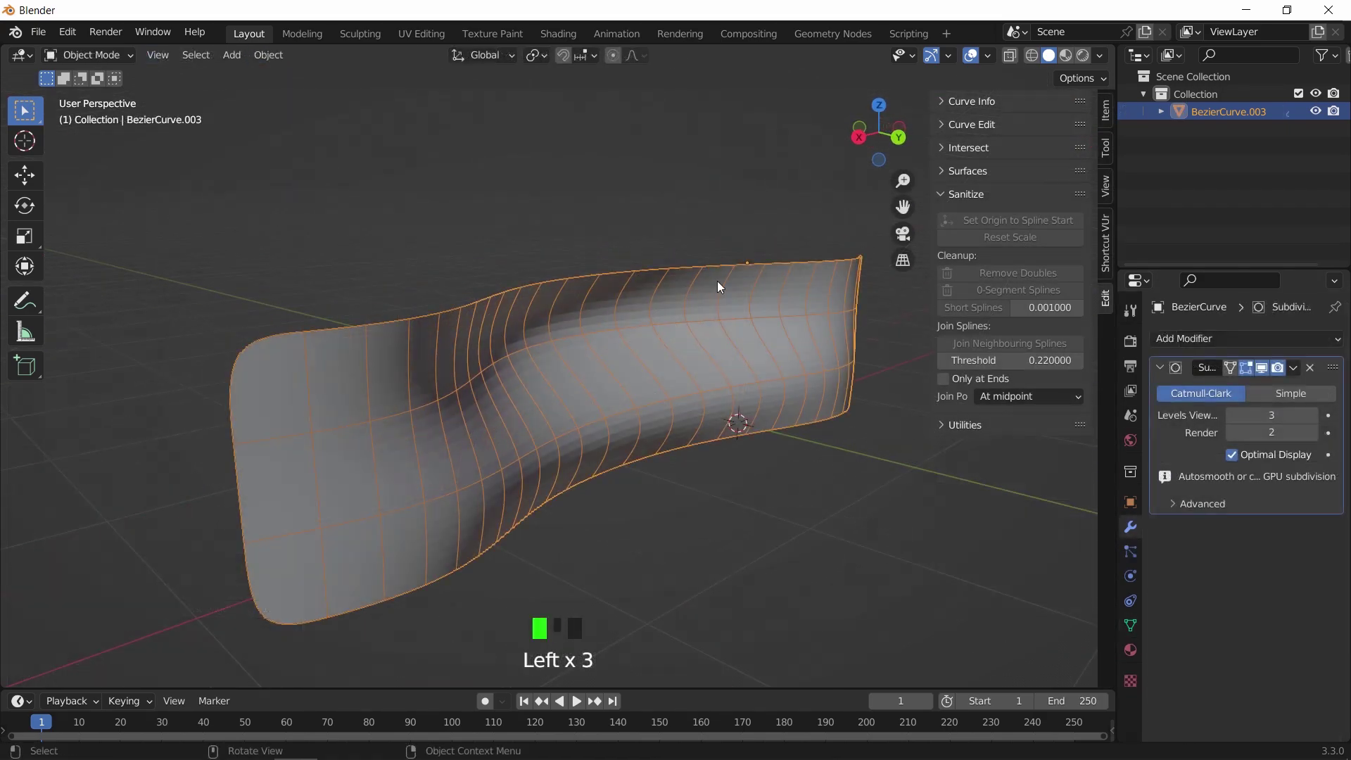
Step: Hide the viewport overlays and apply Shade Smooth to the lofted surface
left_click(970, 56)
left_click(767, 348)
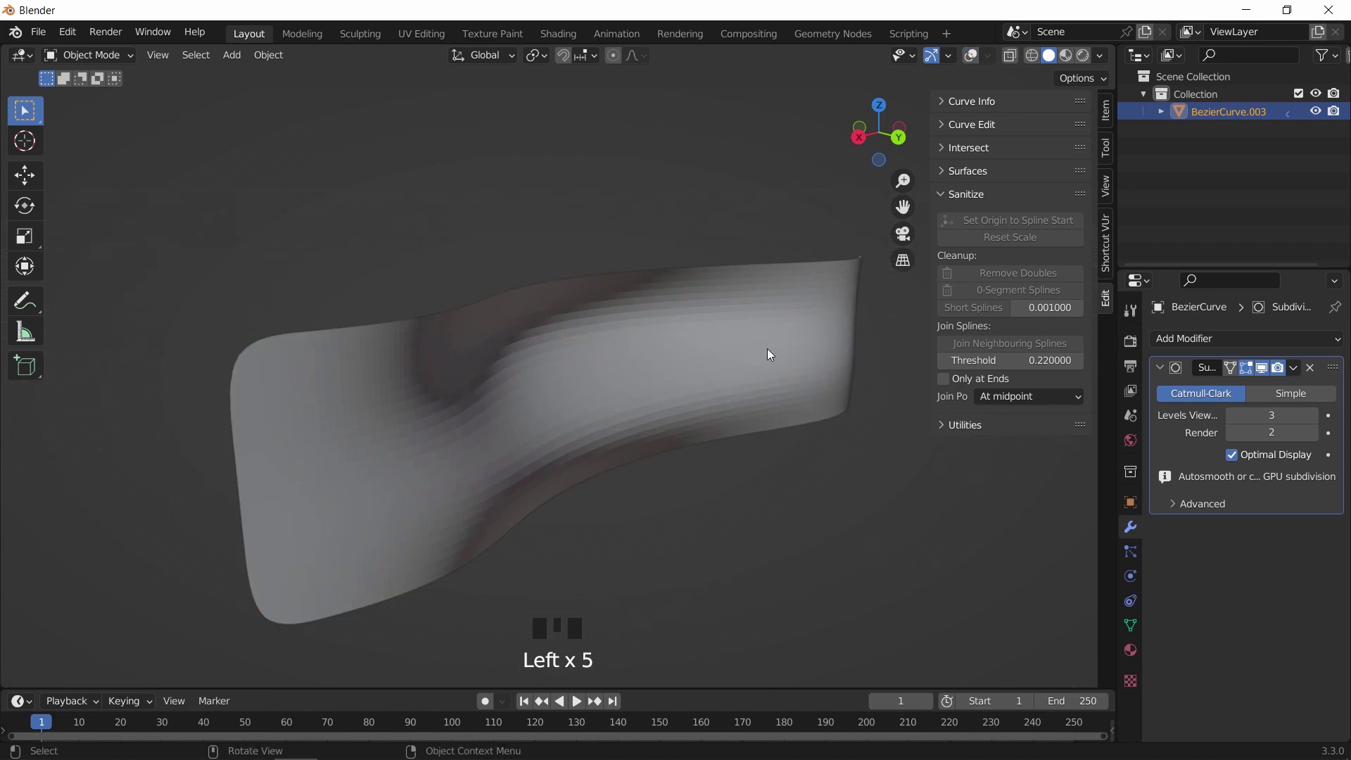
right_click_drag(767, 348, 767, 348)
middle_click_drag(779, 395, 809, 401)
key("shift+a")
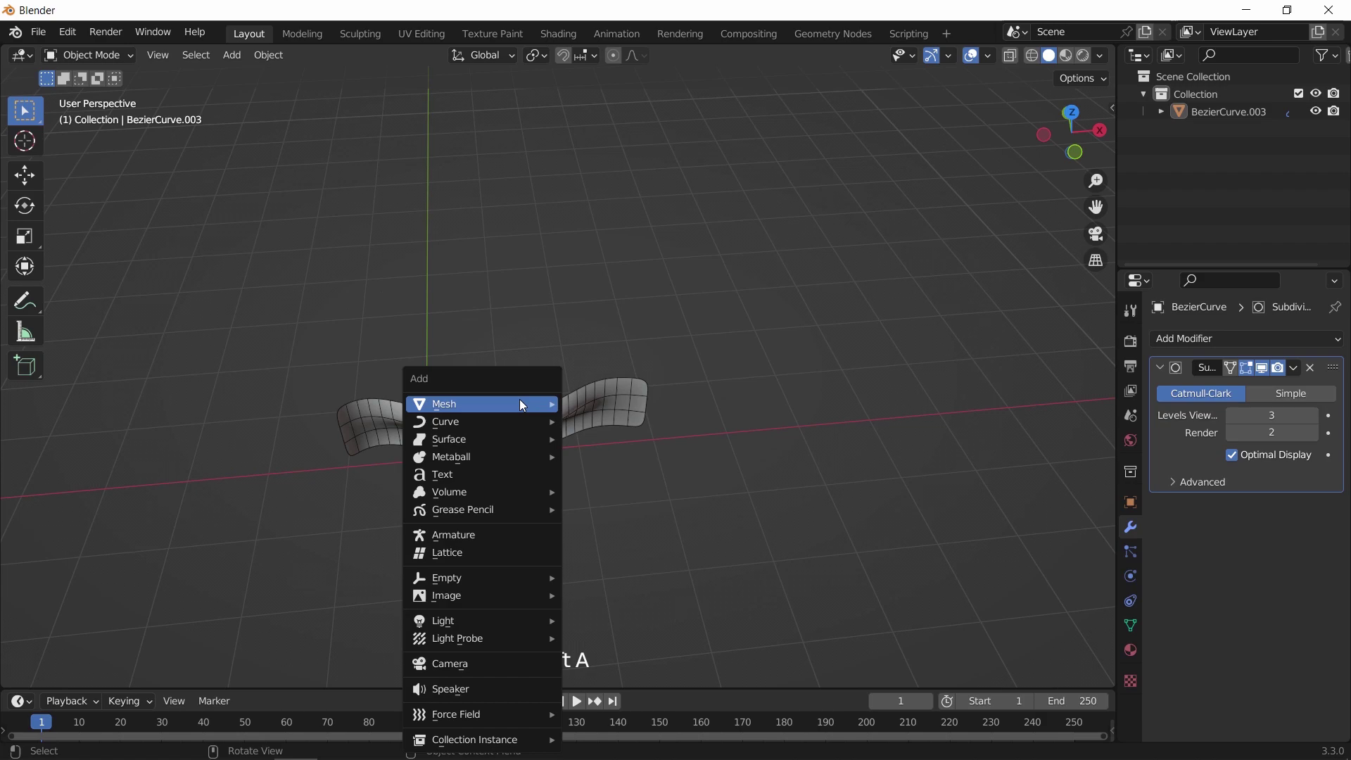
Step: Add a cube and move it along X
mouse_move(519, 399)
left_click(601, 420)
key("g")
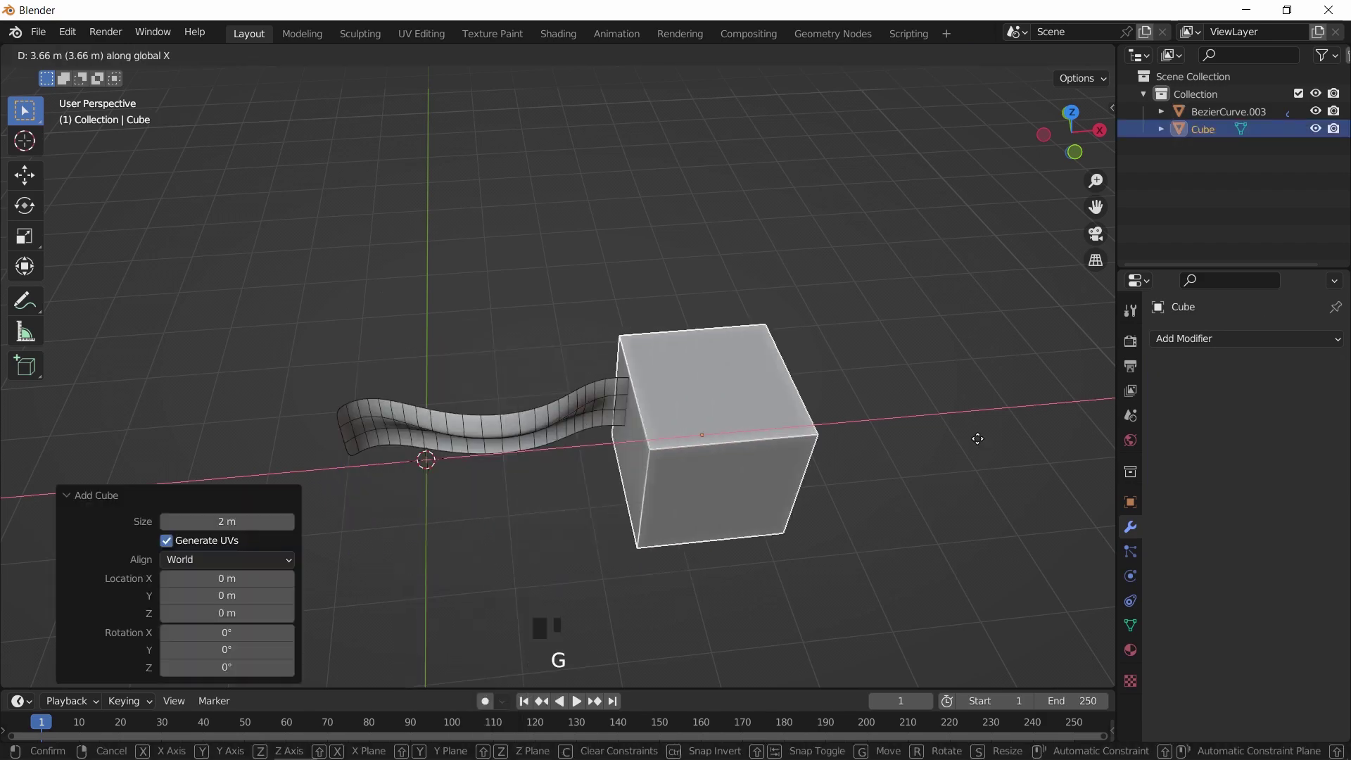
left_click(1034, 506)
middle_click_drag(1034, 507, 636, 396, "shift")
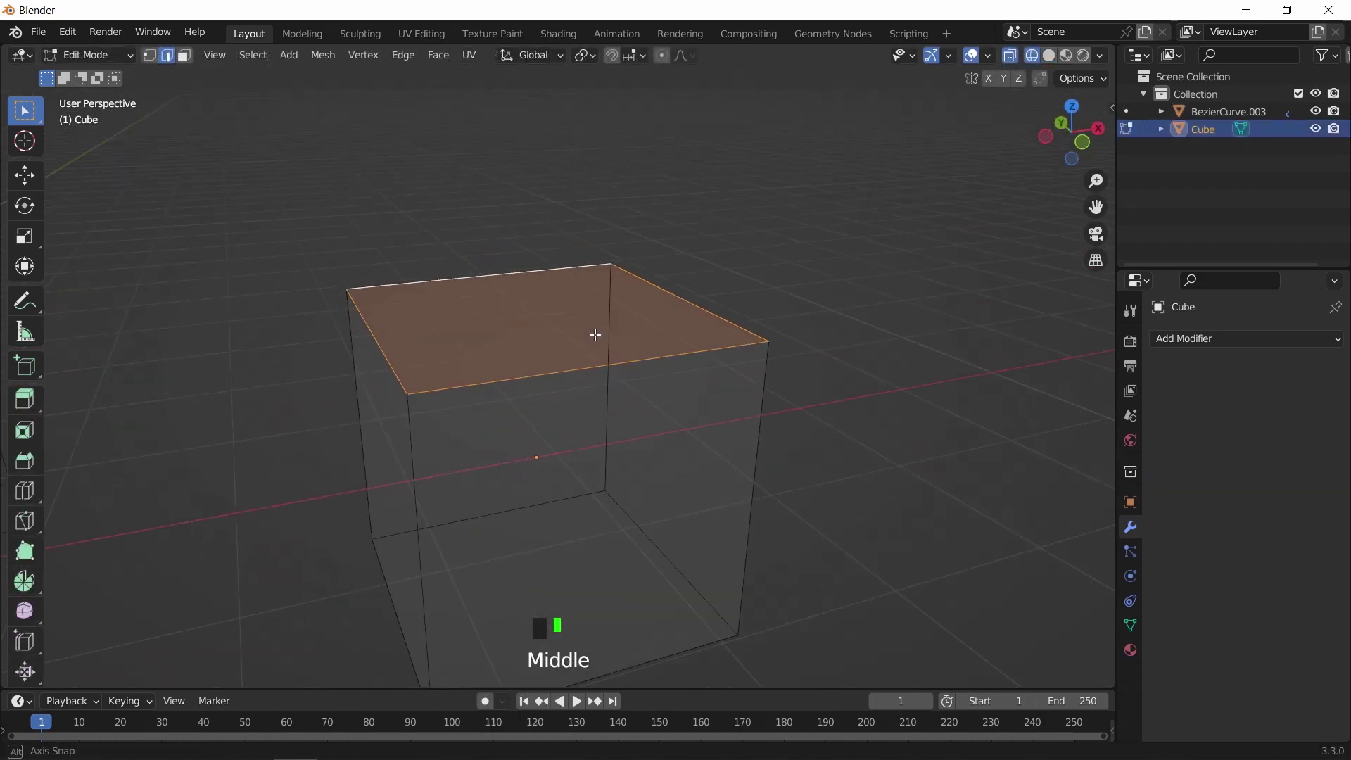
middle_click_drag(594, 335, 645, 319)
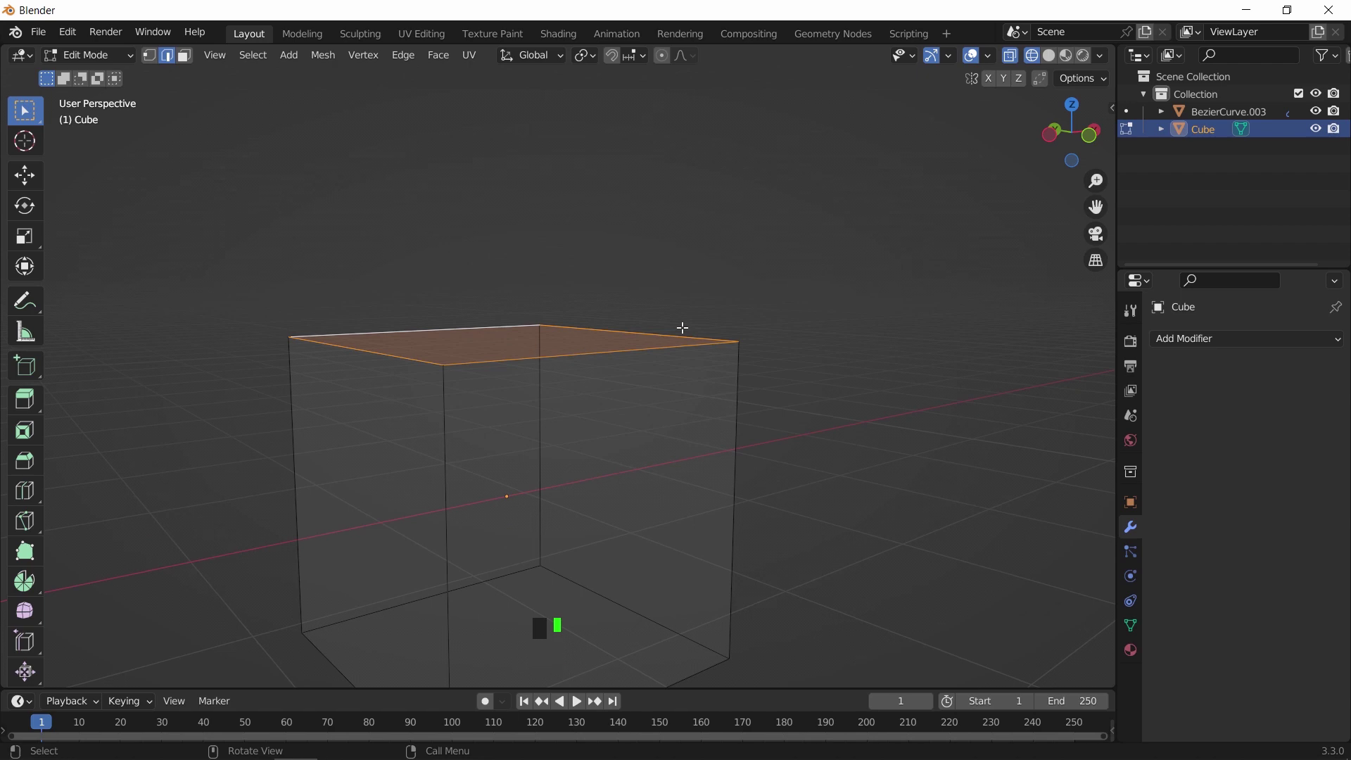
Step: Duplicate the cube's top face and separate it into its own object
key("shift+d")
right_click(704, 175)
key("p")
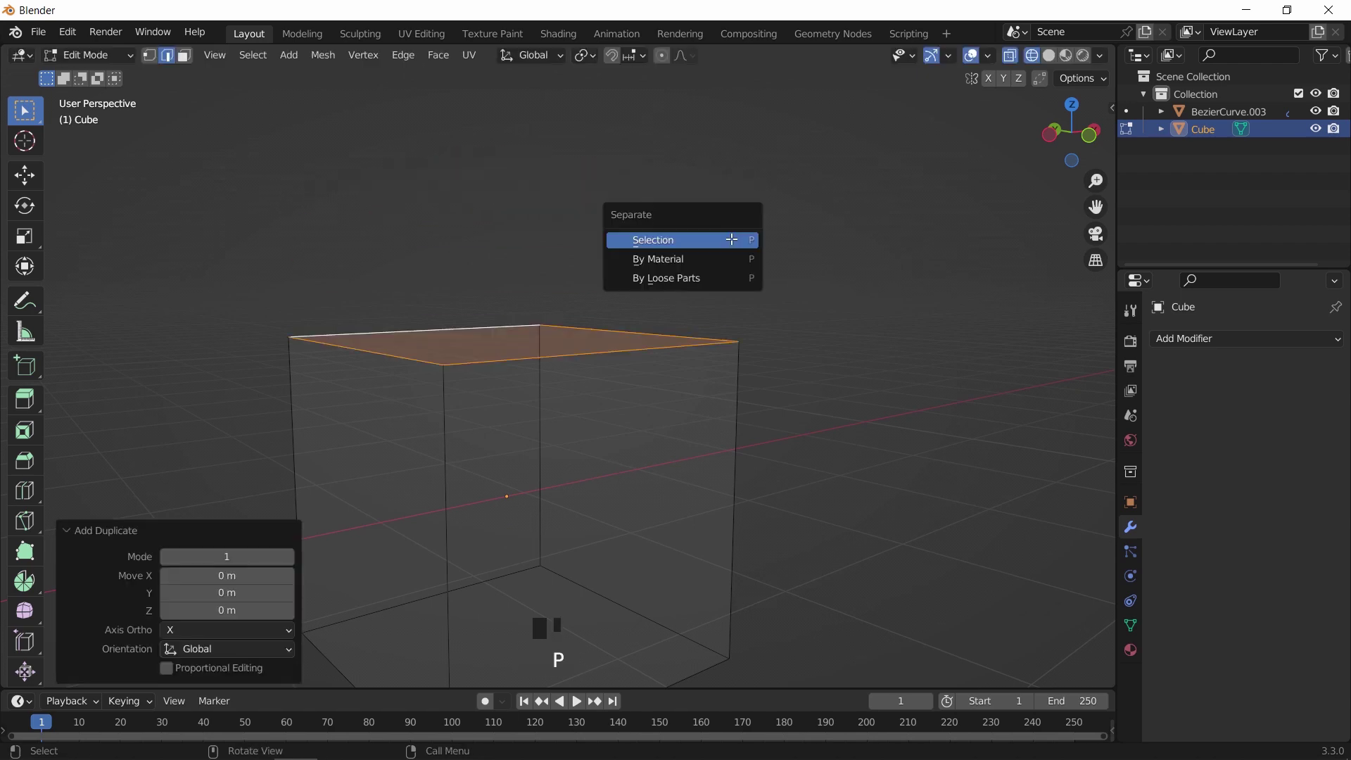
left_click(670, 242)
key("Tab")
Step: Convert the separated face object Cube.001 into a curve
left_click(1204, 146)
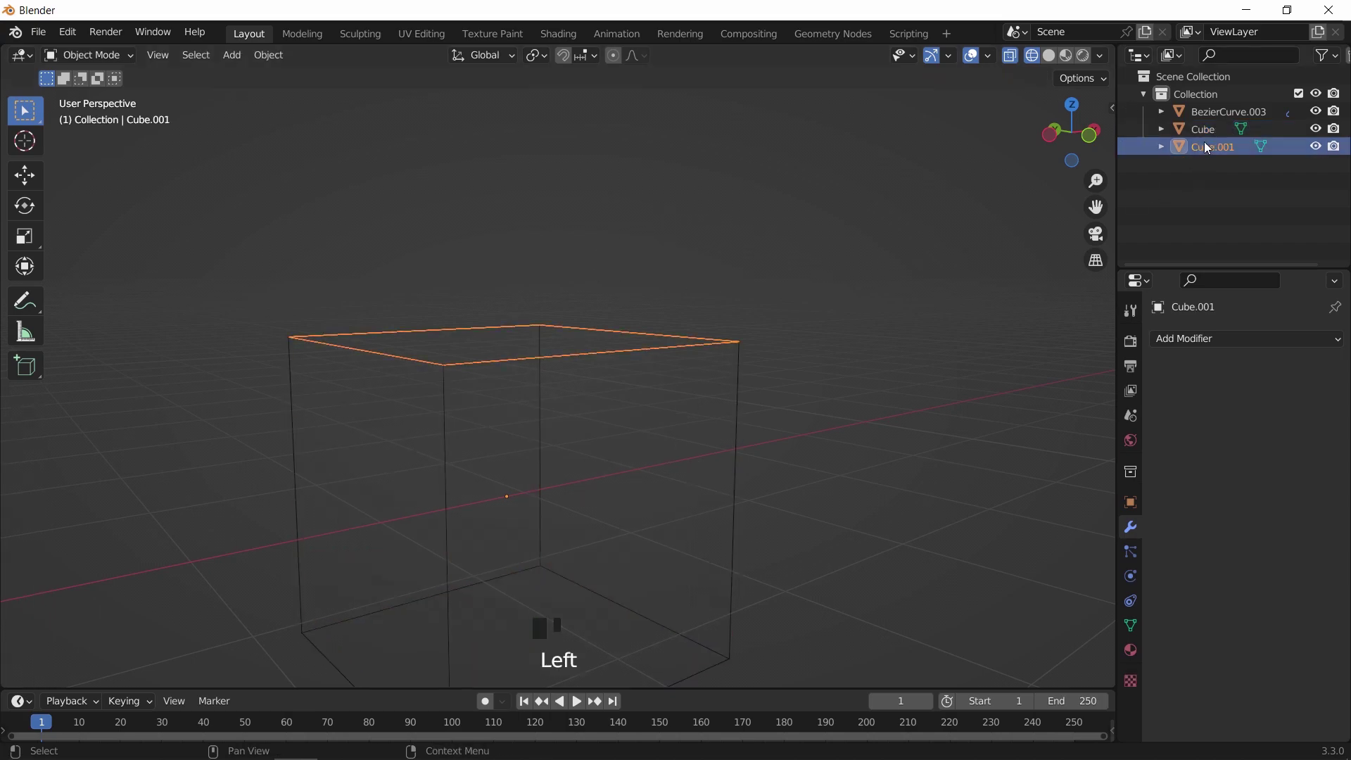
left_click(268, 55)
mouse_move(366, 569)
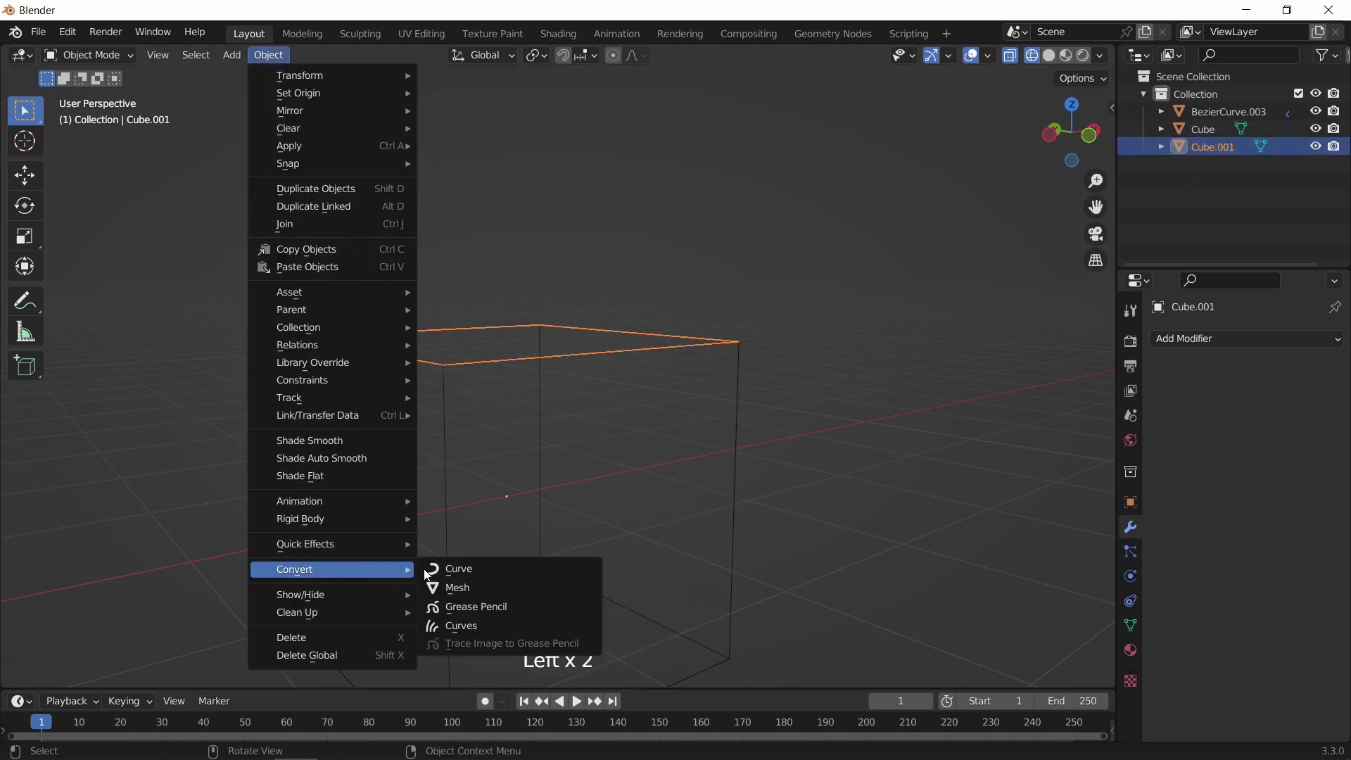
left_click(447, 570)
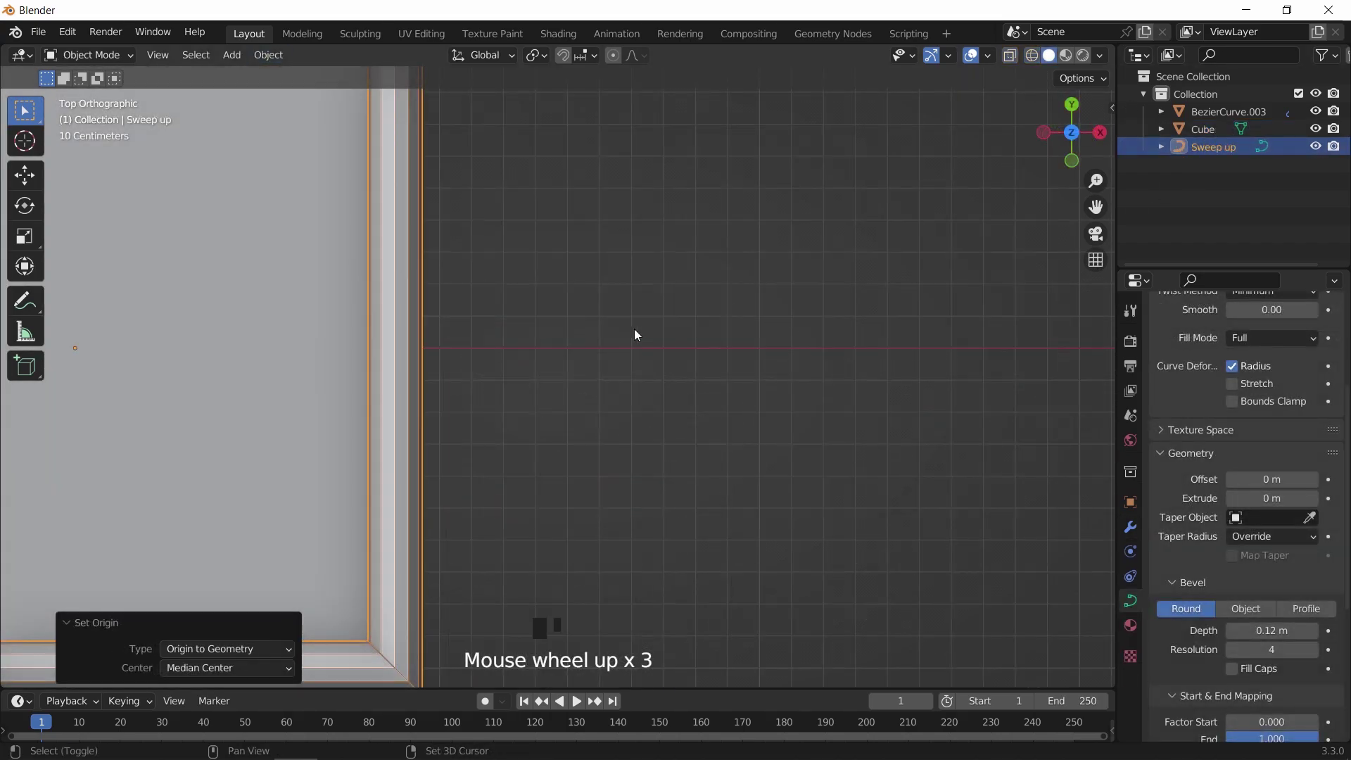
key("shift+a")
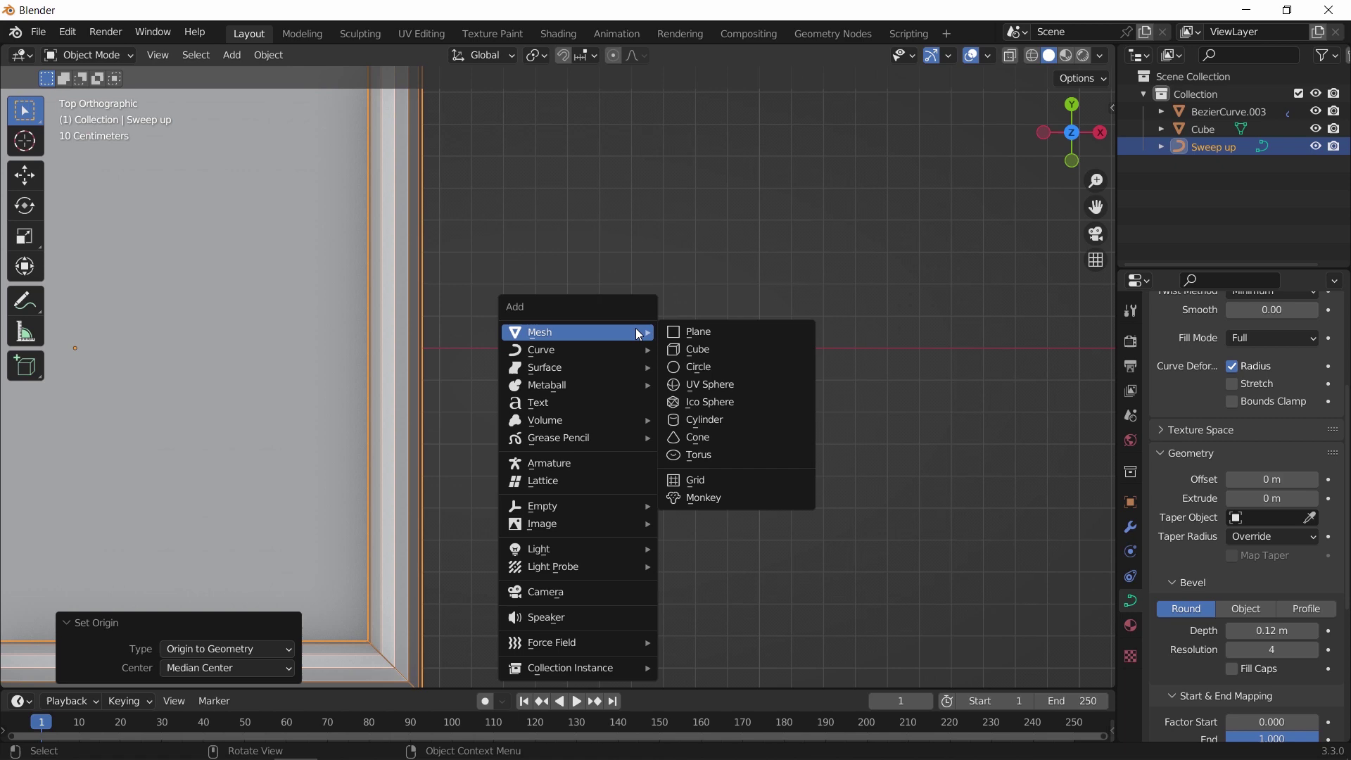
Step: Add a Bezier curve and extrude it into a stepped profile
mouse_move(620, 349)
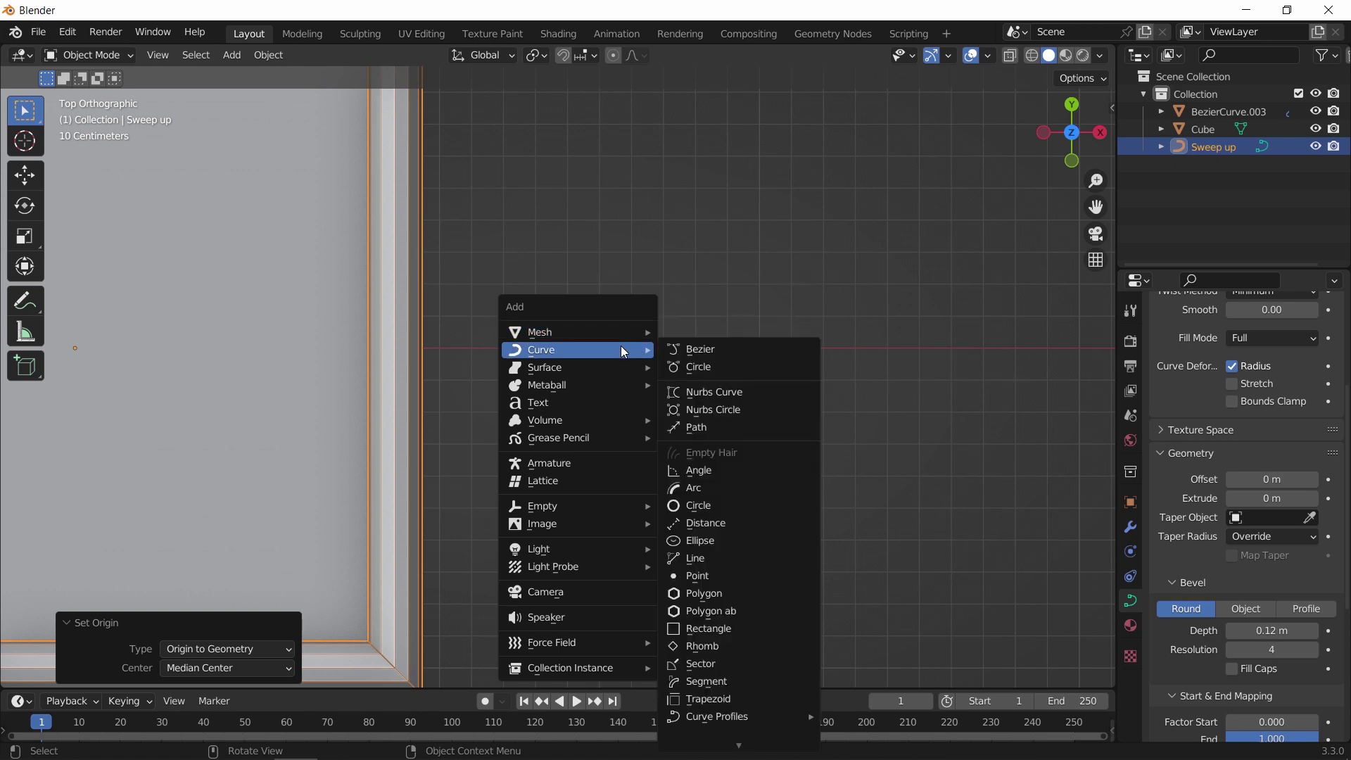
left_click(695, 350)
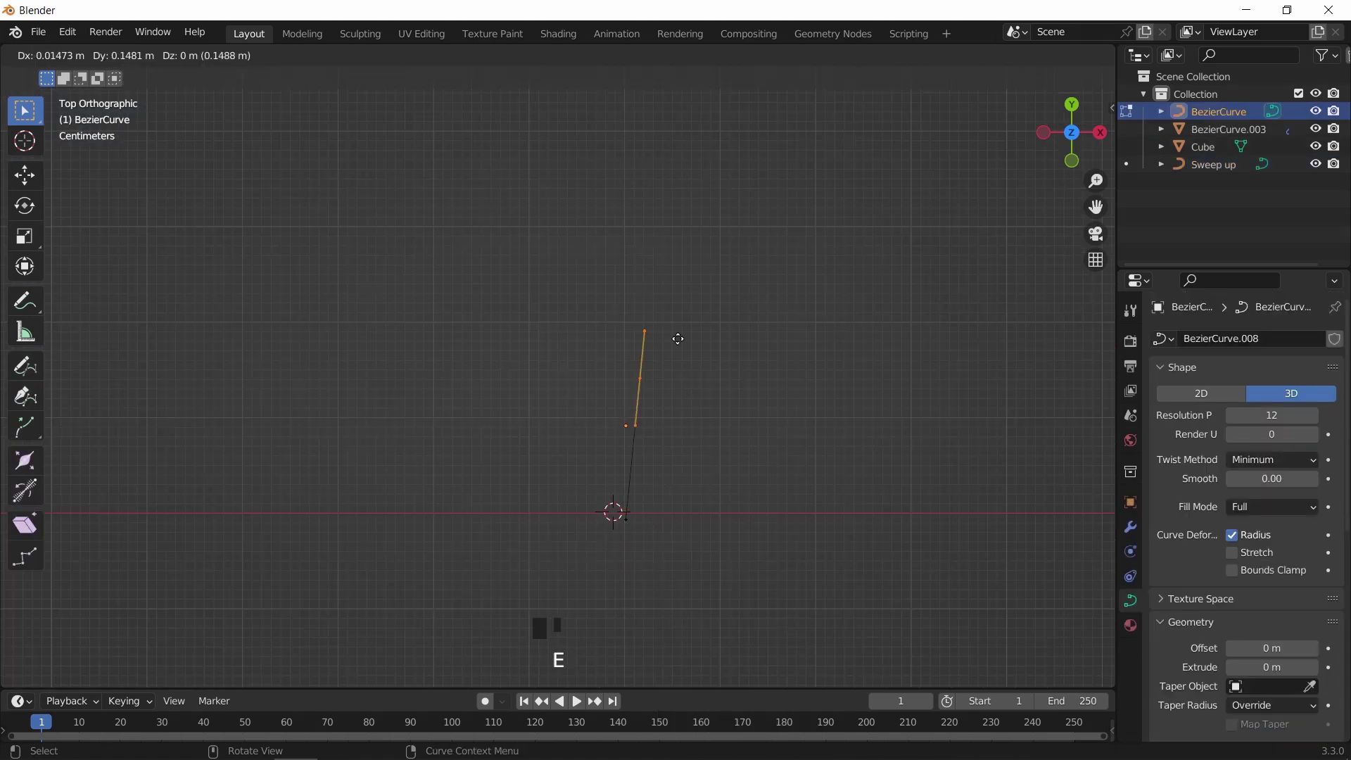
key("e")
key("e")
key("e")
left_click(238, 109)
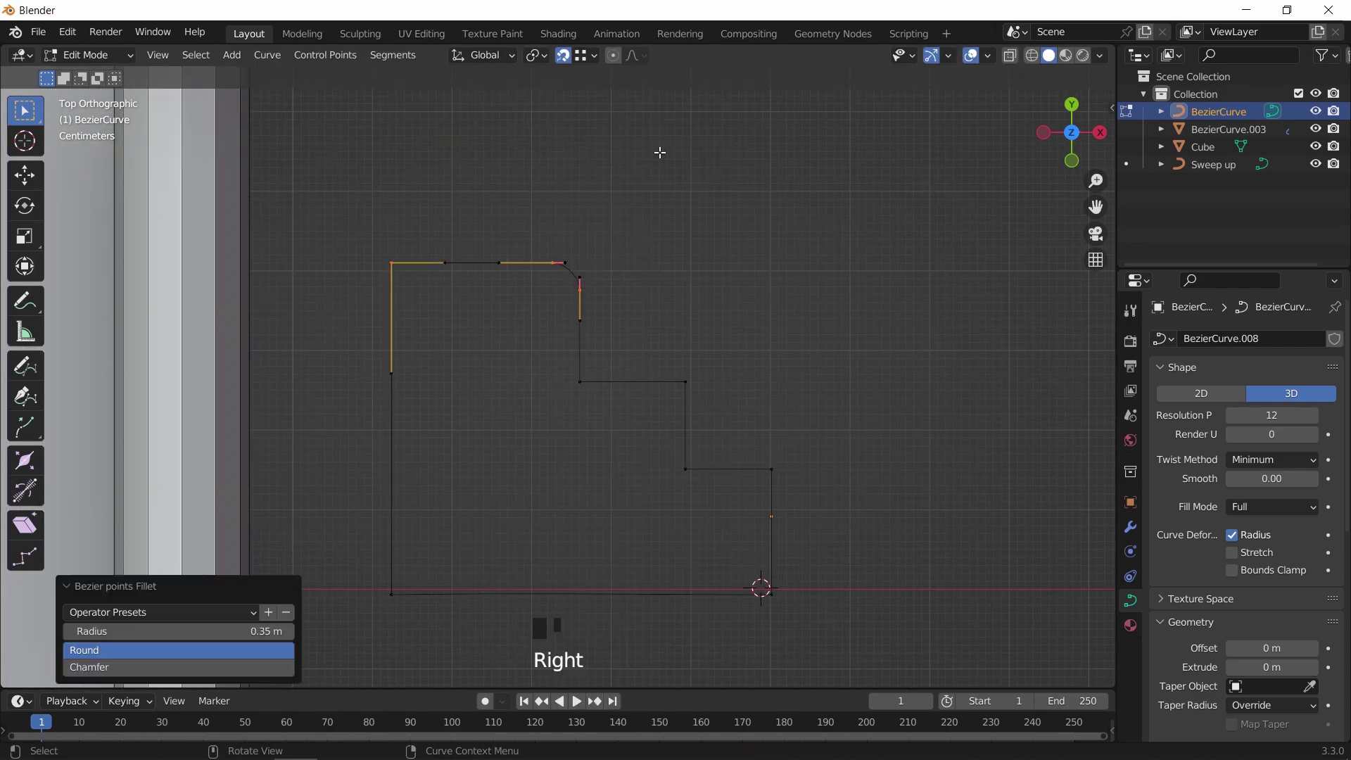
key("Tab")
key("g")
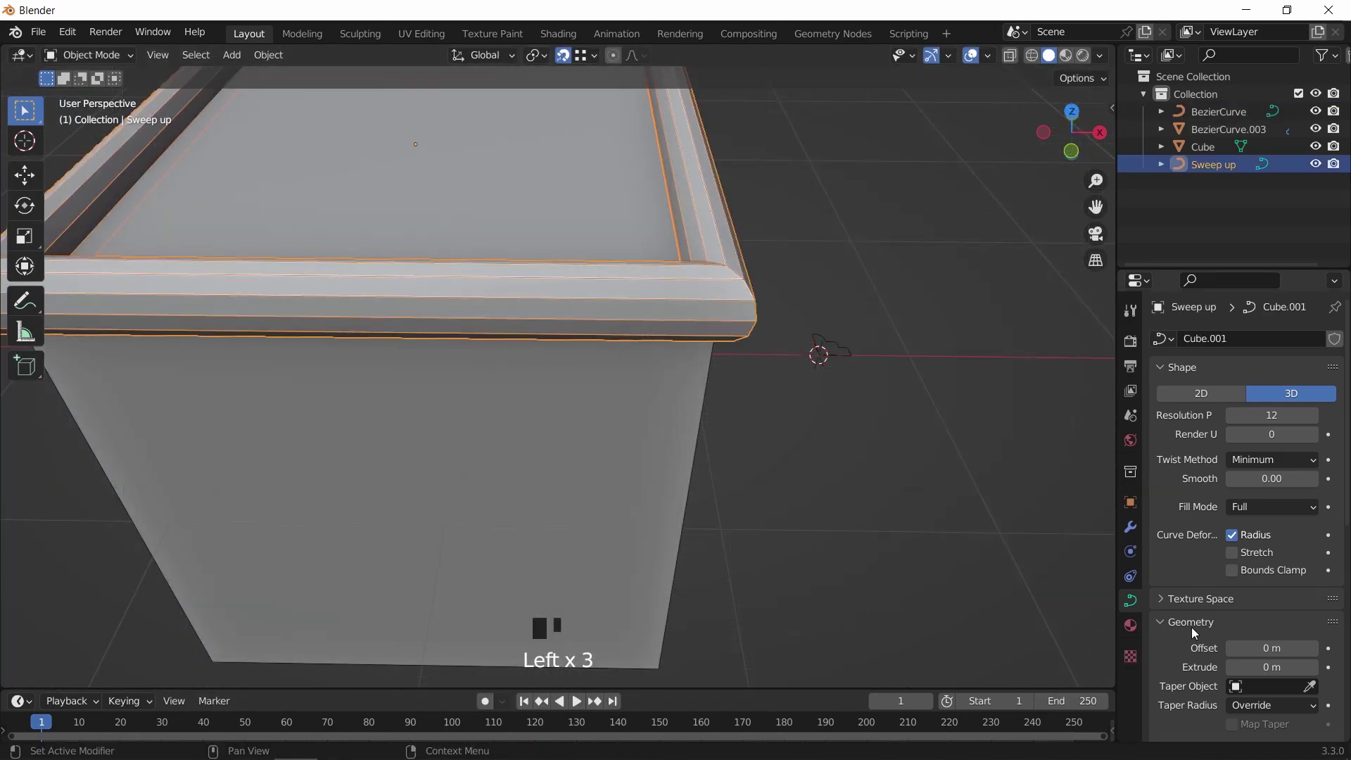
scroll(1196, 624, "down", 6)
Step: Set Sweep up's bevel to Object, picking BezierCurve as the profile
left_click(1246, 609)
left_click(1310, 630)
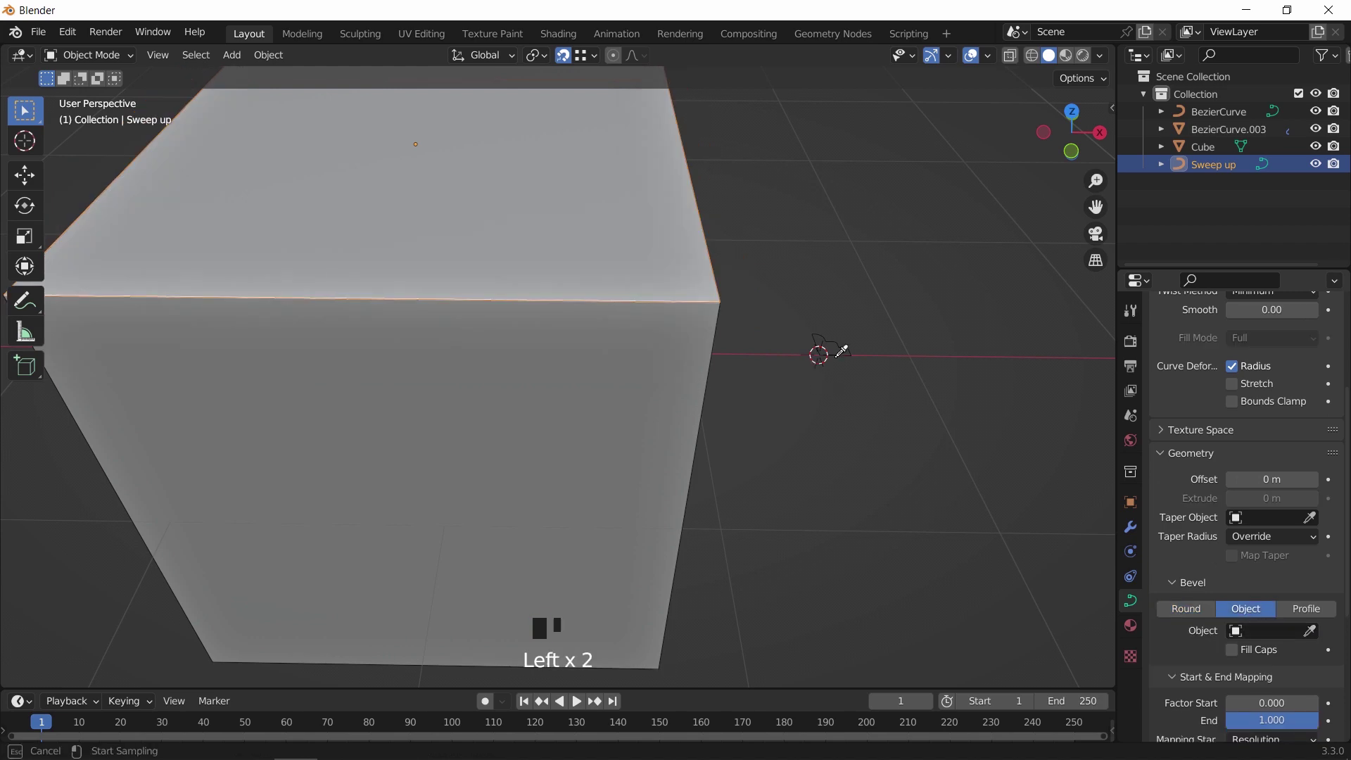
left_click(850, 338)
middle_click_drag(850, 335, 736, 280)
Step: Mirror the moulding along global Z and inspect the box top
left_click(706, 225)
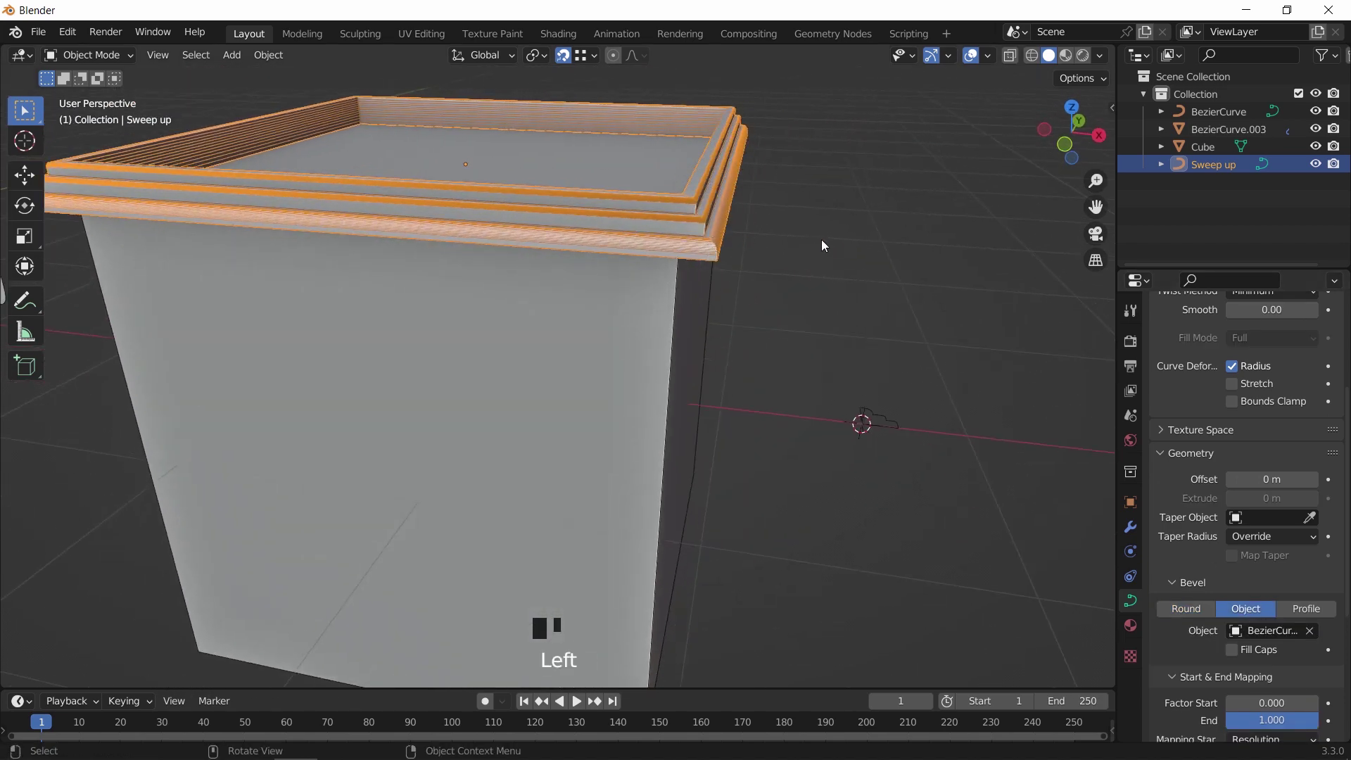
left_click(821, 240)
left_click(705, 197)
left_click(266, 55)
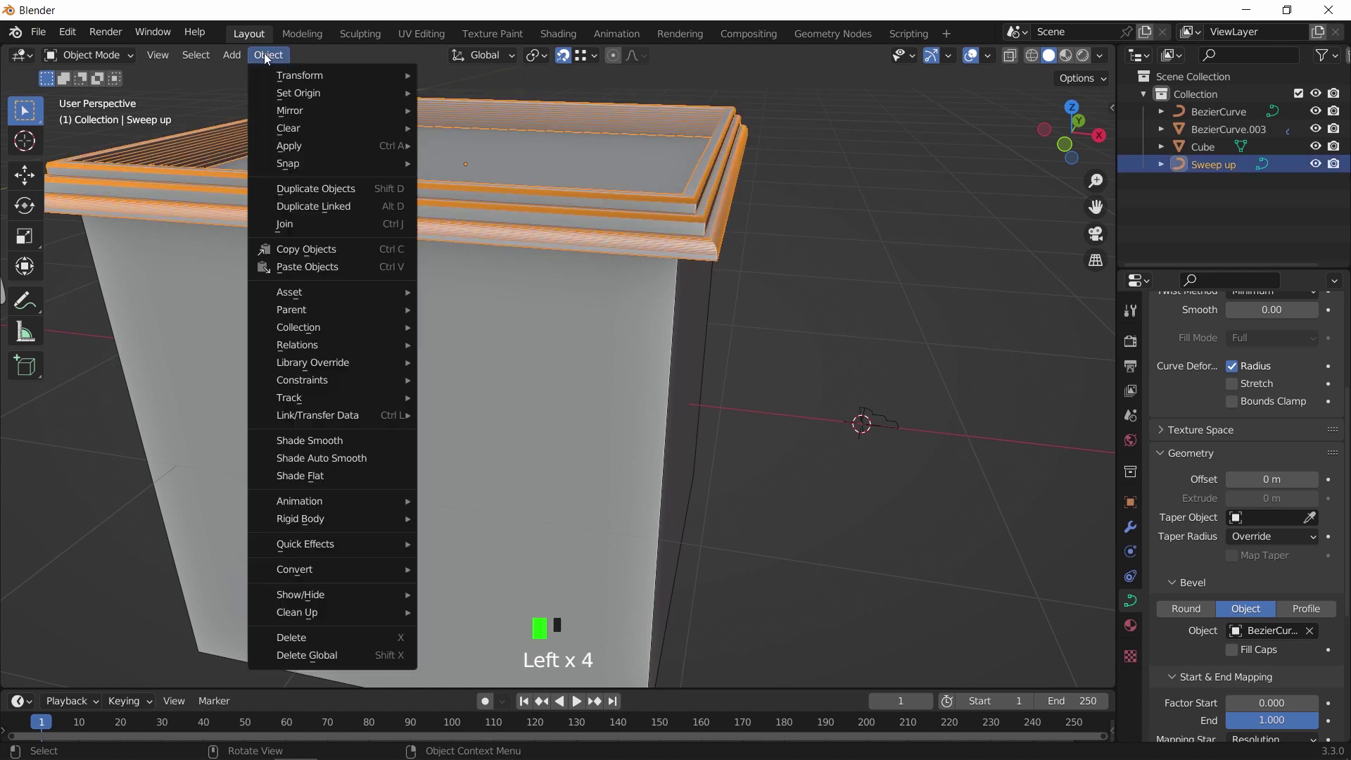
mouse_move(331, 111)
left_click(480, 169)
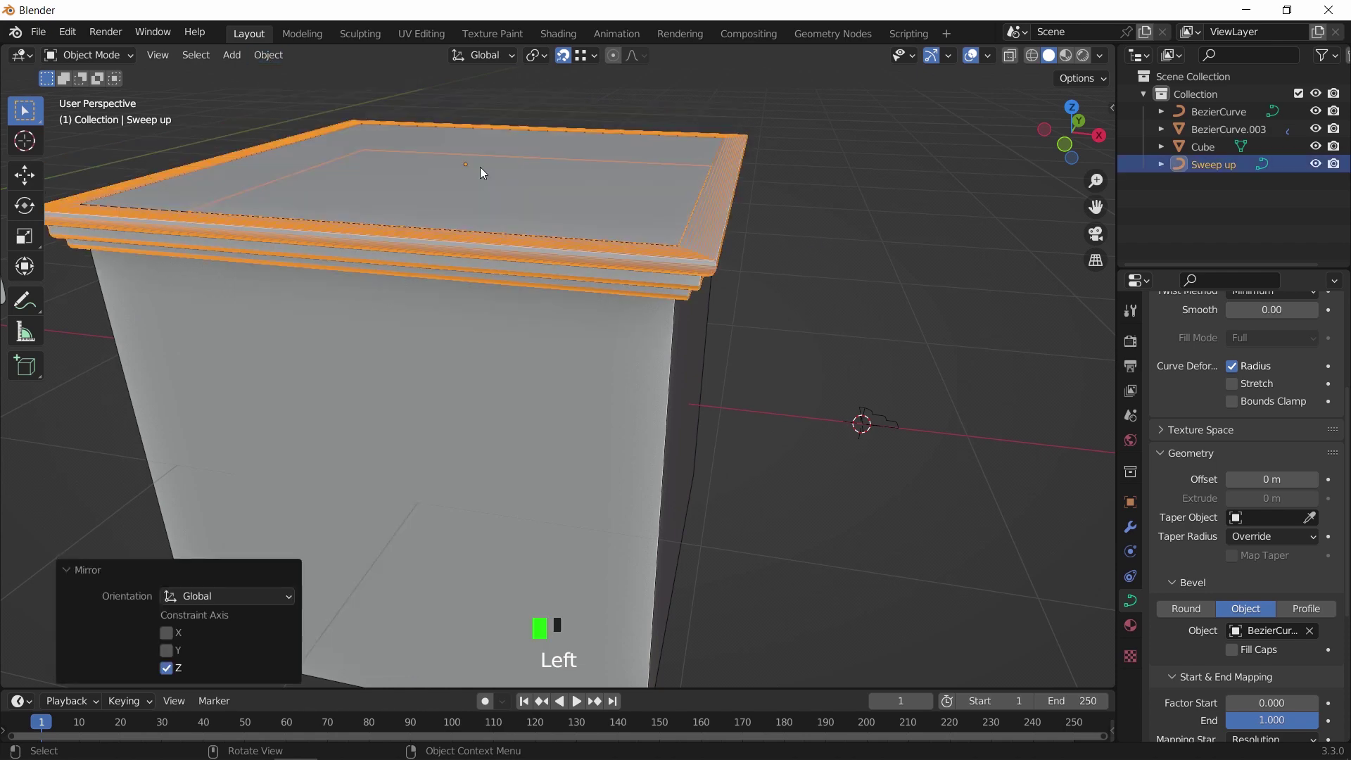
middle_click_drag(830, 319, 762, 315)
left_click(924, 207)
middle_click_drag(925, 210, 736, 410)
scroll(760, 404, "up", 3)
scroll(778, 387, "down", 6)
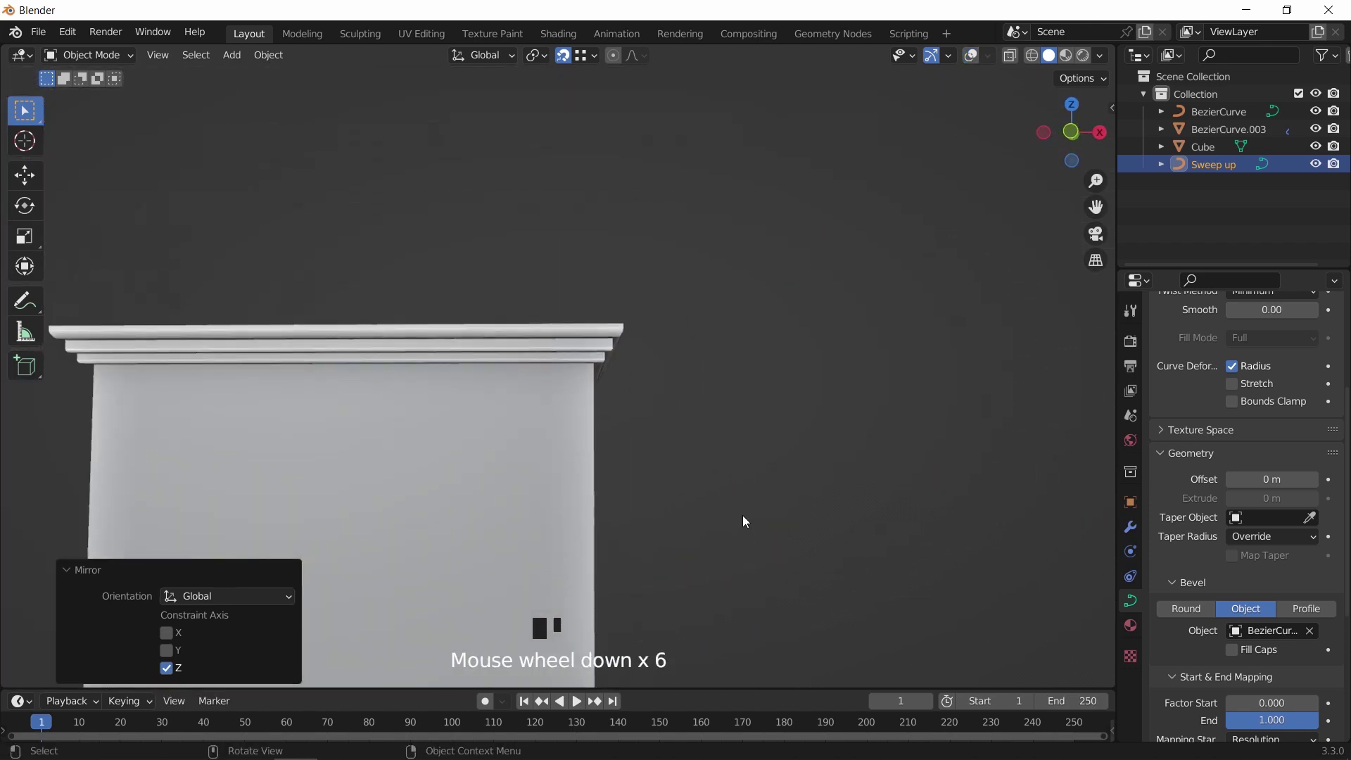
middle_click_drag(741, 517, 774, 401)
Step: Turn the viewport overlays back on and place the 3D cursor on empty ground
left_click(971, 55)
middle_click_drag(914, 211, 828, 381, "shift")
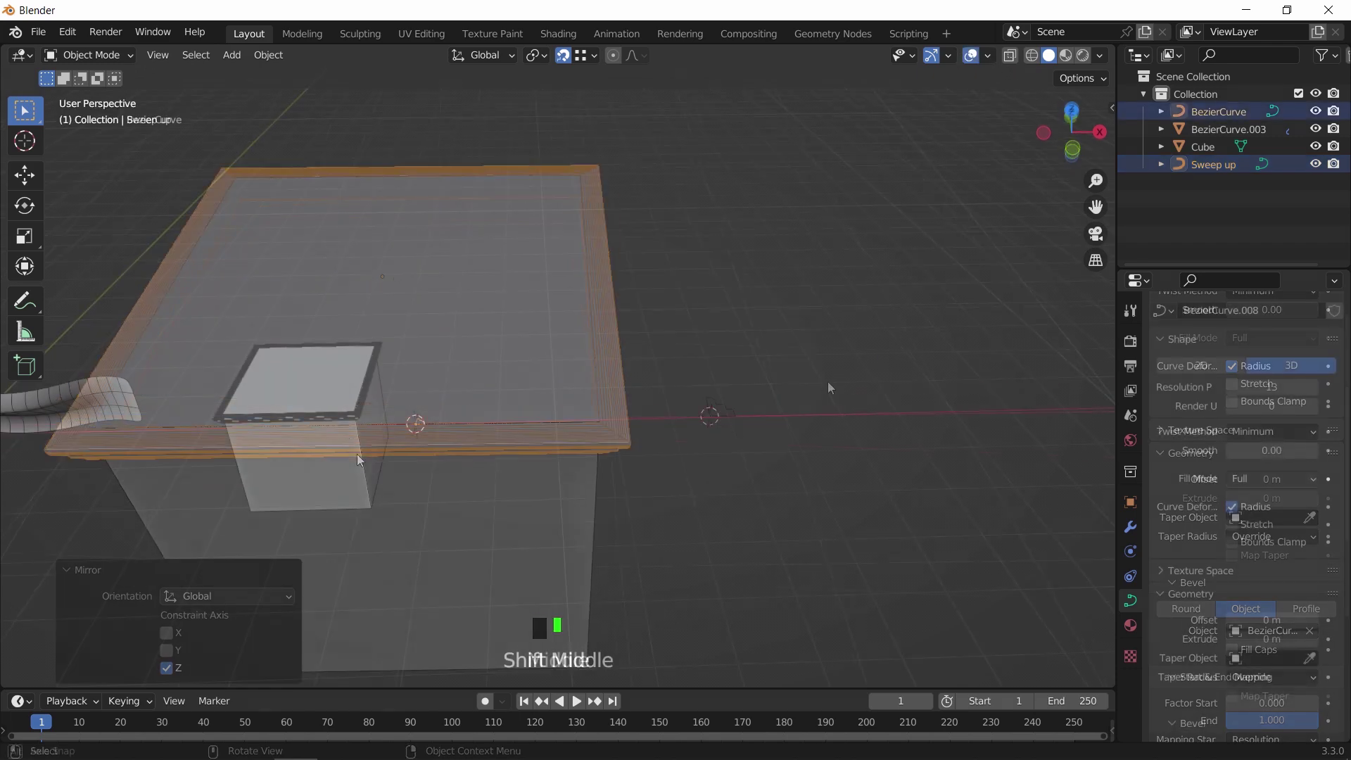
scroll(703, 422, "down", 5)
right_click(779, 411, "shift")
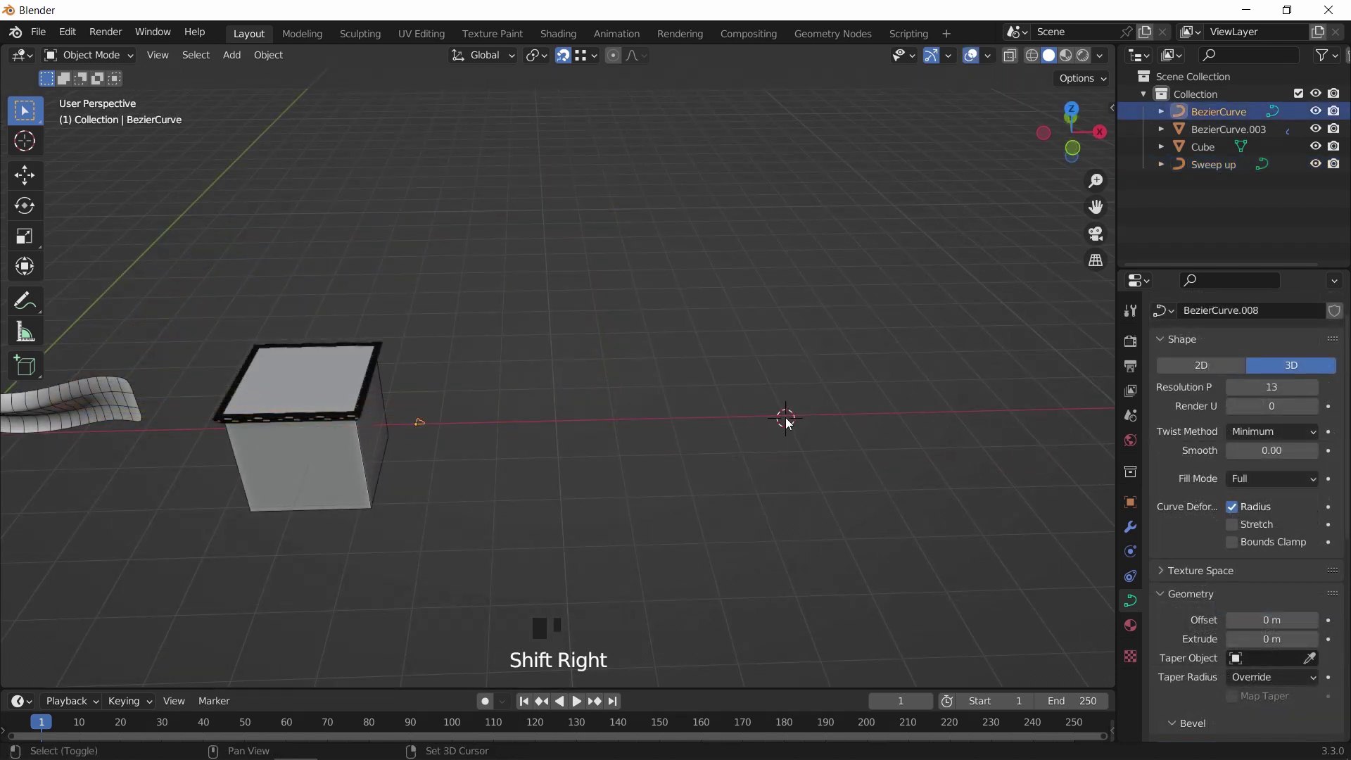
Step: Add a plane at the 3D cursor and scale it up 4.449 times
key("shift+a")
mouse_move(739, 395)
left_click(906, 402)
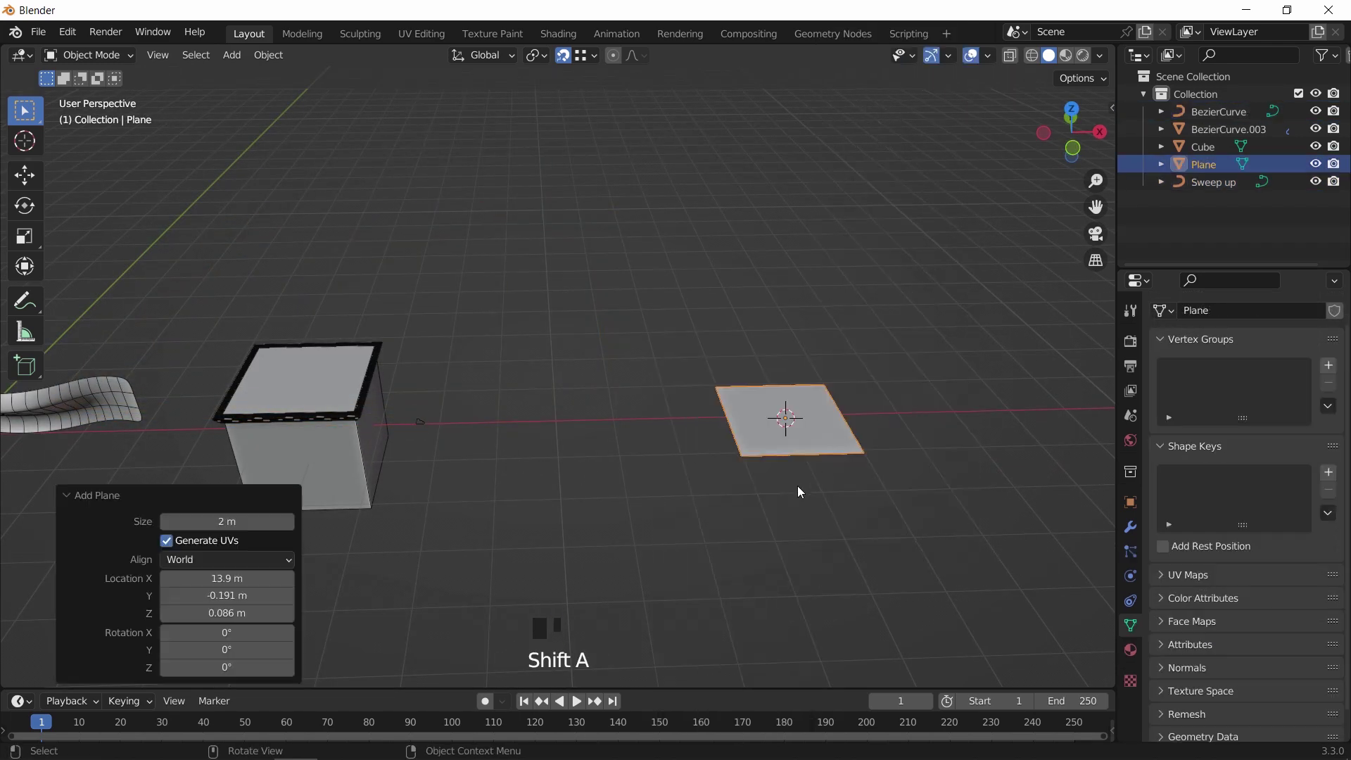
key("s")
left_click(905, 436)
scroll(845, 430, "up", 4)
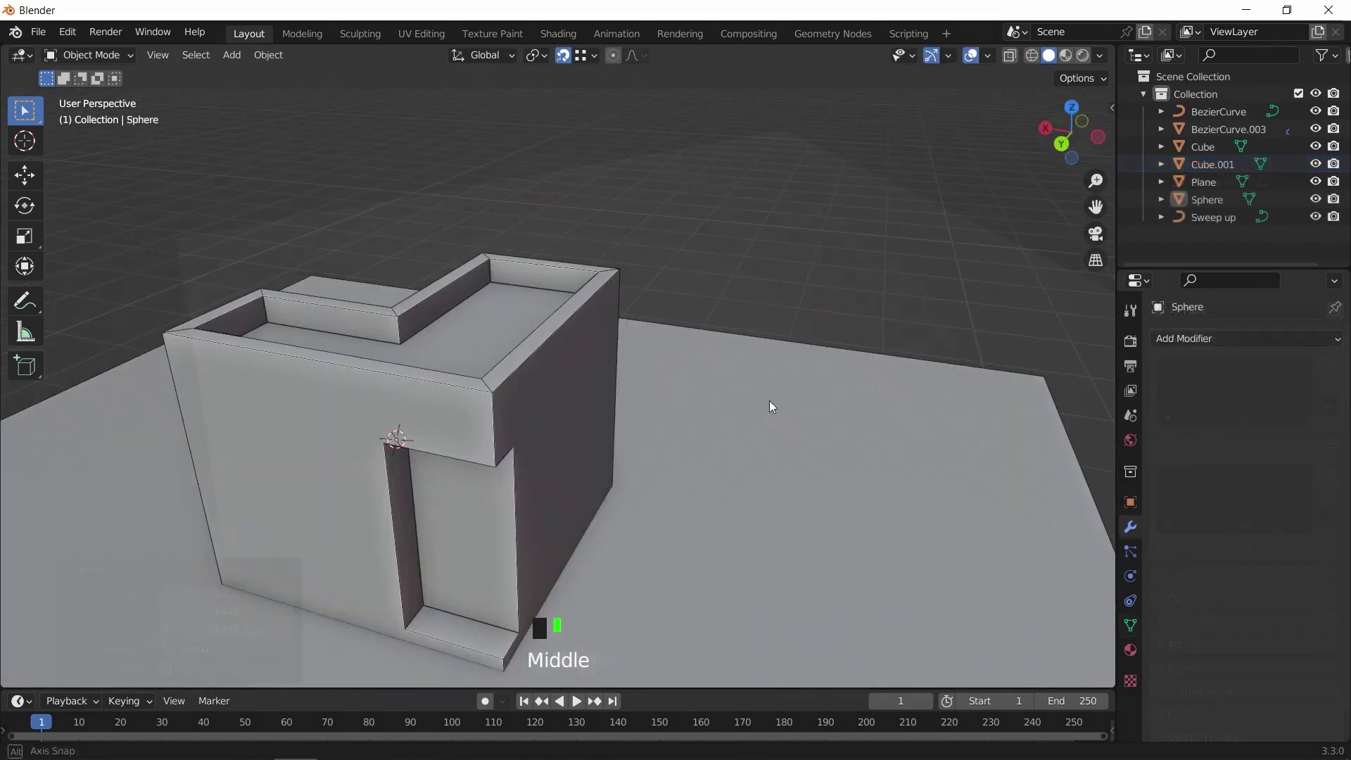
middle_click_drag(769, 405, 584, 340)
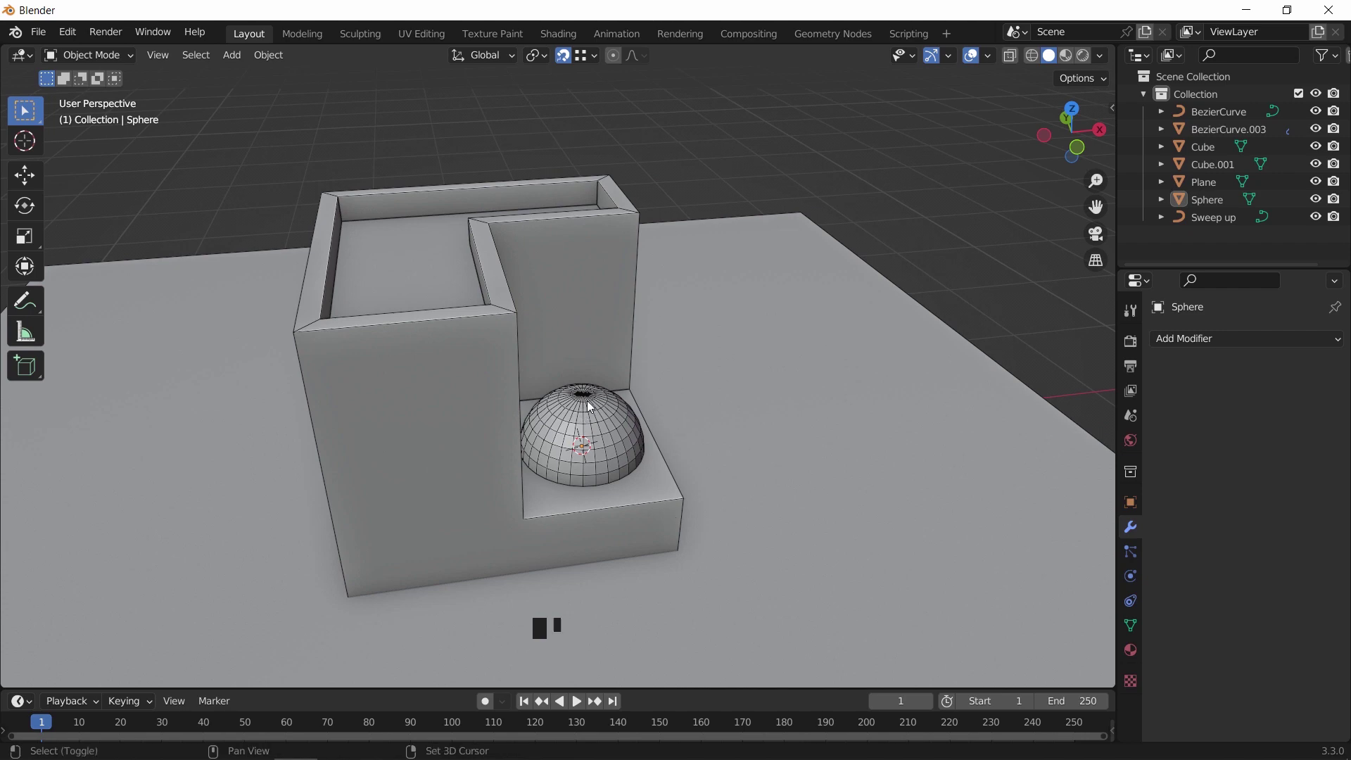
Step: Add a new Bezier curve object to the scene
key("shift+a")
mouse_move(563, 422)
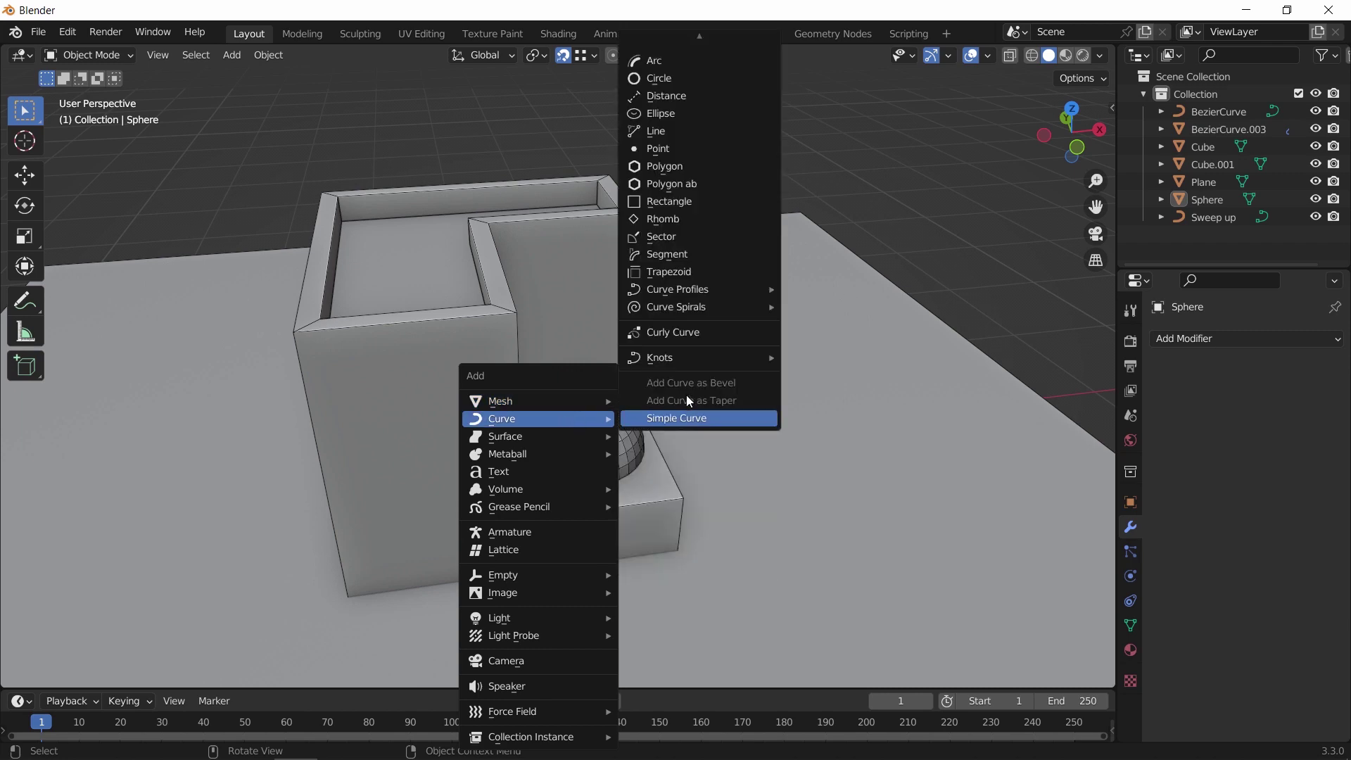
scroll(686, 281, "up", 5)
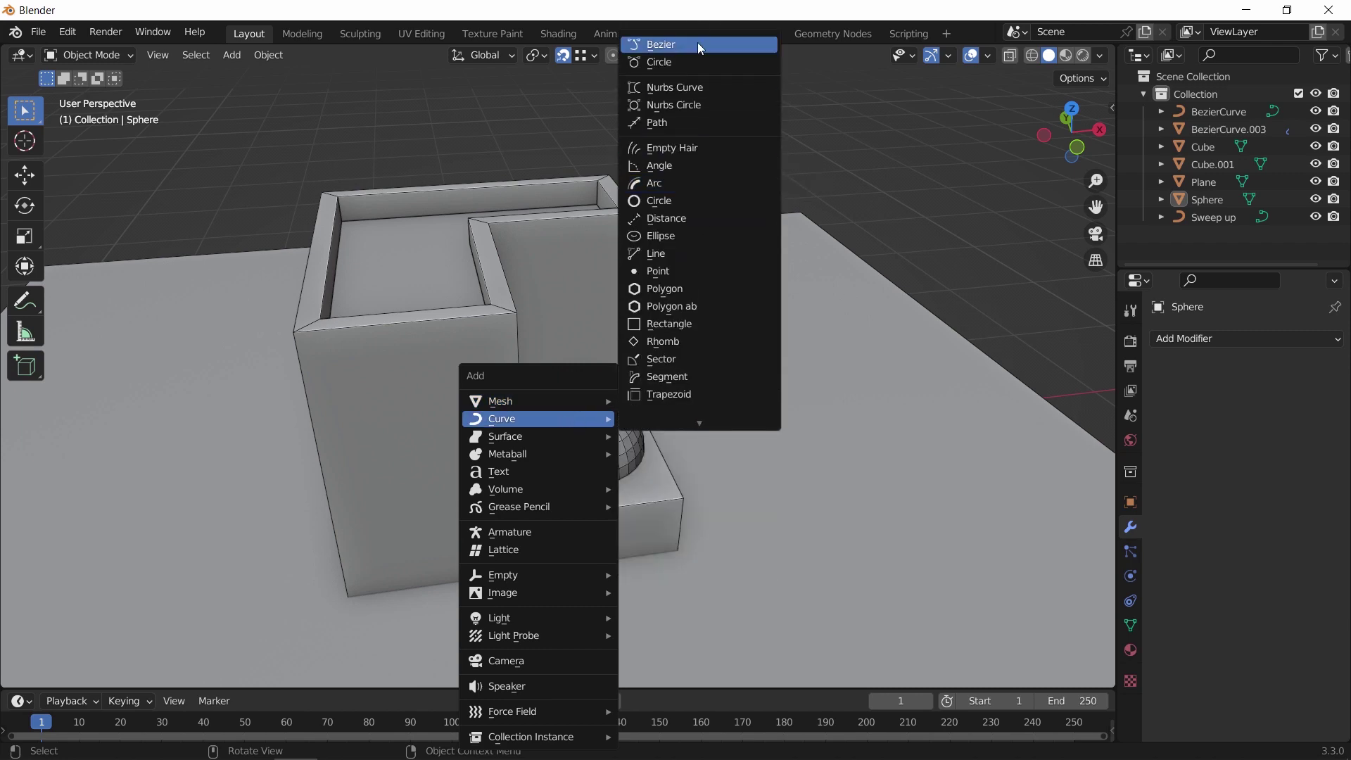
left_click(699, 44)
middle_click_drag(686, 304, 541, 336)
Step: Delete all of the curve's points in Edit Mode and switch to the freehand Draw tool
key("Tab")
key("x")
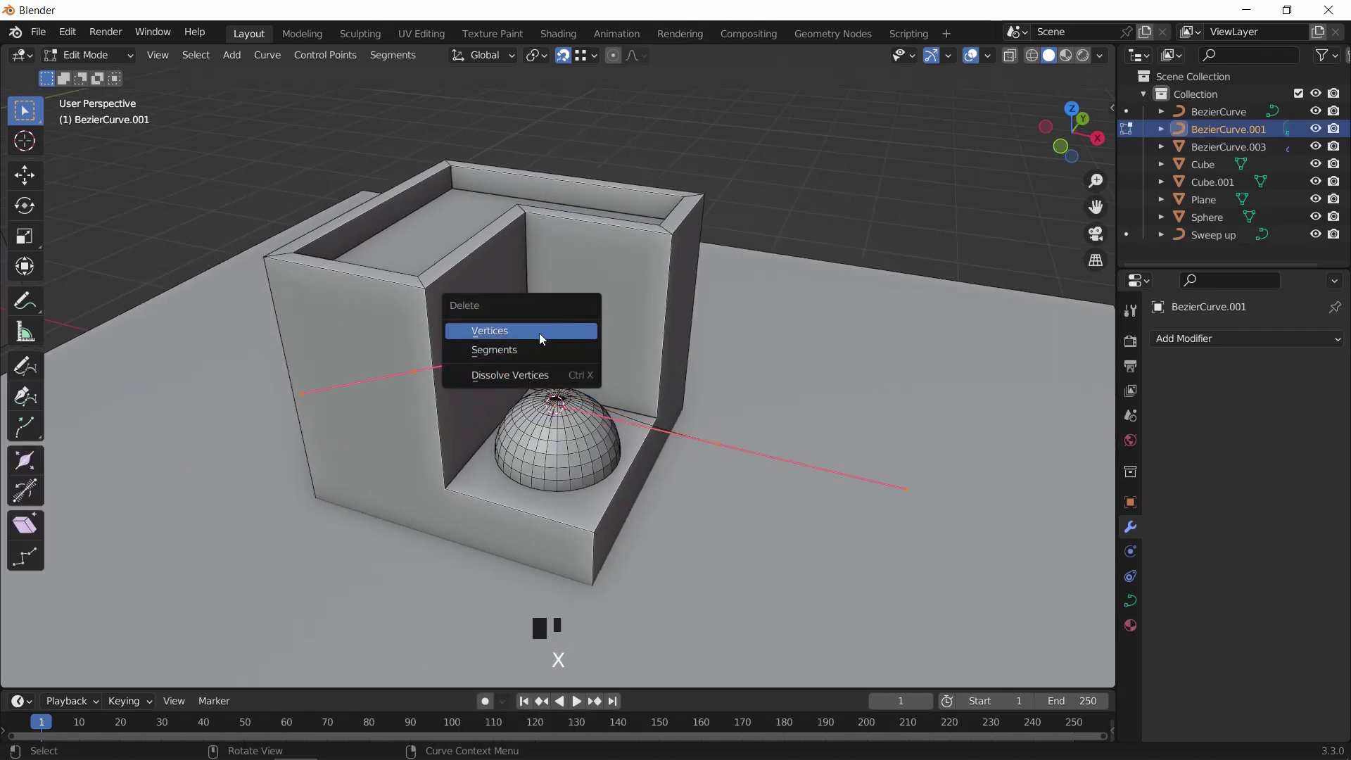
left_click(539, 333)
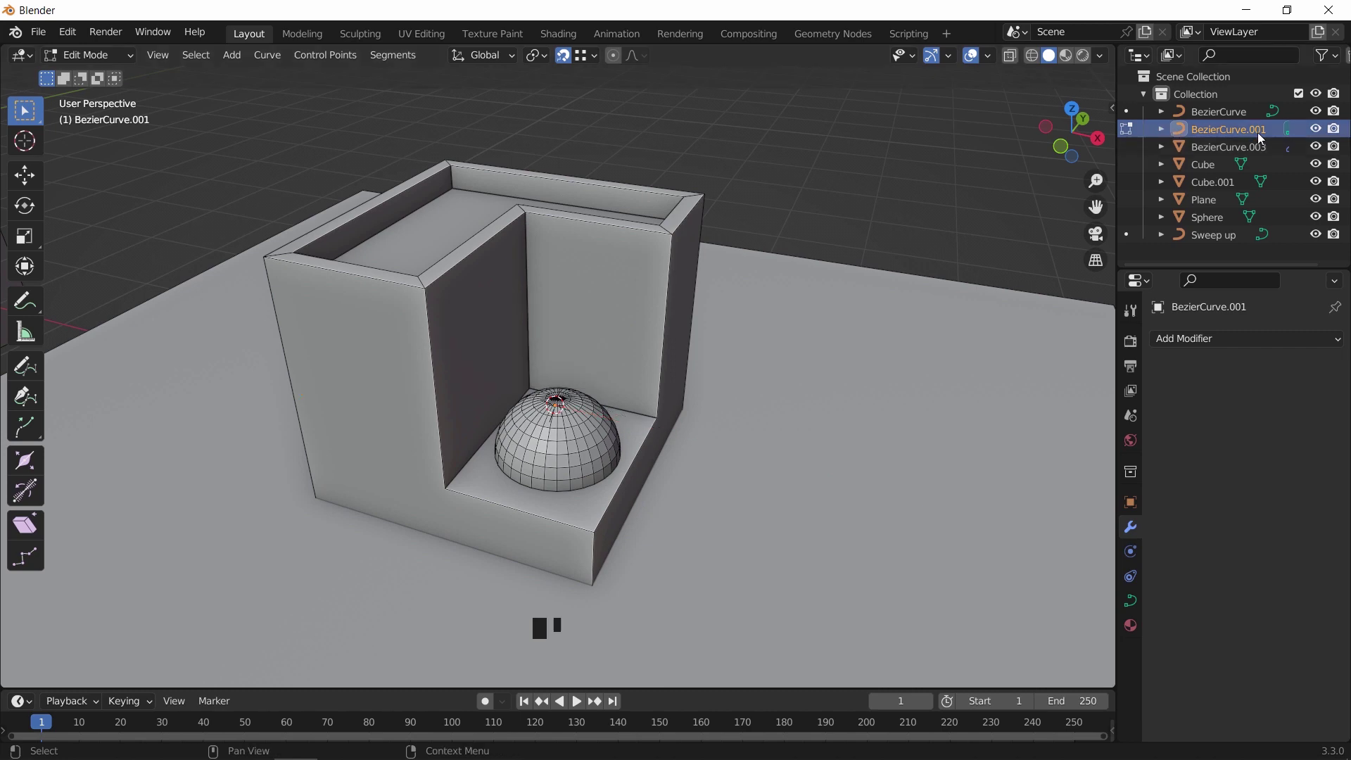
left_click(25, 366)
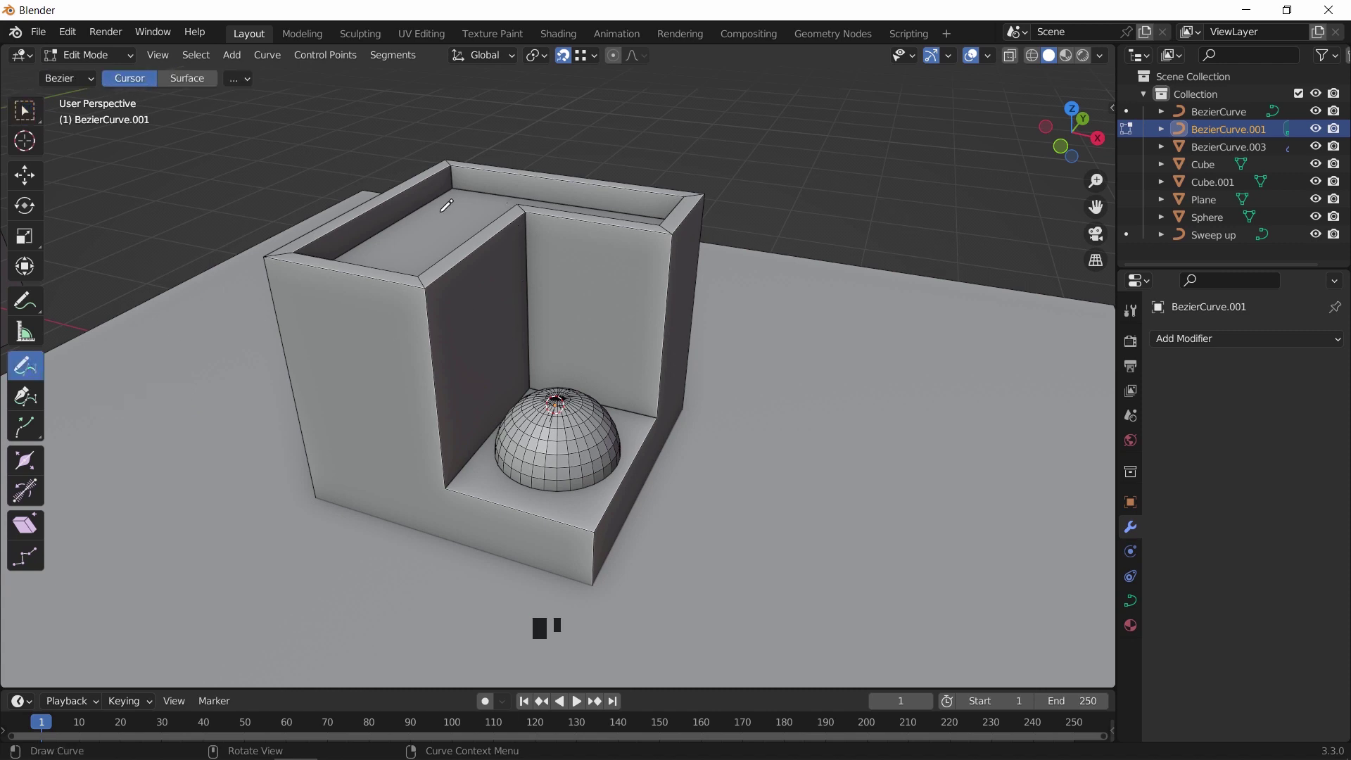
Step: Undo a trial stroke across the block and set curve drawing depth to Surface
left_click_drag(684, 517, 703, 521)
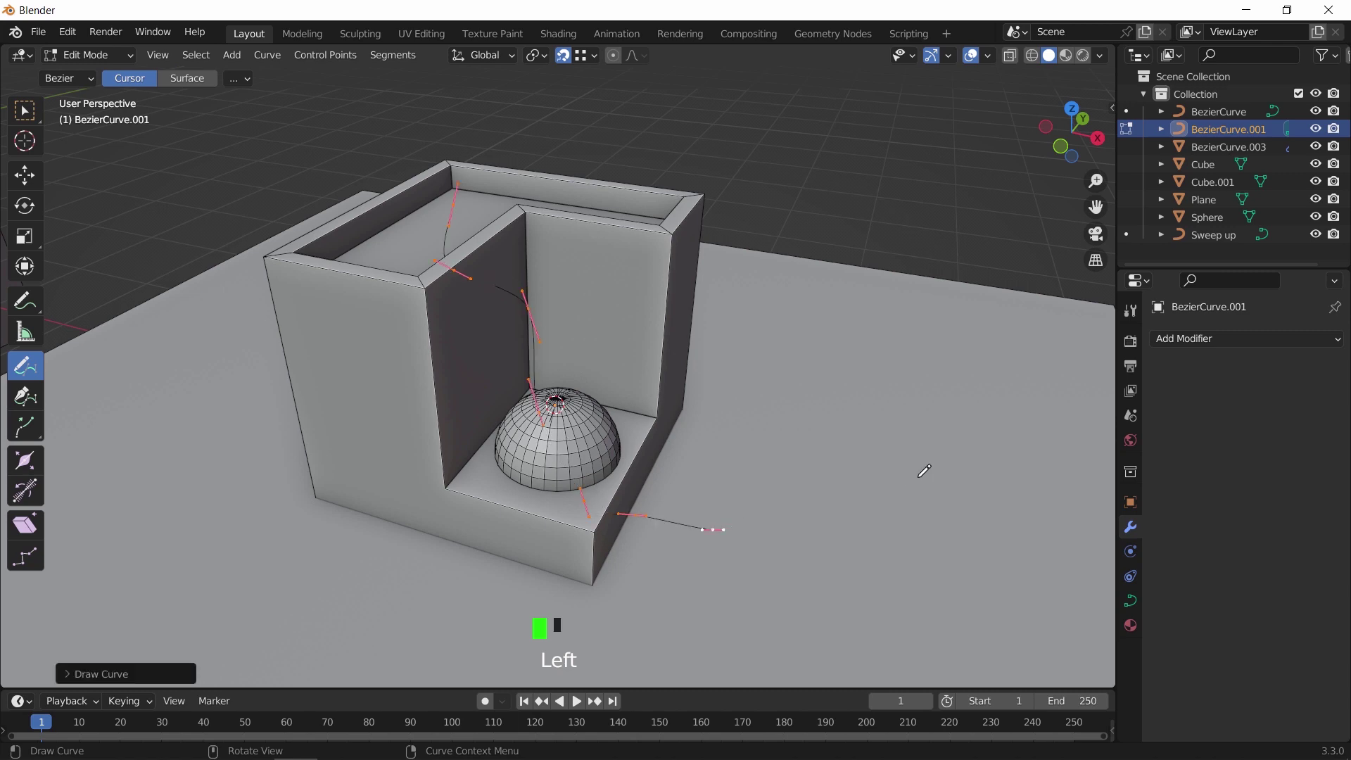
mouse_move(922, 468)
middle_mouse_down()
mouse_move(601, 394)
mouse_move(855, 429)
middle_mouse_up()
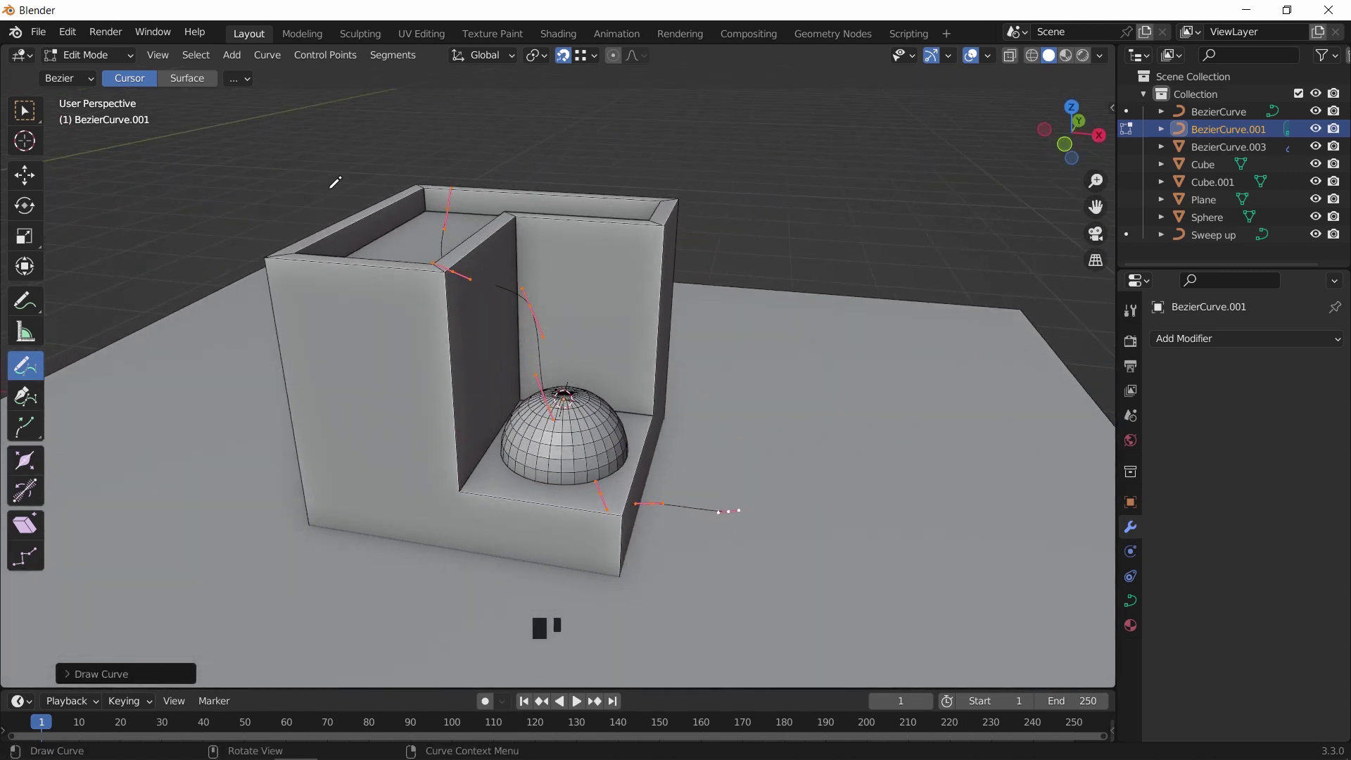
key("ctrl+z")
left_click(204, 83)
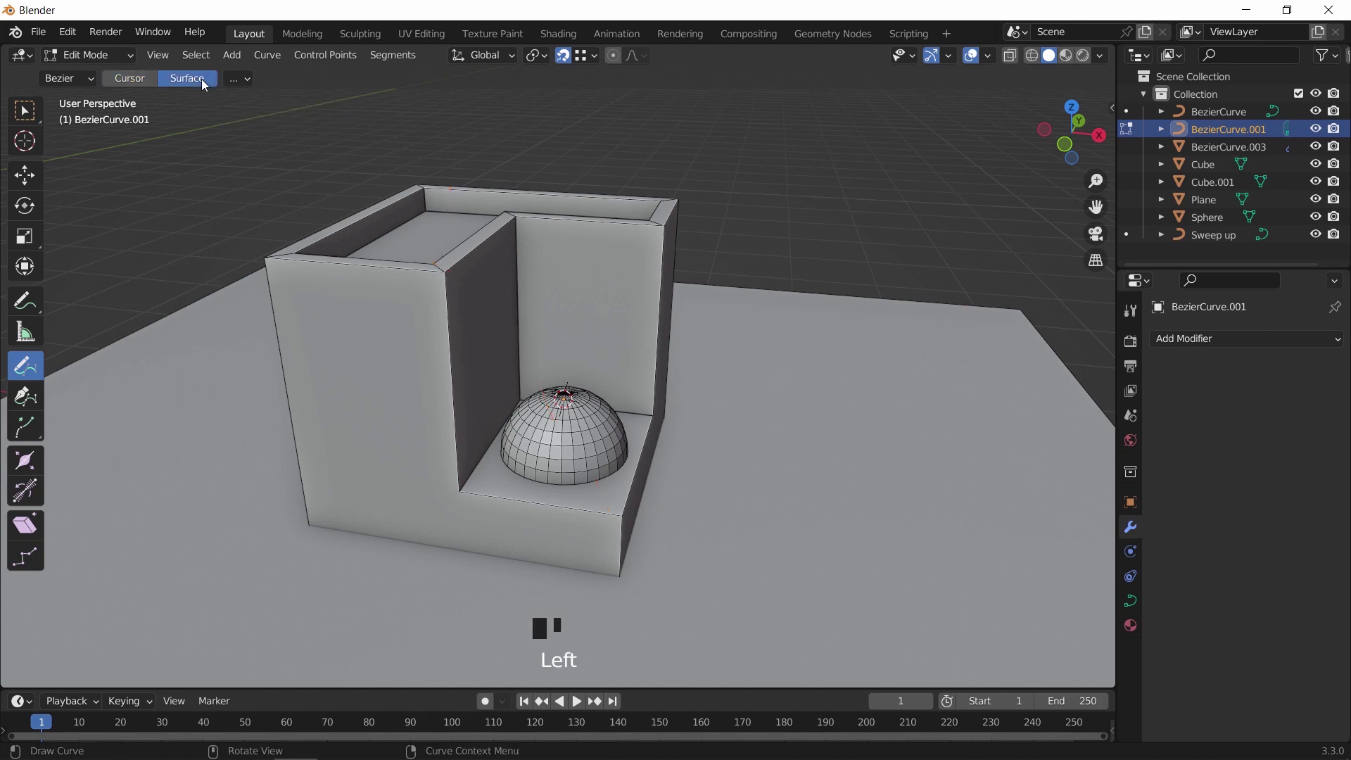
Step: Draw wire curves over the box's top edge, down its wall to the sphere, and along the floor
left_click_drag(443, 203, 429, 206)
left_click_drag(511, 242, 530, 391)
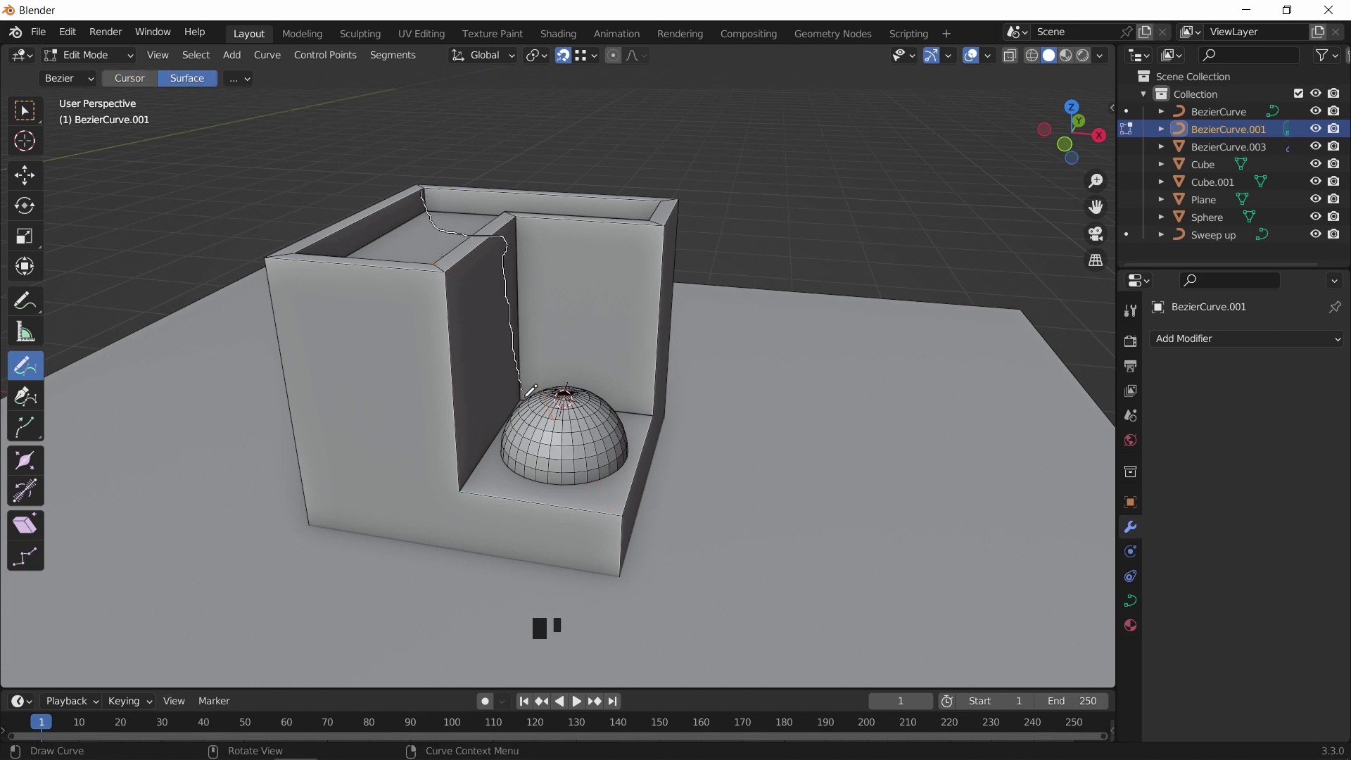
left_click_drag(732, 500, 735, 501)
middle_click_drag(803, 407, 623, 644)
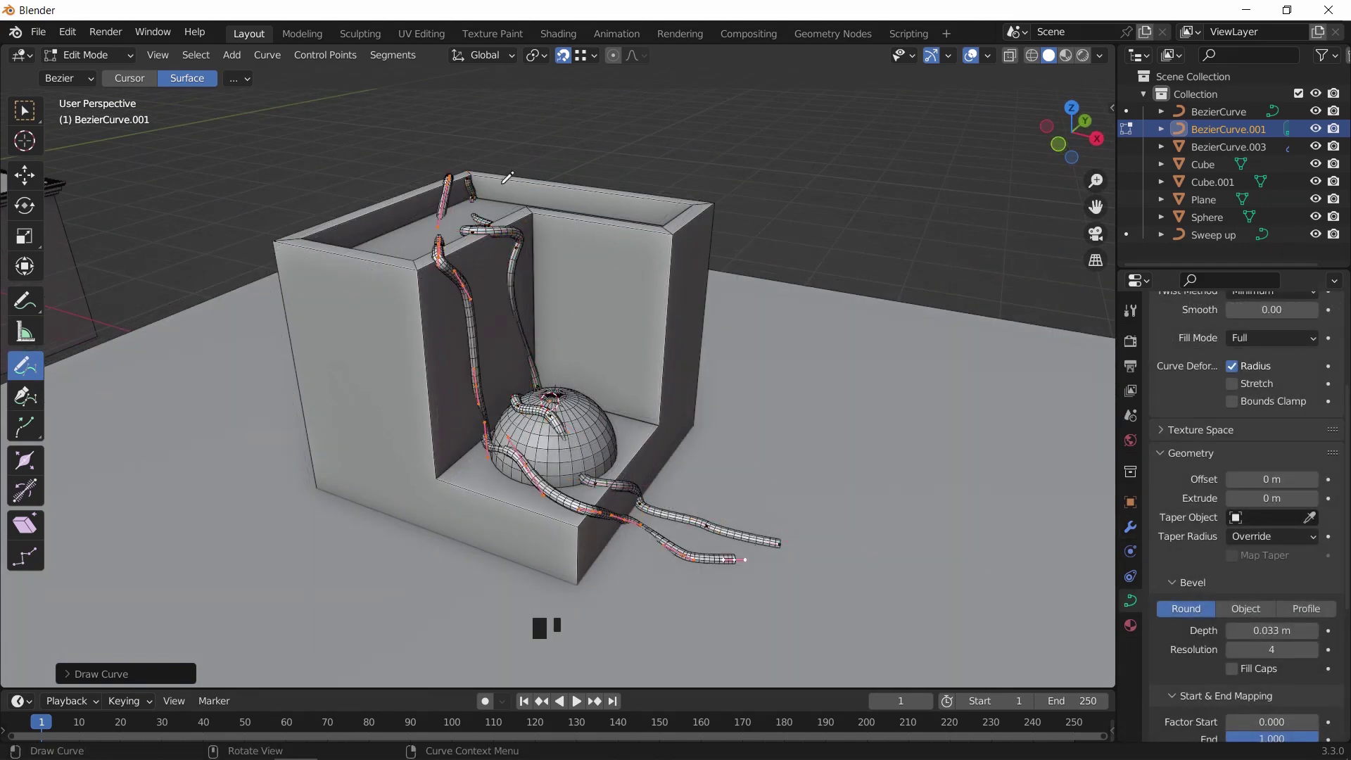
middle_click_drag(507, 175, 563, 168, "shift")
left_click_drag(584, 130, 330, 611)
middle_click_drag(331, 611, 771, 174)
scroll(772, 174, "down", 2)
Step: From Top view, sketch the letters ATROCK on the floor plane
key("KP_7")
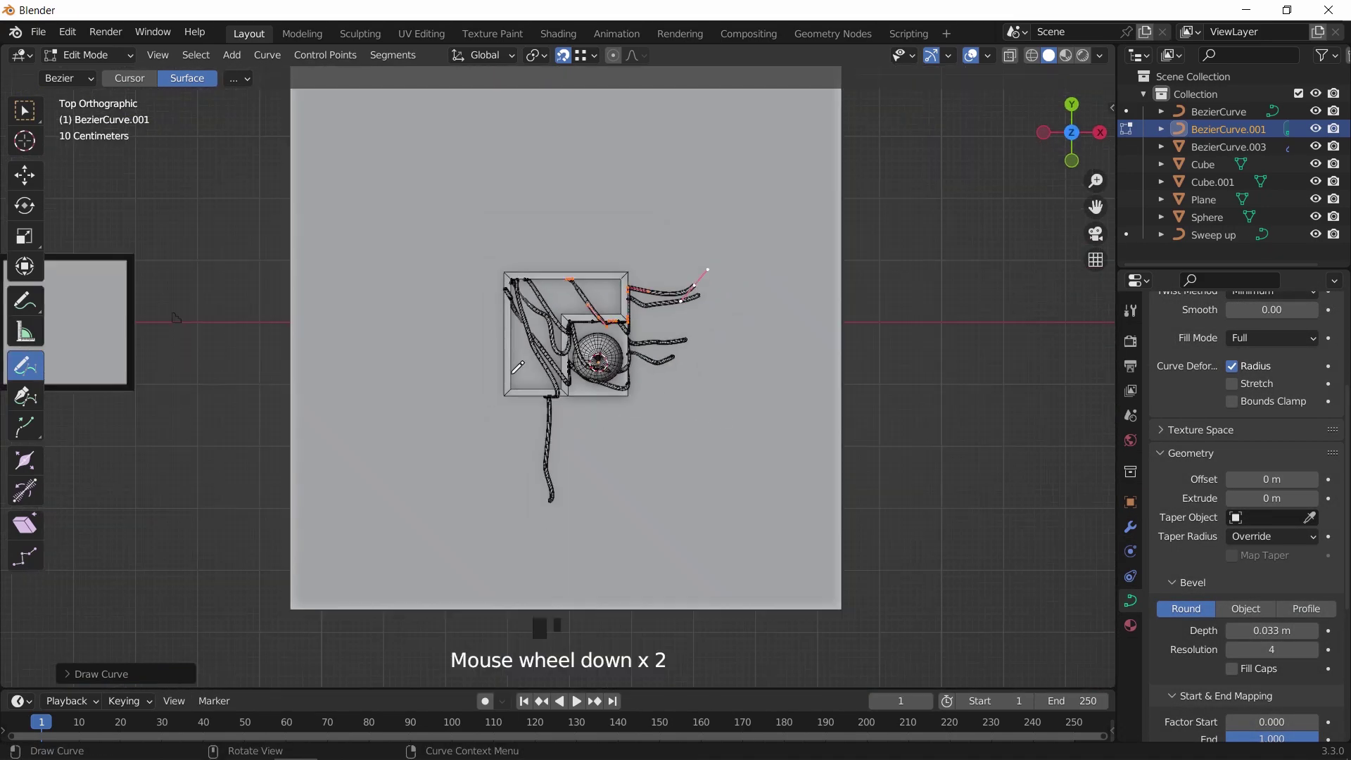
scroll(493, 282, "up", 2)
left_click_drag(398, 385, 524, 391)
left_click_drag(415, 306, 478, 301)
left_click_drag(442, 166, 750, 166)
left_click_drag(561, 157, 614, 405)
mouse_move(696, 417)
left_mouse_down()
mouse_move(739, 308)
mouse_move(824, 415)
left_mouse_up()
left_click_drag(877, 296, 914, 317)
left_click_drag(993, 287, 1031, 361)
middle_click_drag(601, 296, 579, 236, "shift")
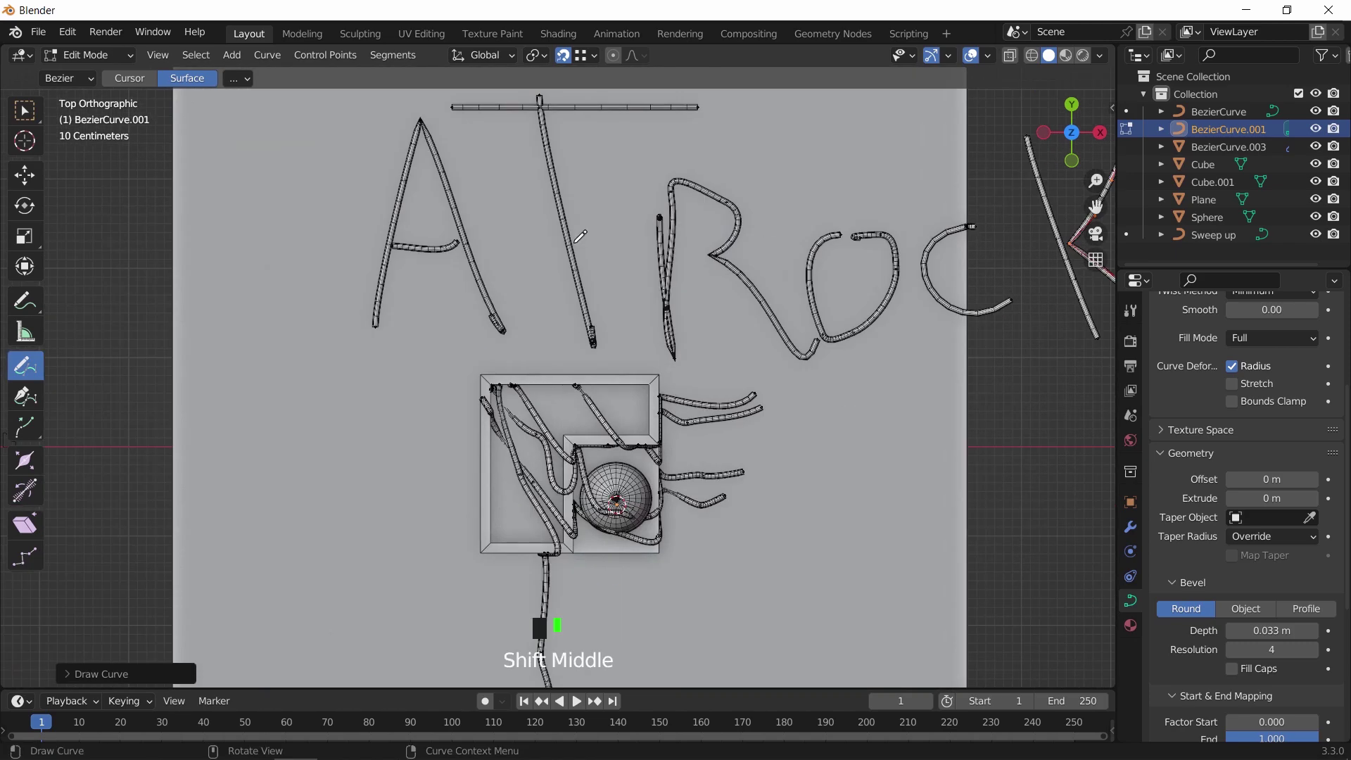
Step: Return to Top view and stop drawing by switching back to the Select tool
middle_click_drag(692, 292, 774, 387)
key("KP_7")
scroll(824, 458, "down", 5)
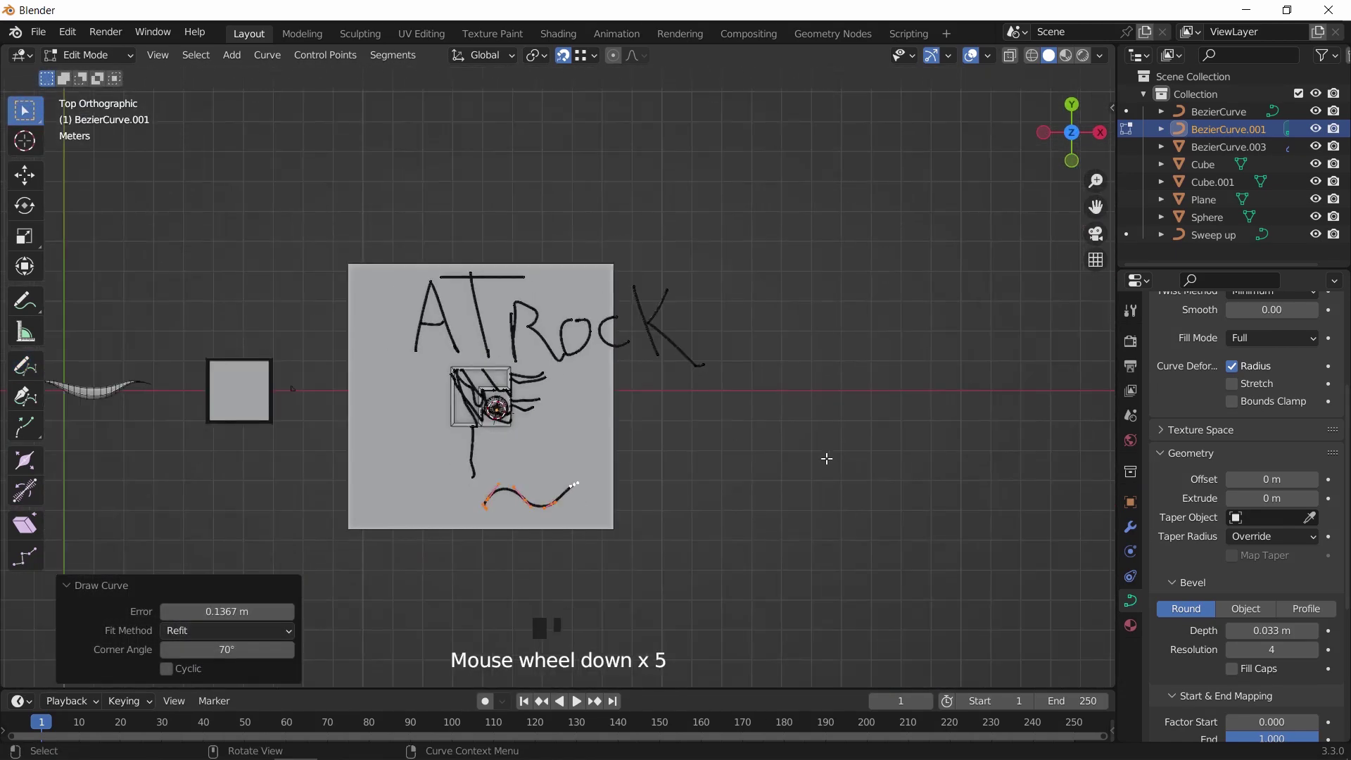
key("w")
middle_click_drag(823, 458, 486, 365, "shift")
Step: Add a NURBS path at the 3D cursor and enter its Edit Mode
scroll(679, 338, "up", 3)
key("Tab")
key("shift+a")
left_click(704, 417)
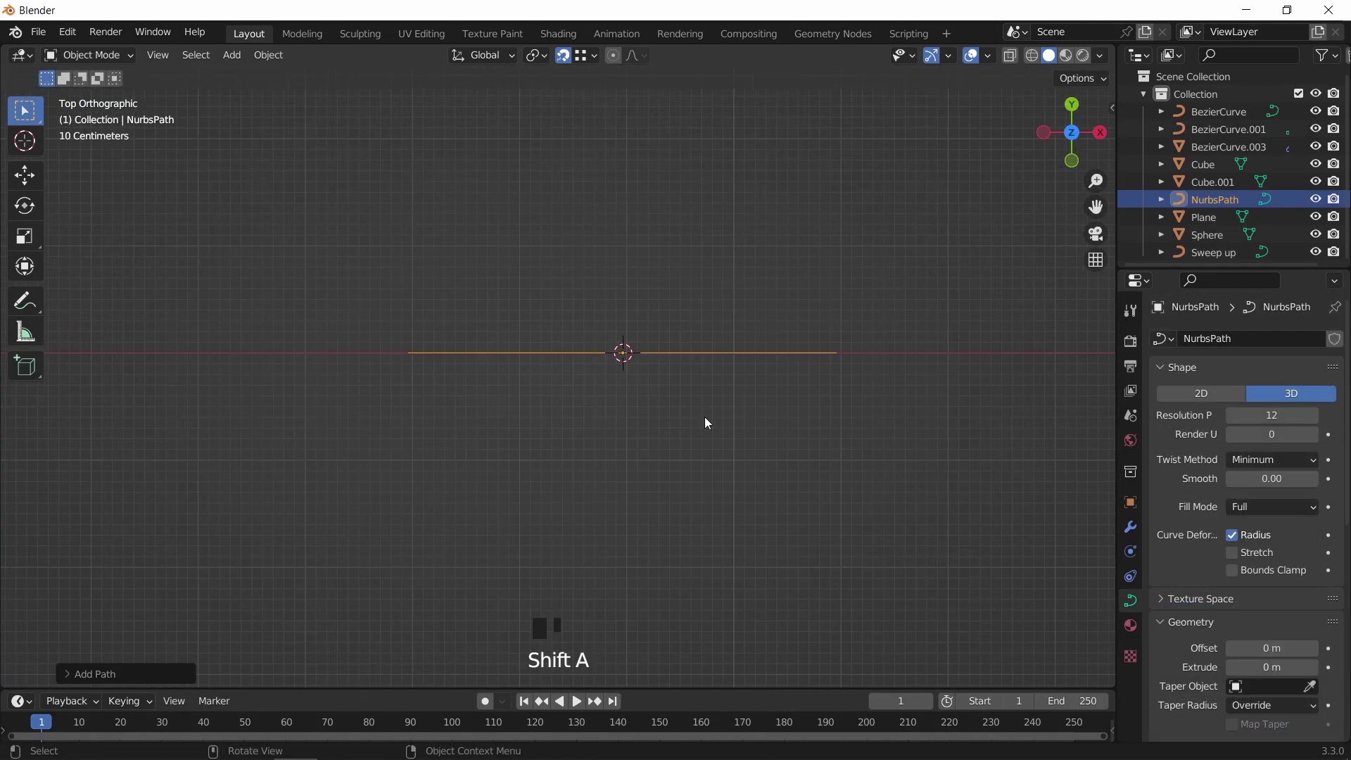
key("Tab")
left_click(658, 457)
Step: Extrude the path's end point twice downward to make a bent path
key("g")
right_click(739, 452)
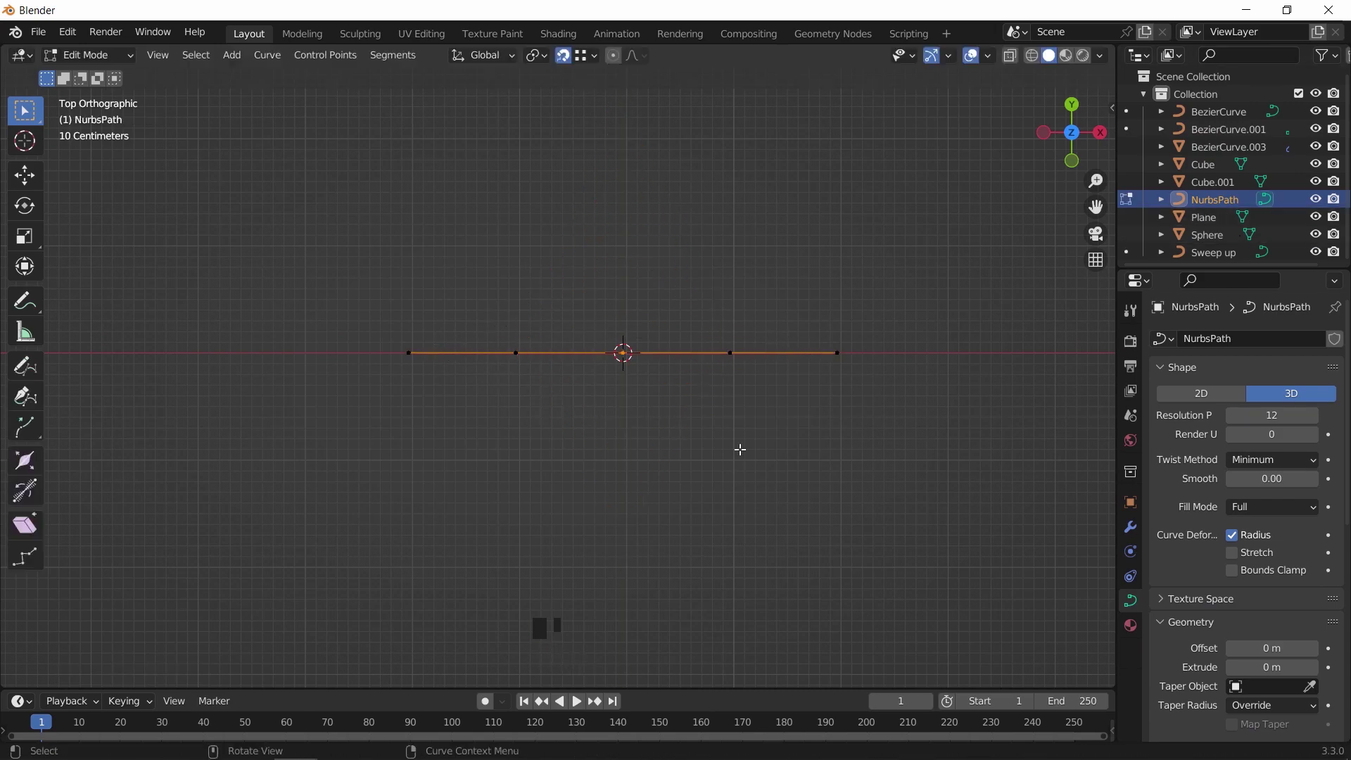
middle_click_drag(738, 452, 775, 311, "shift")
scroll(775, 310, "down", 1)
key("e")
left_click(800, 392)
key("e")
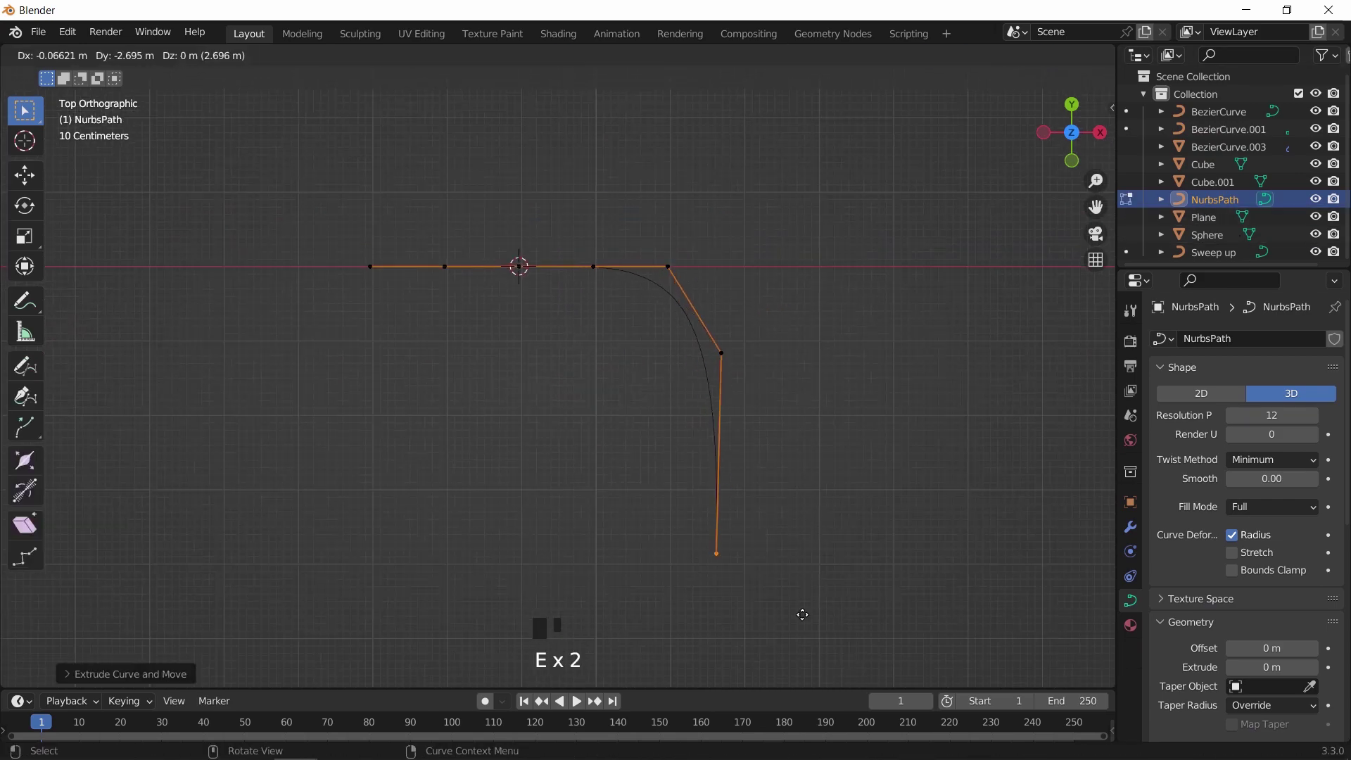
left_click(802, 618)
key("Tab")
middle_click_drag(726, 419, 731, 363)
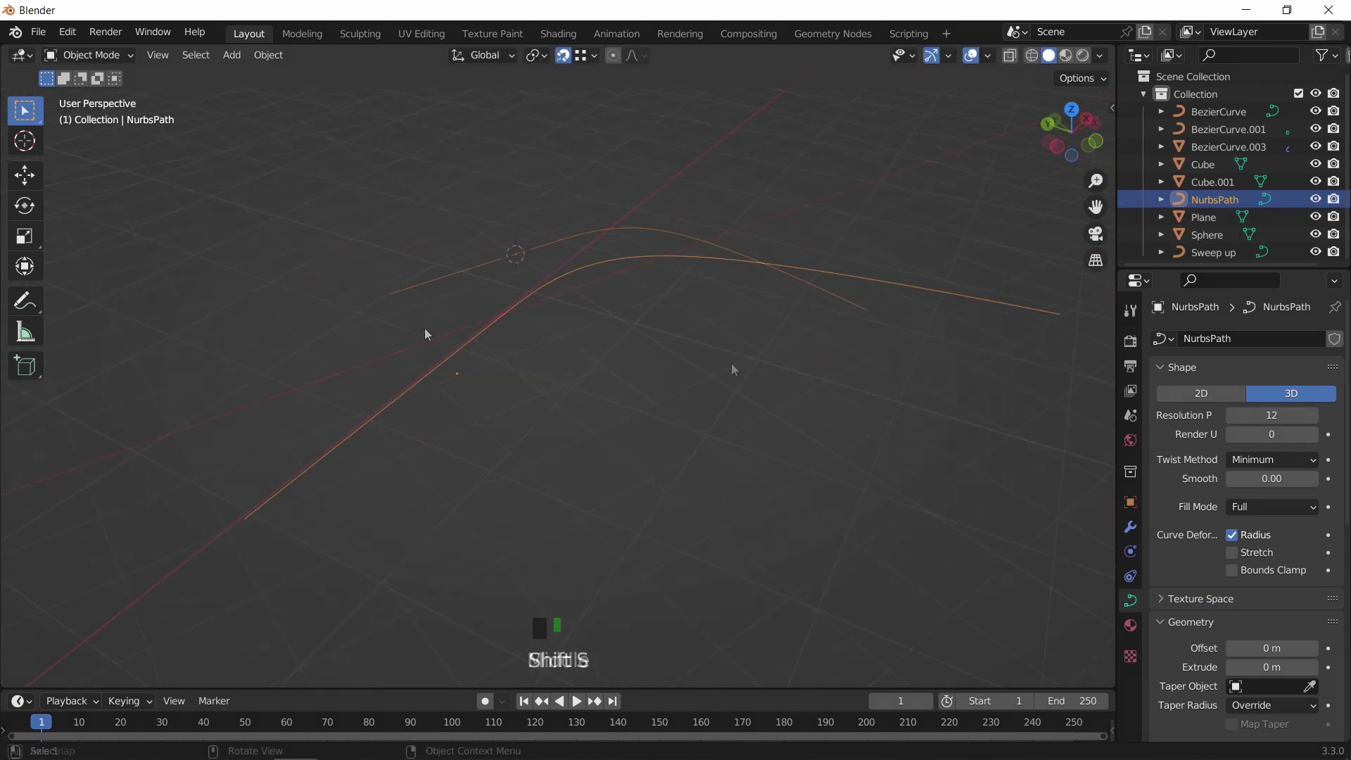
Step: Select all path points and enable curve Normals in the viewport overlays
key("Tab")
key("a")
left_click(987, 57)
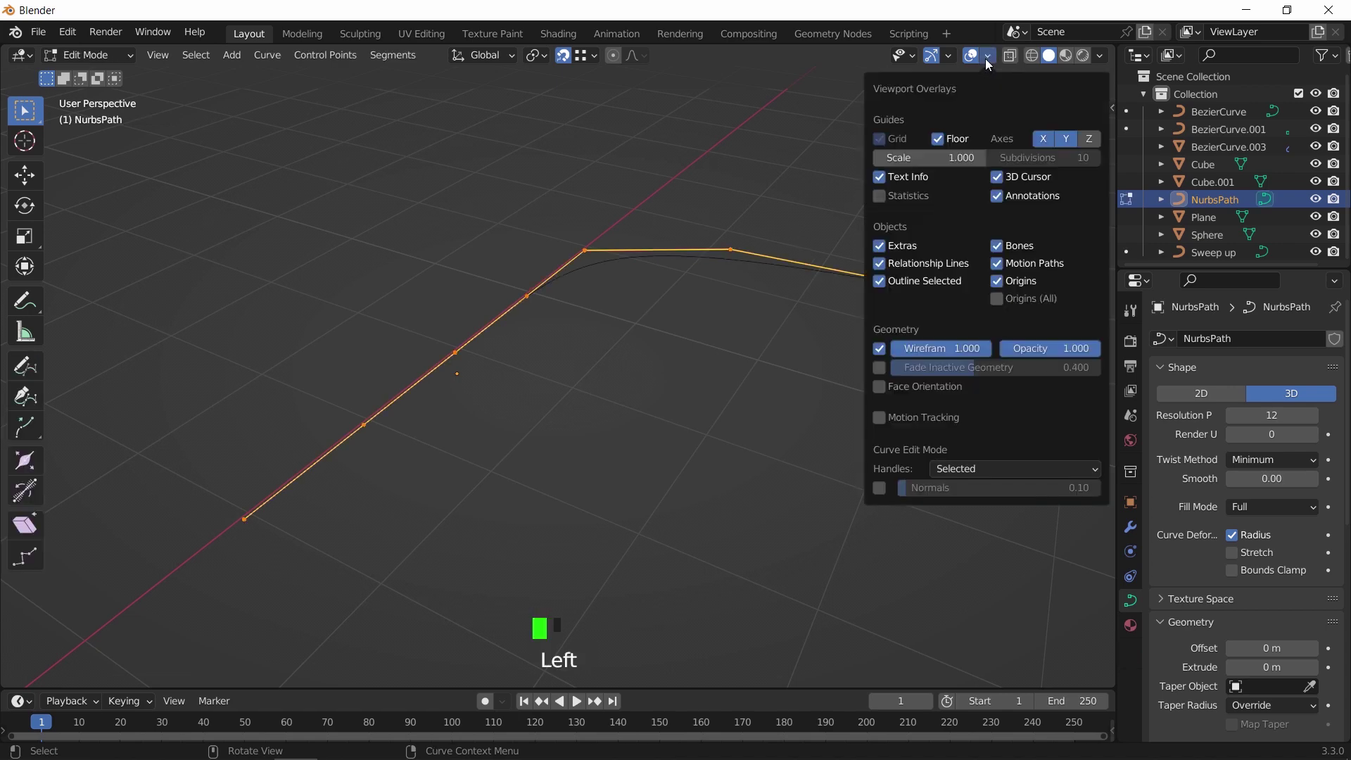
left_click(881, 486)
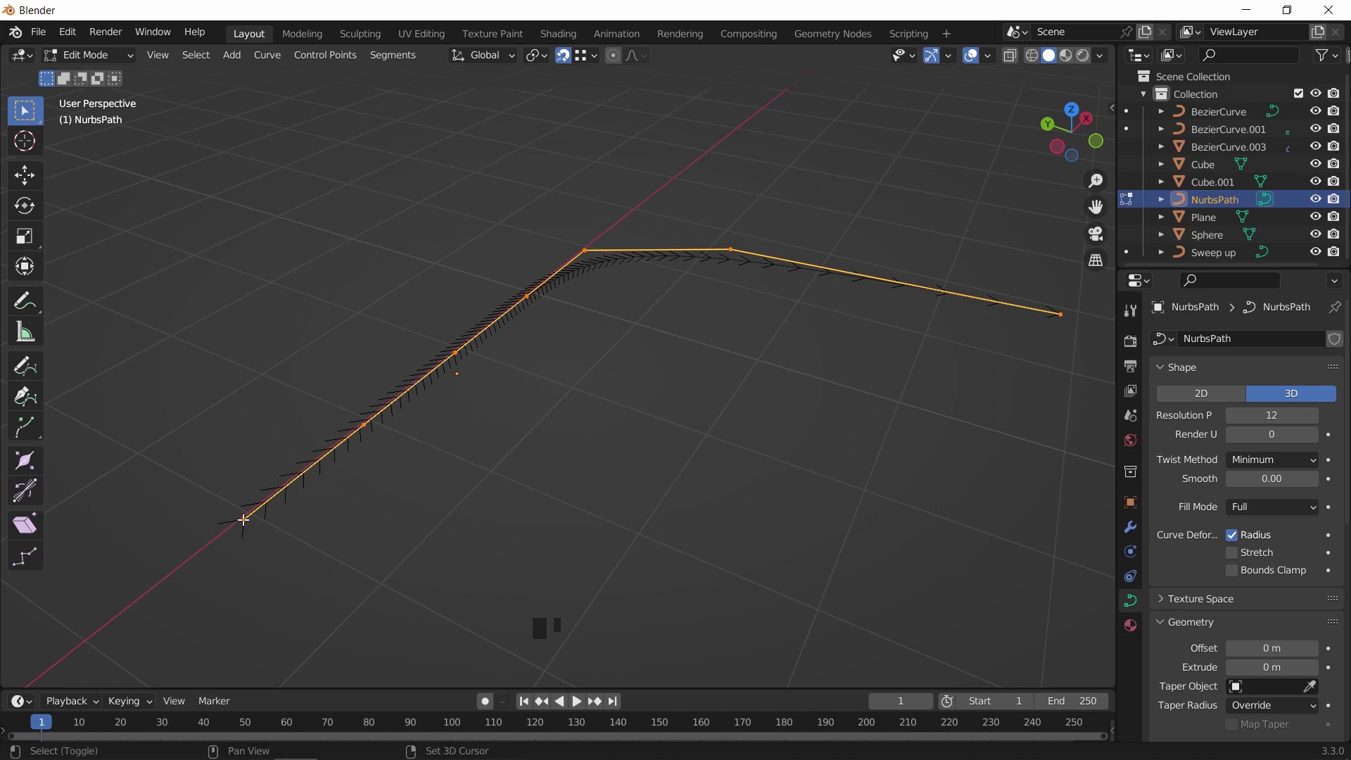
key("Tab")
Step: Add a cone, rotate it around the X axis, and scale it down
key("shift+a")
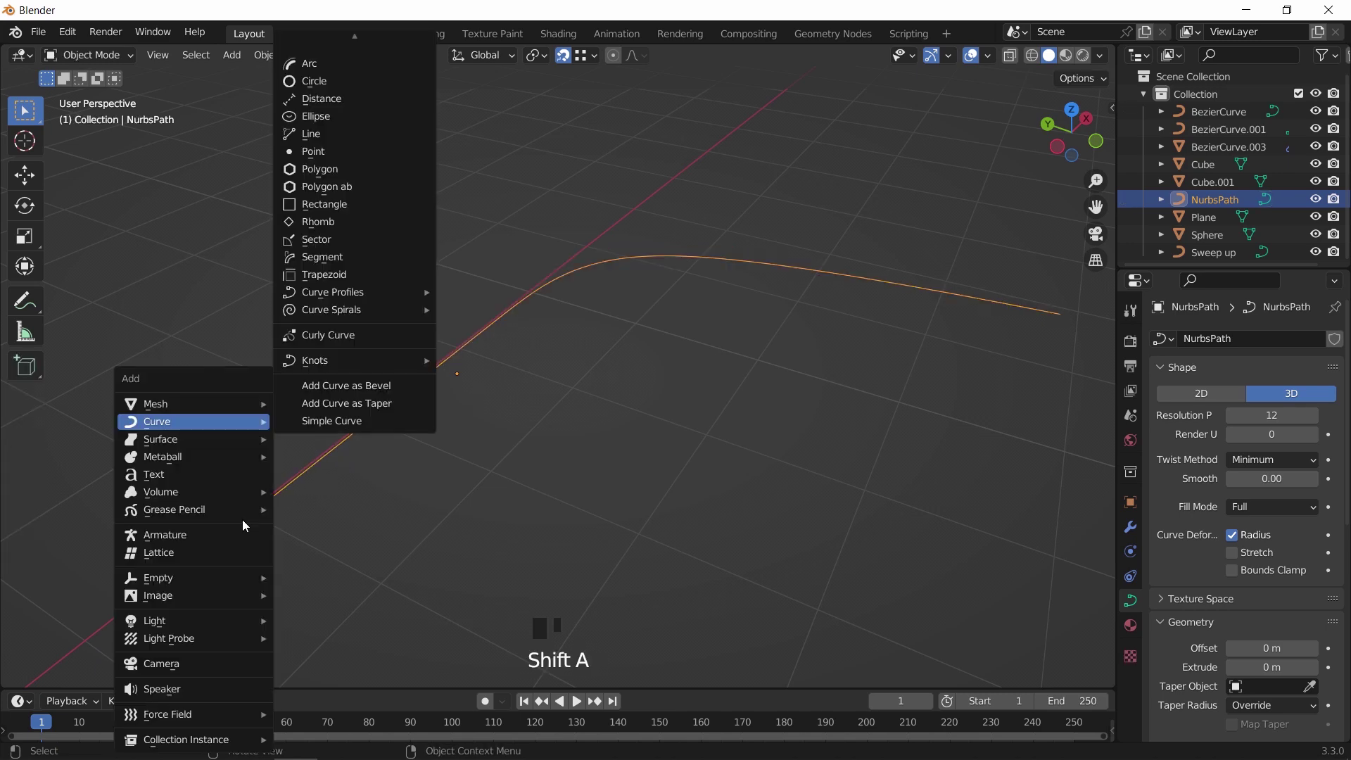
mouse_move(242, 403)
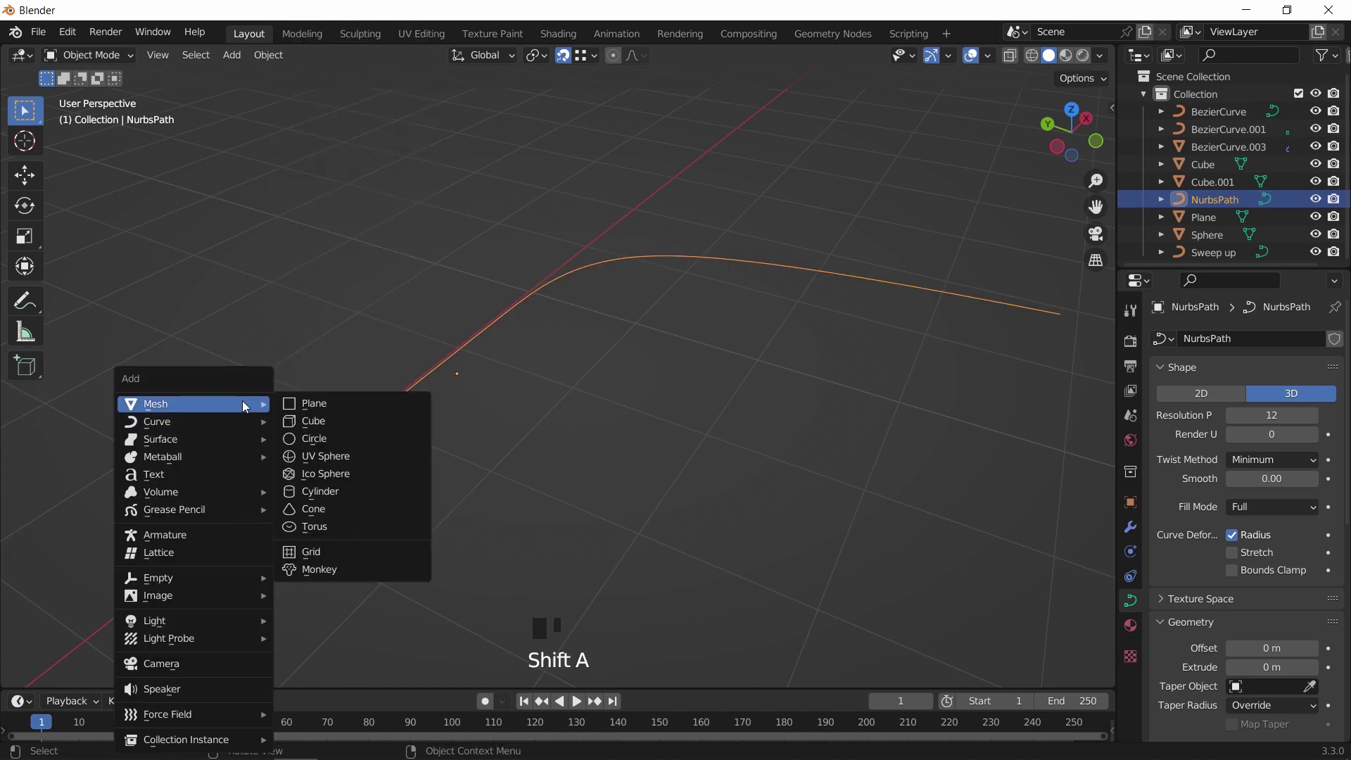
left_click(320, 509)
key("r")
key("x")
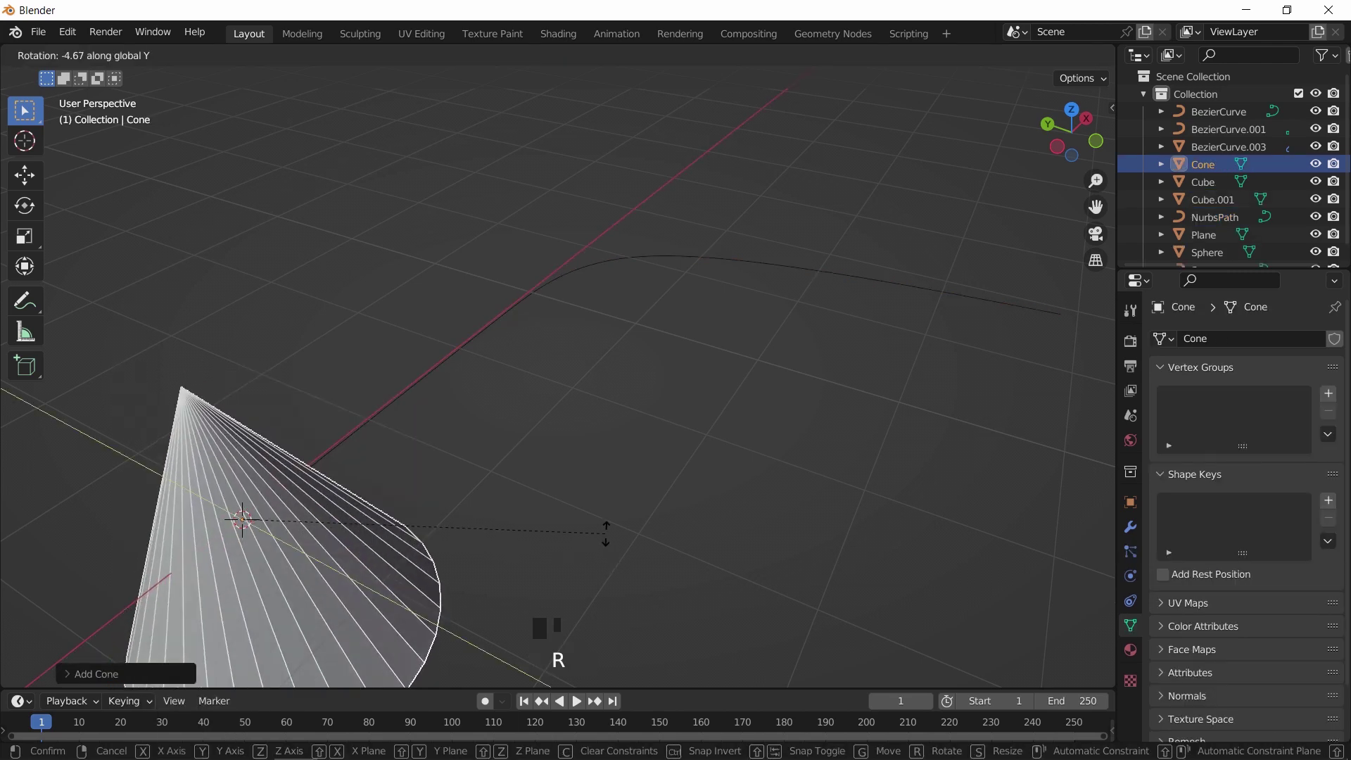
left_click(652, 551)
key("s")
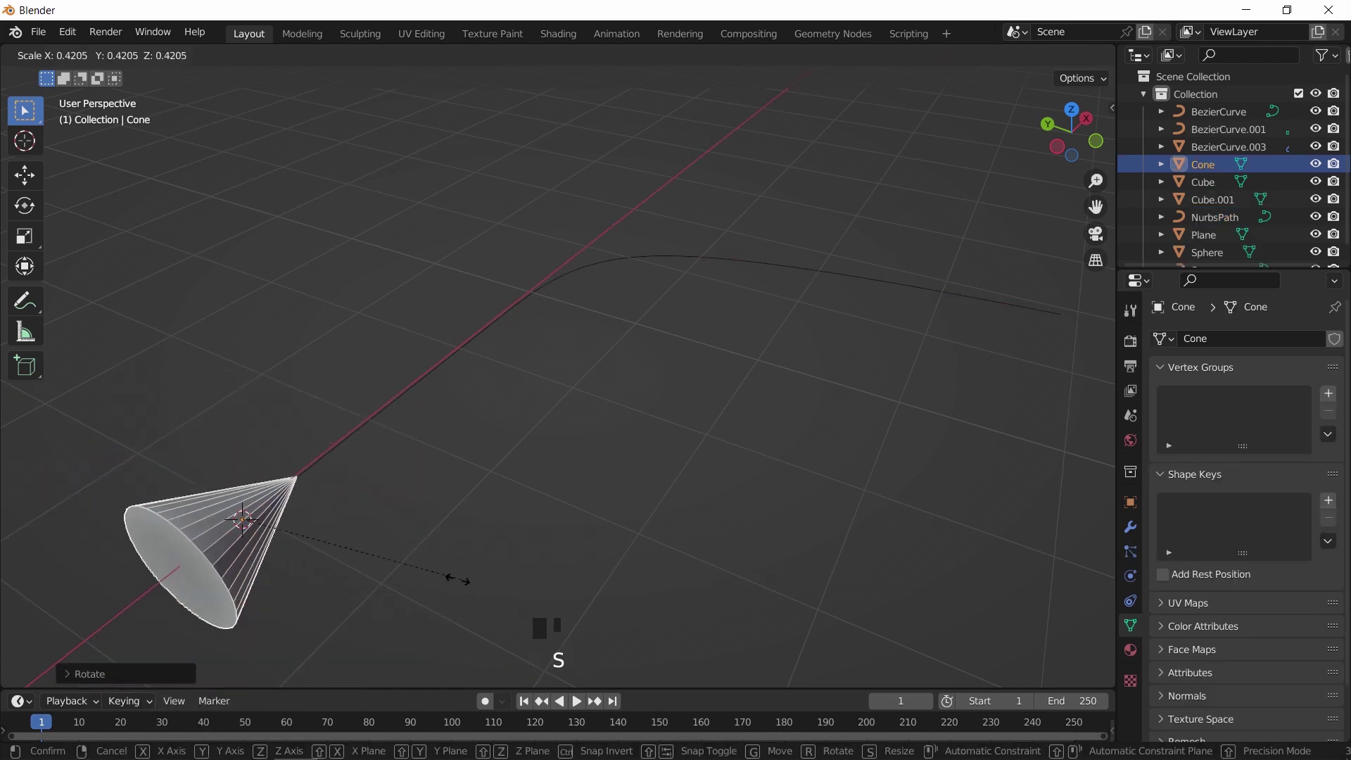
left_click(278, 548)
Step: Parent the cone to the NurbsPath with Follow Path and play the animation
middle_click_drag(431, 503, 409, 413, "shift")
key("shift+s")
left_click(314, 406, "shift")
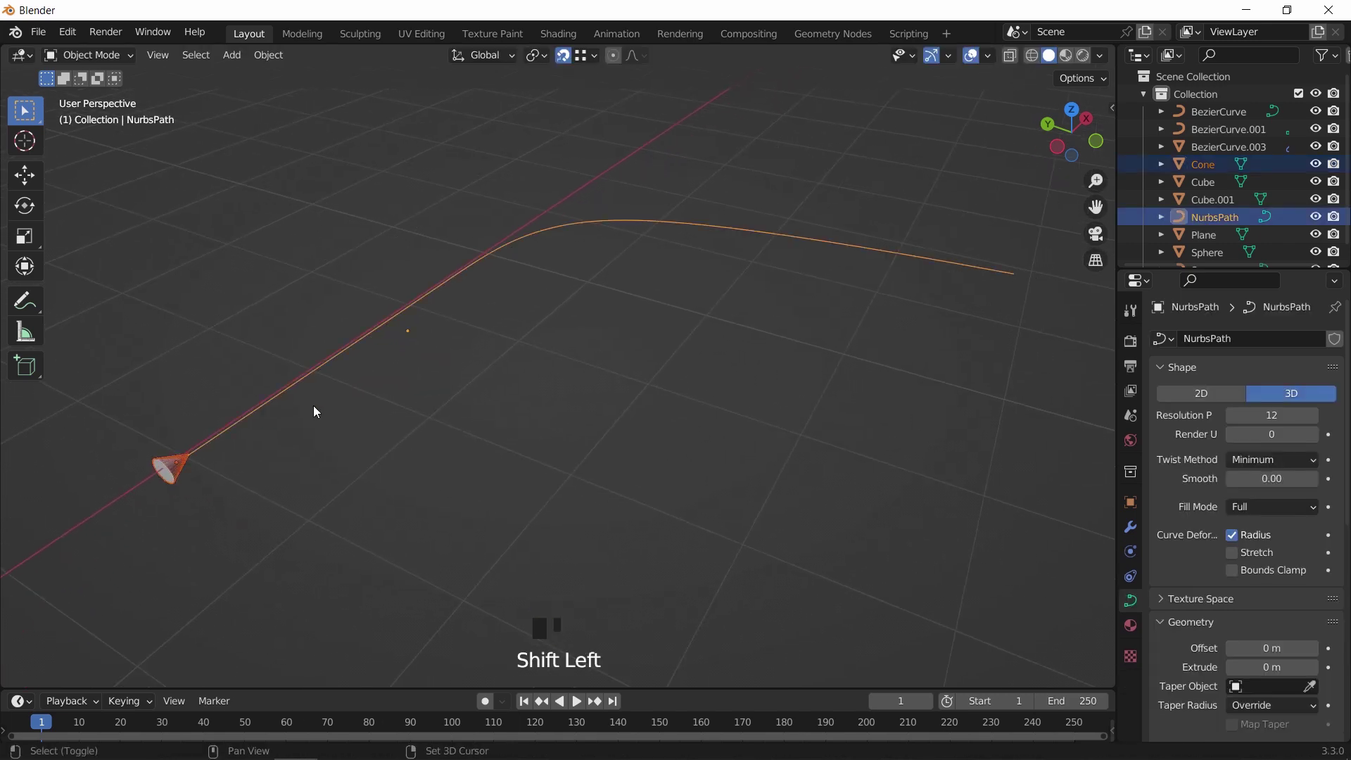
key("ctrl+p")
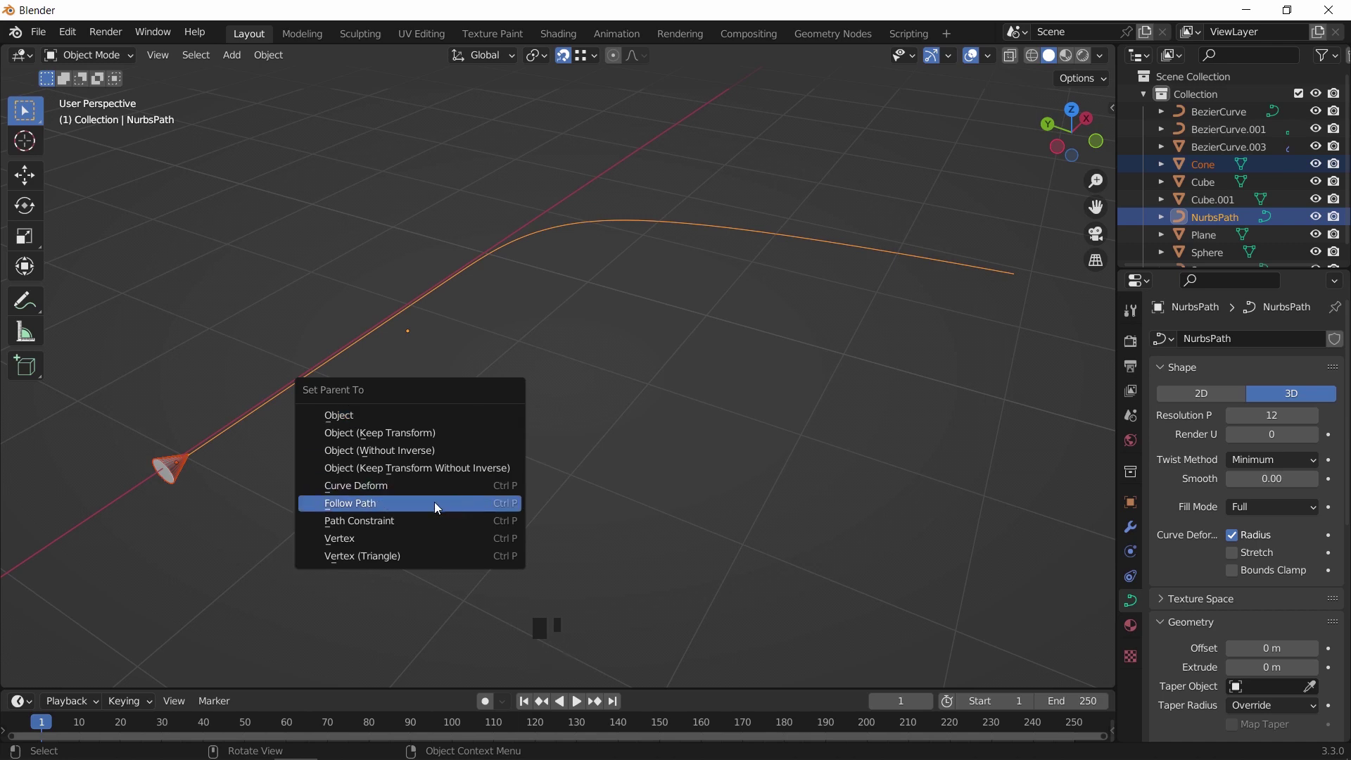
left_click(471, 501)
key("space")
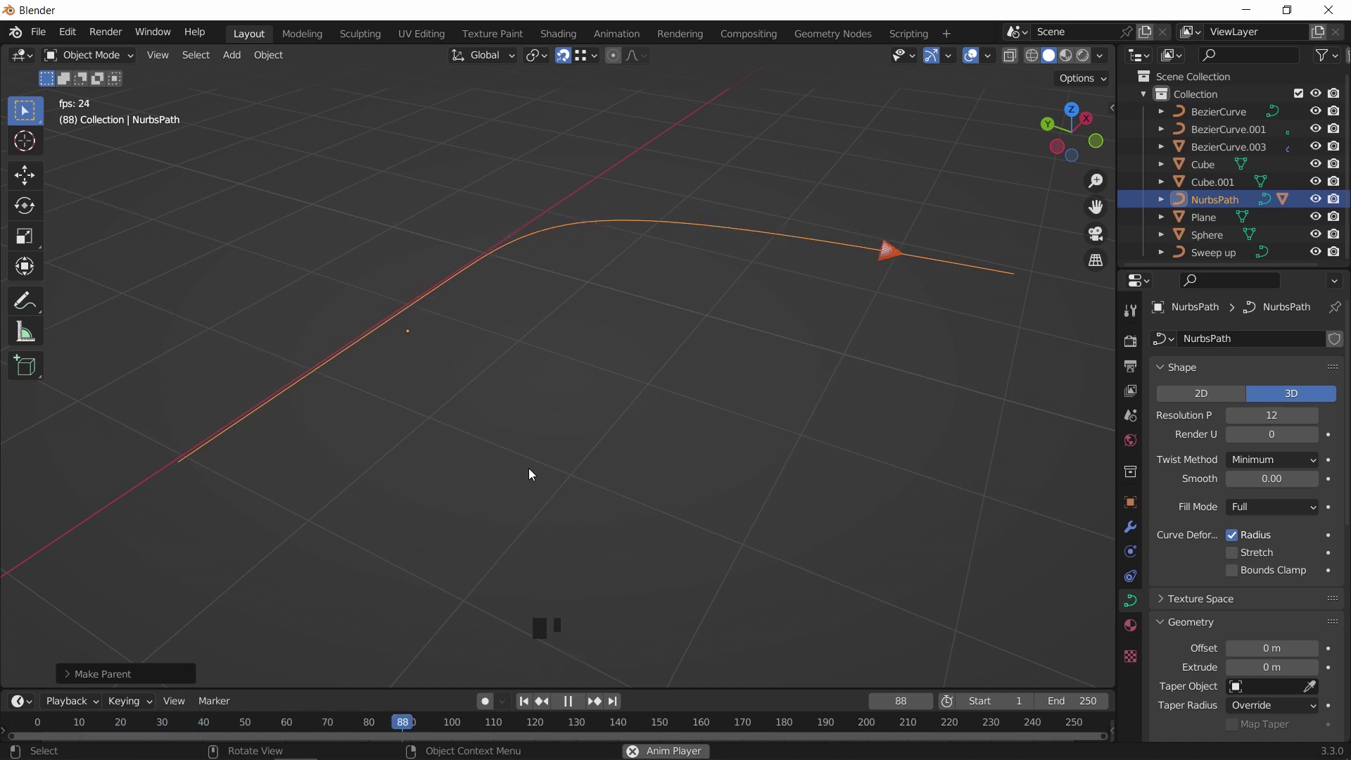
Step: Stop playback, rewind to the start, and expand the NurbsPath's Path Animation settings
key("space")
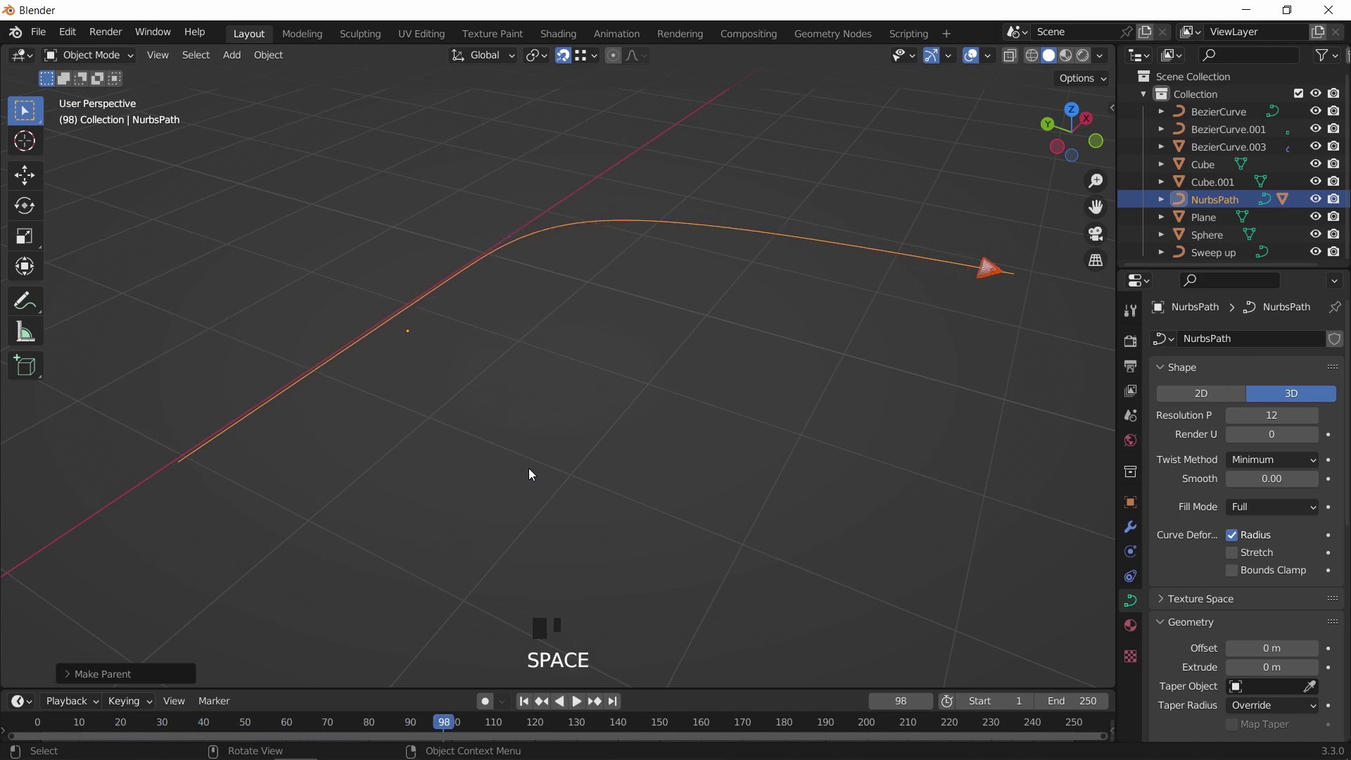
left_click(361, 719)
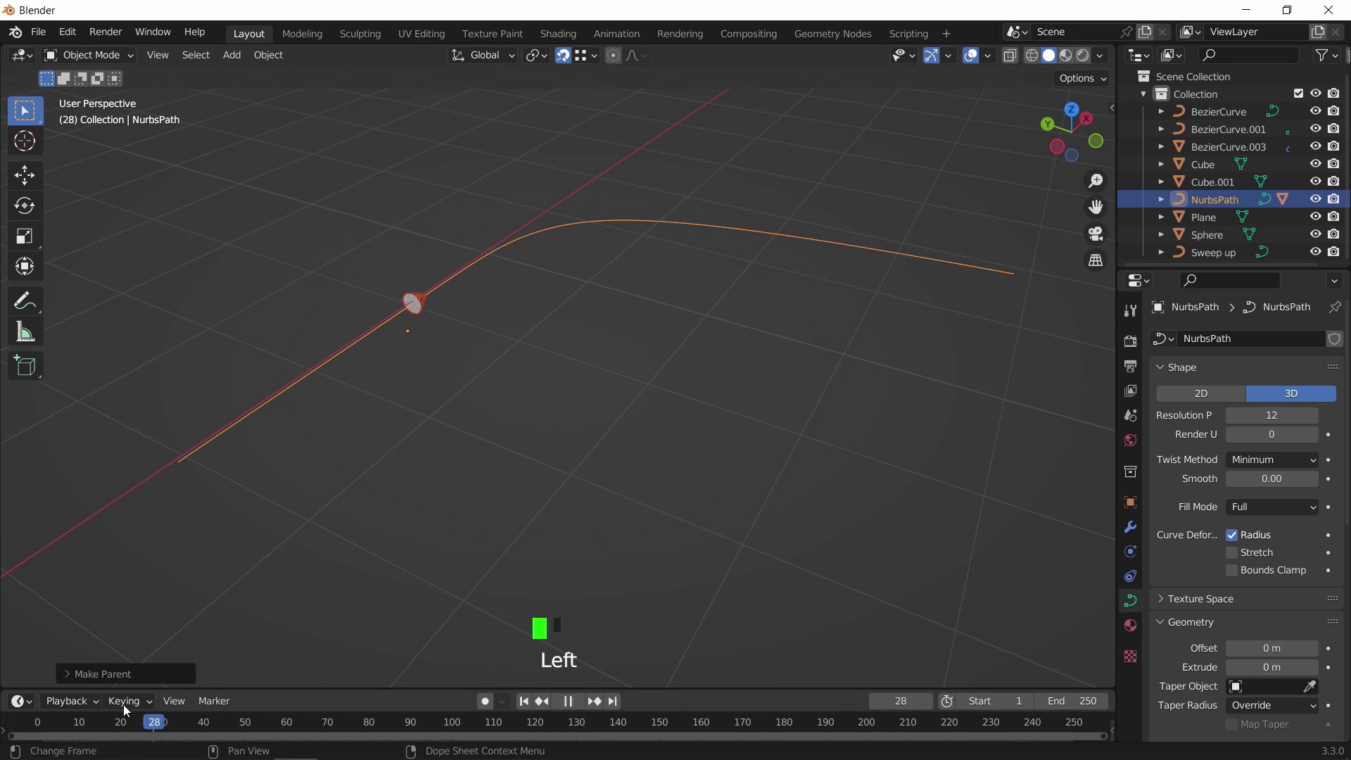
left_click(37, 720)
left_click(291, 383)
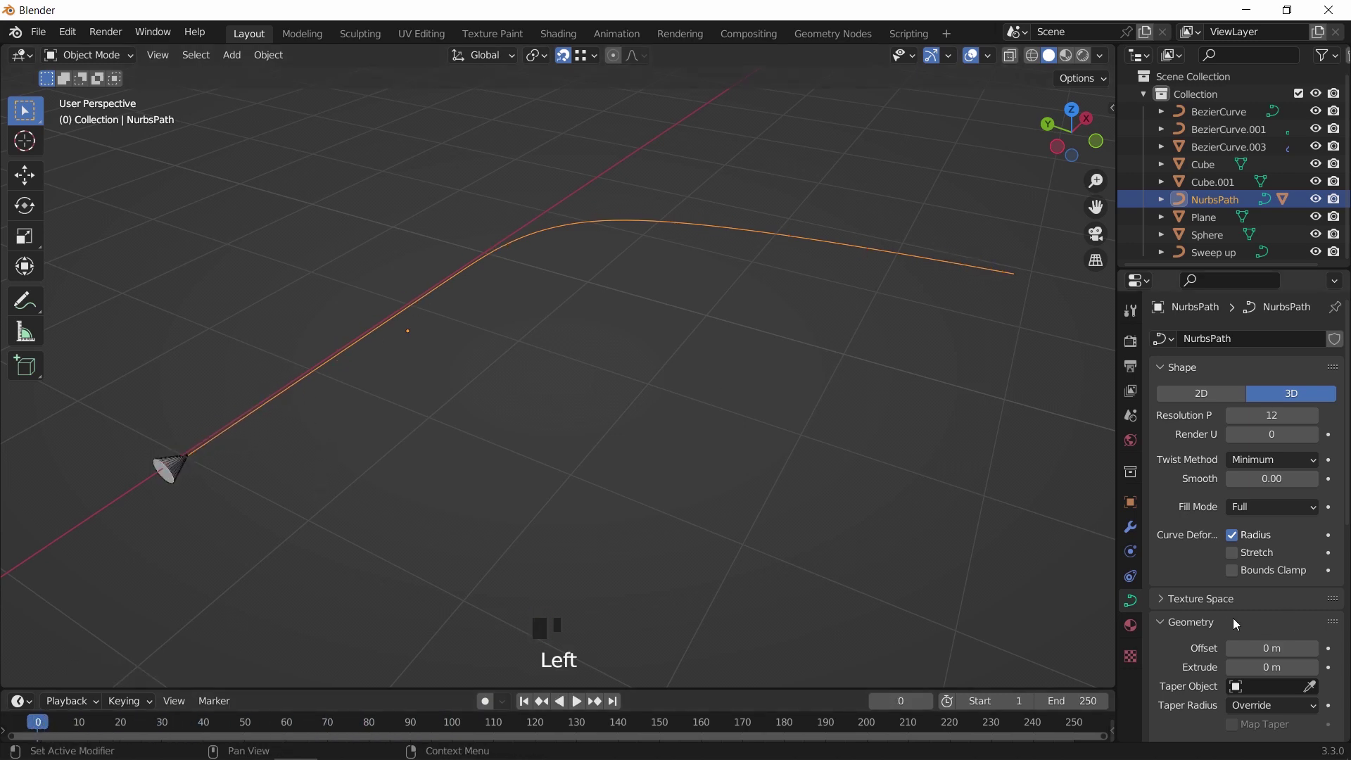
left_click(1167, 622)
left_click(1157, 645)
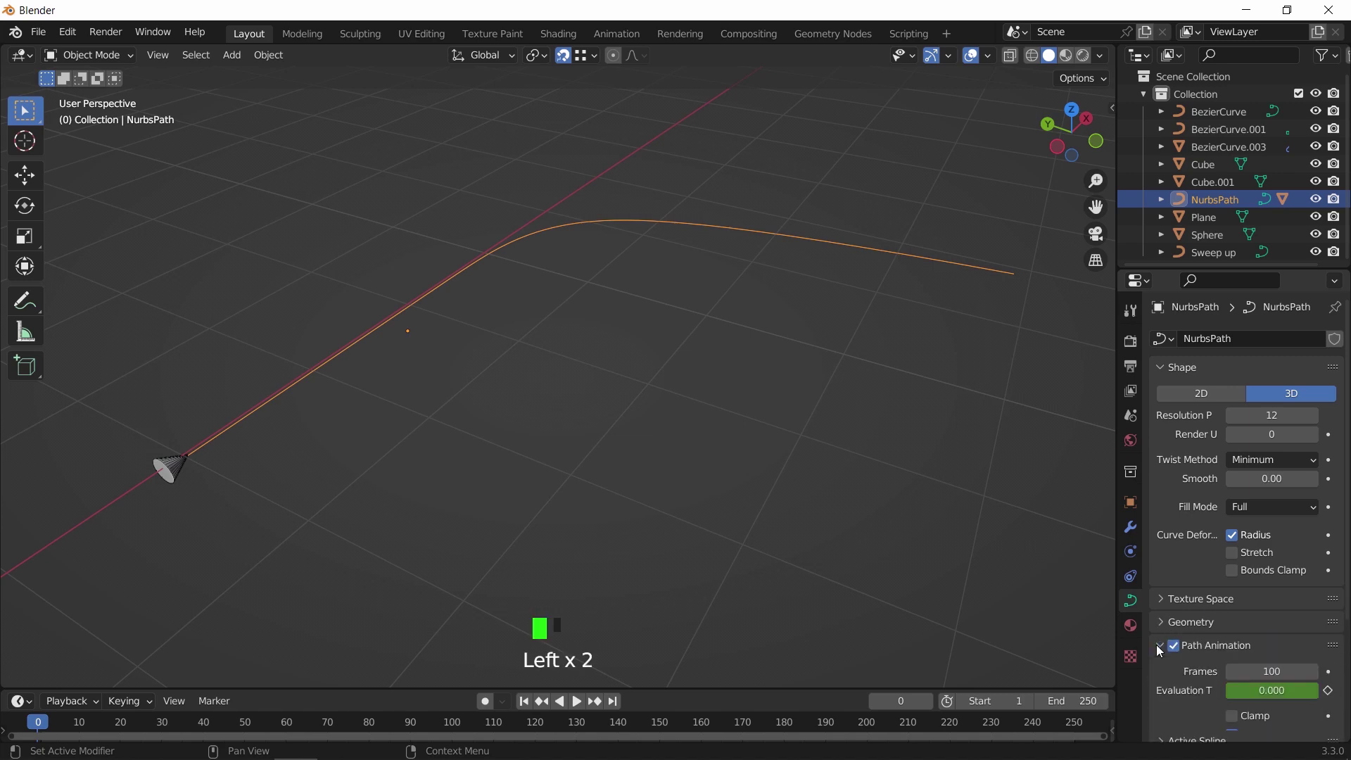
scroll(1198, 608, "down", 4)
scroll(1196, 602, "down", 2)
Step: Set Path Animation Frames to 100, scrub back to frame 0, and replay the cone's motion
key("space")
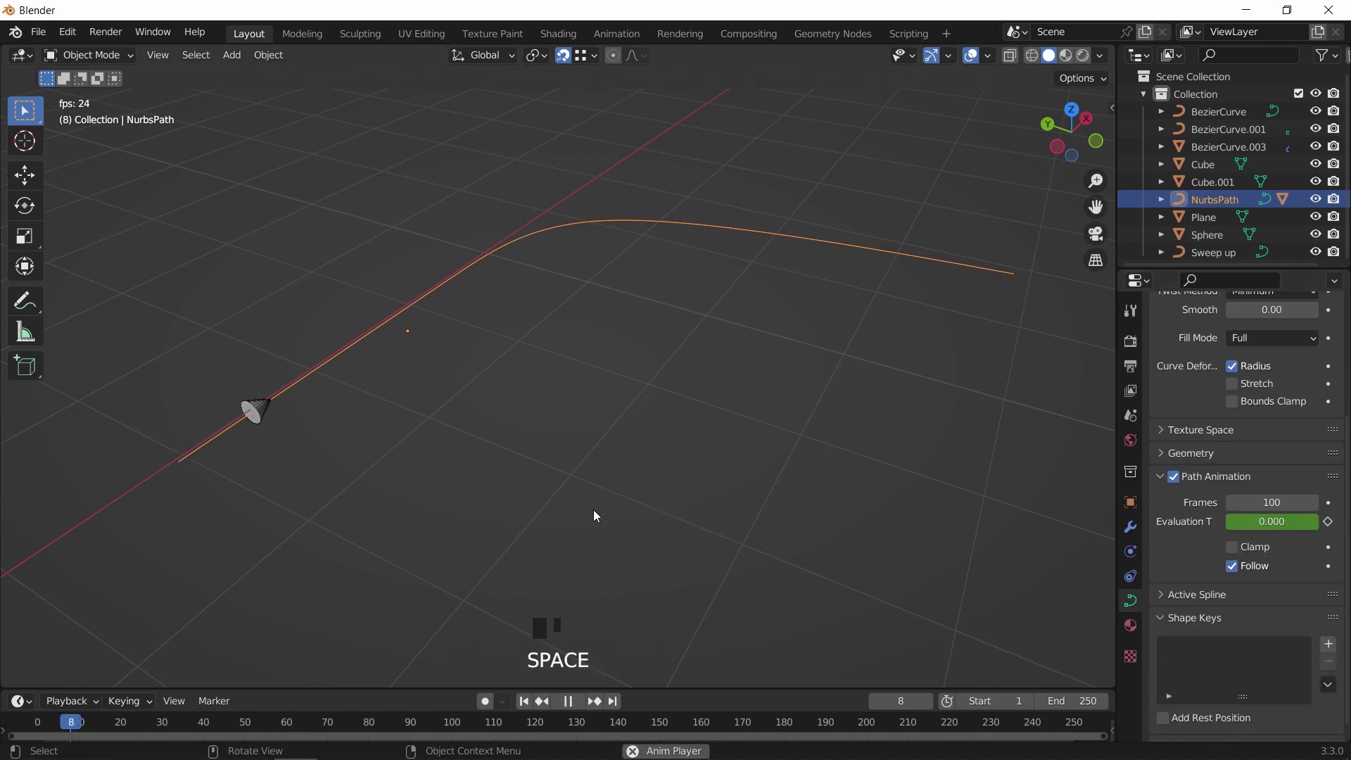
mouse_move(1272, 503)
left_mouse_down()
mouse_move(1246, 502)
mouse_move(1330, 503)
mouse_move(1272, 499)
left_mouse_up()
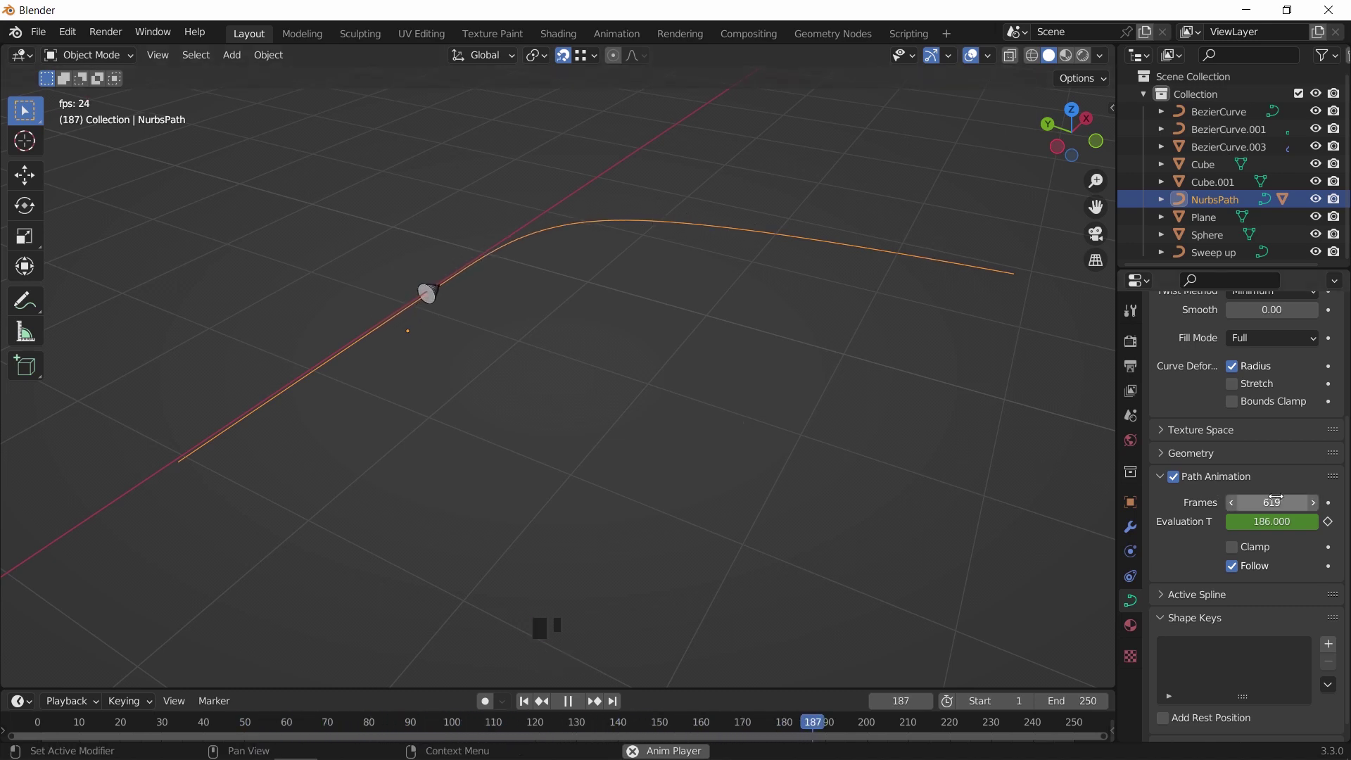
left_click(1272, 502)
type("1")
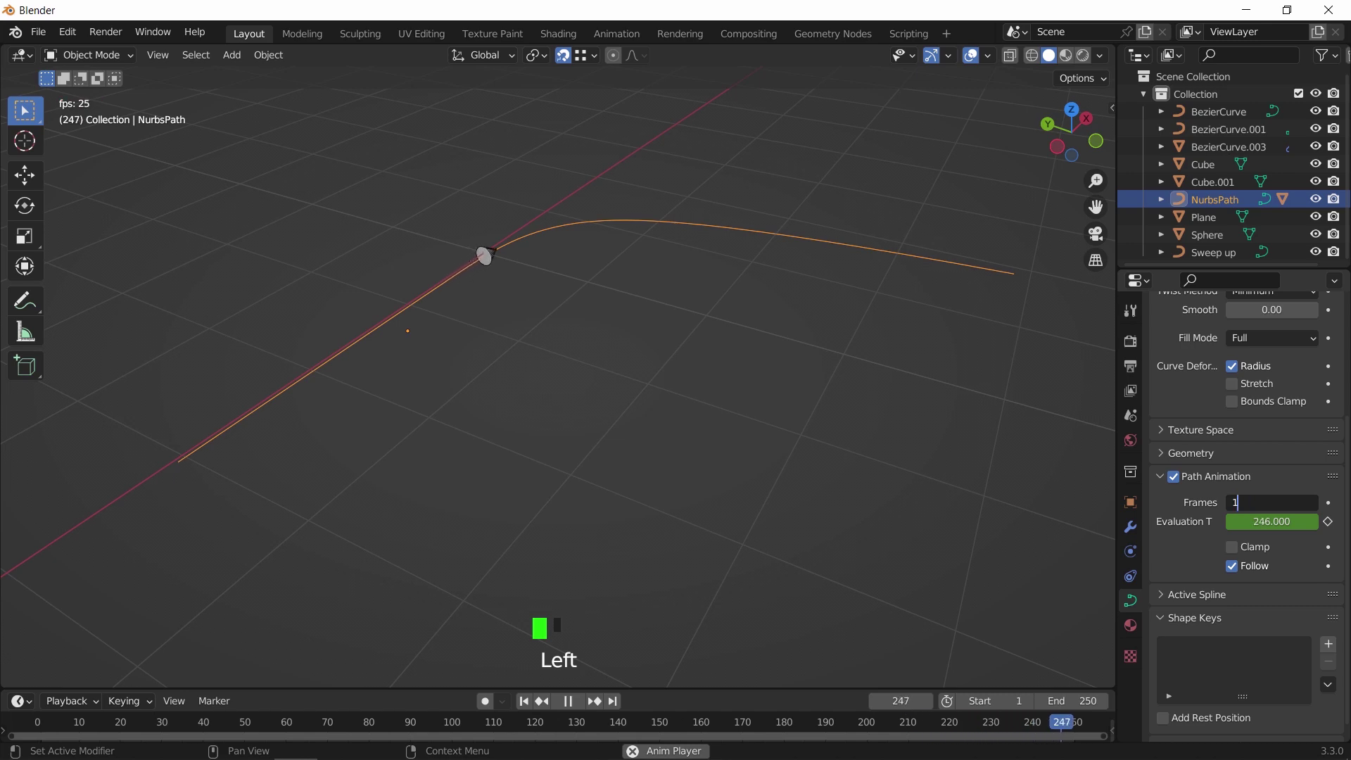
type("00")
key("Return")
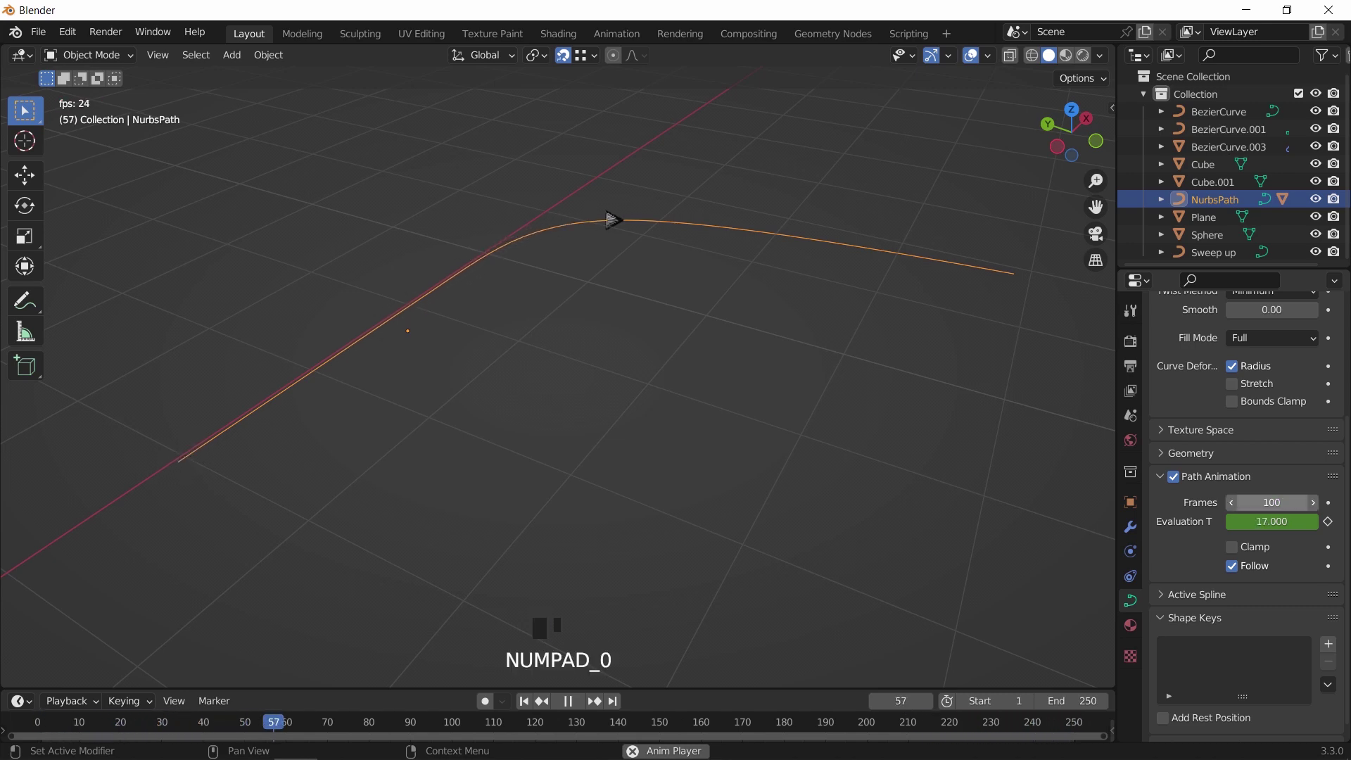
key("space")
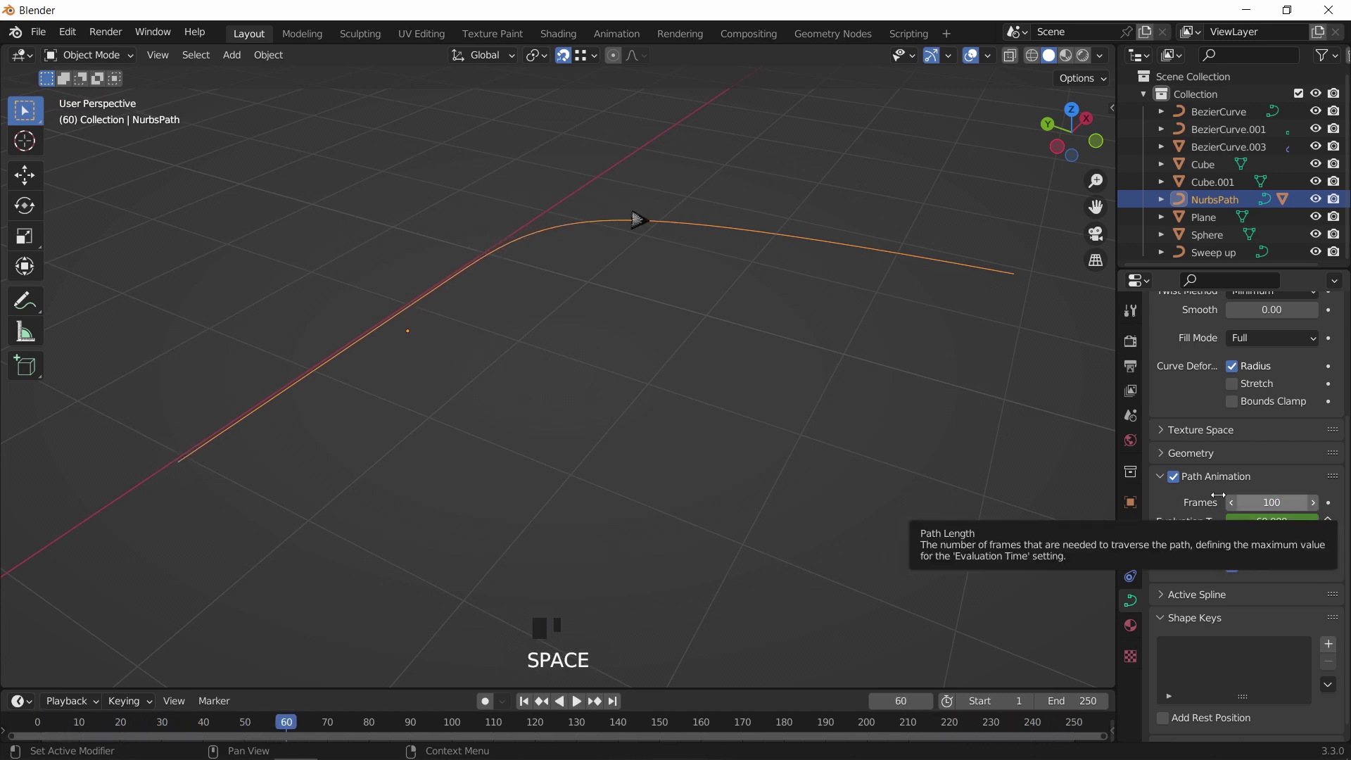
left_click_drag(267, 725, 19, 742)
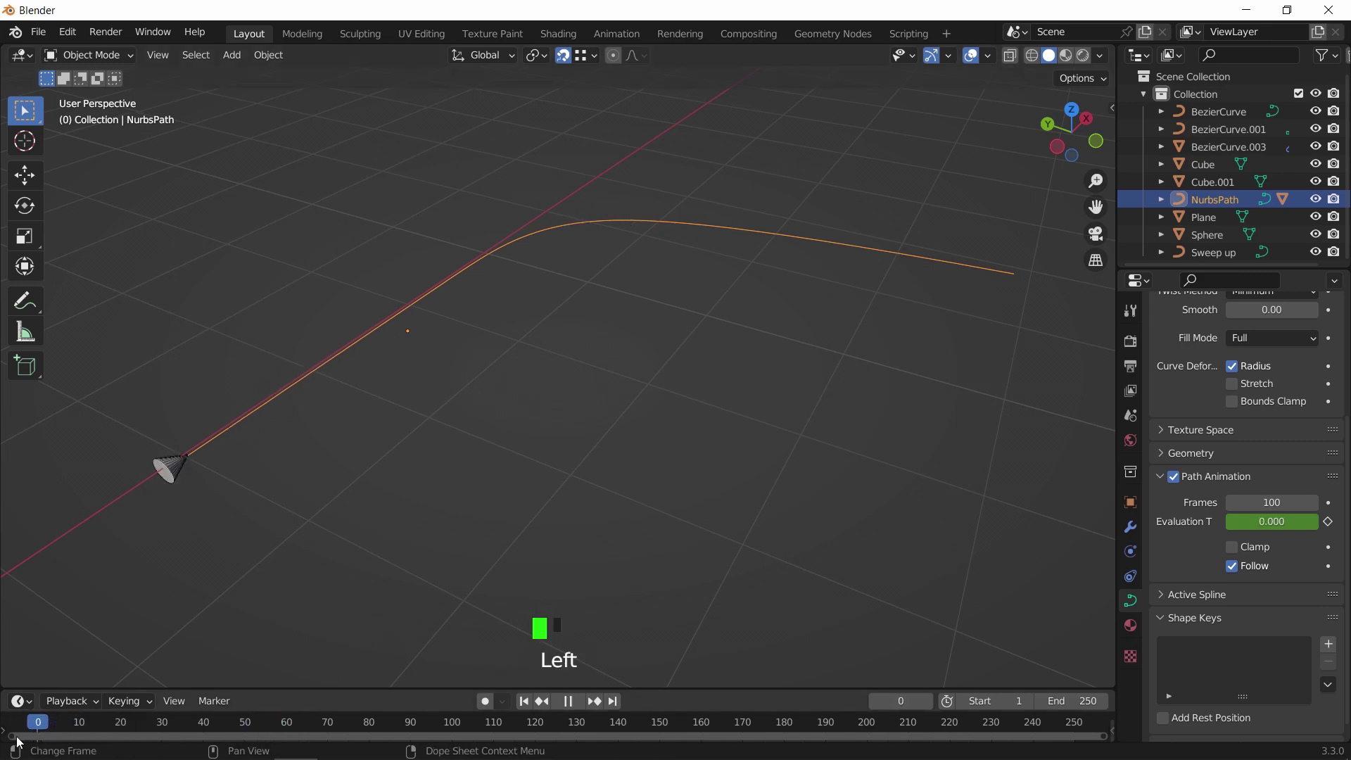
key("space")
key("space")
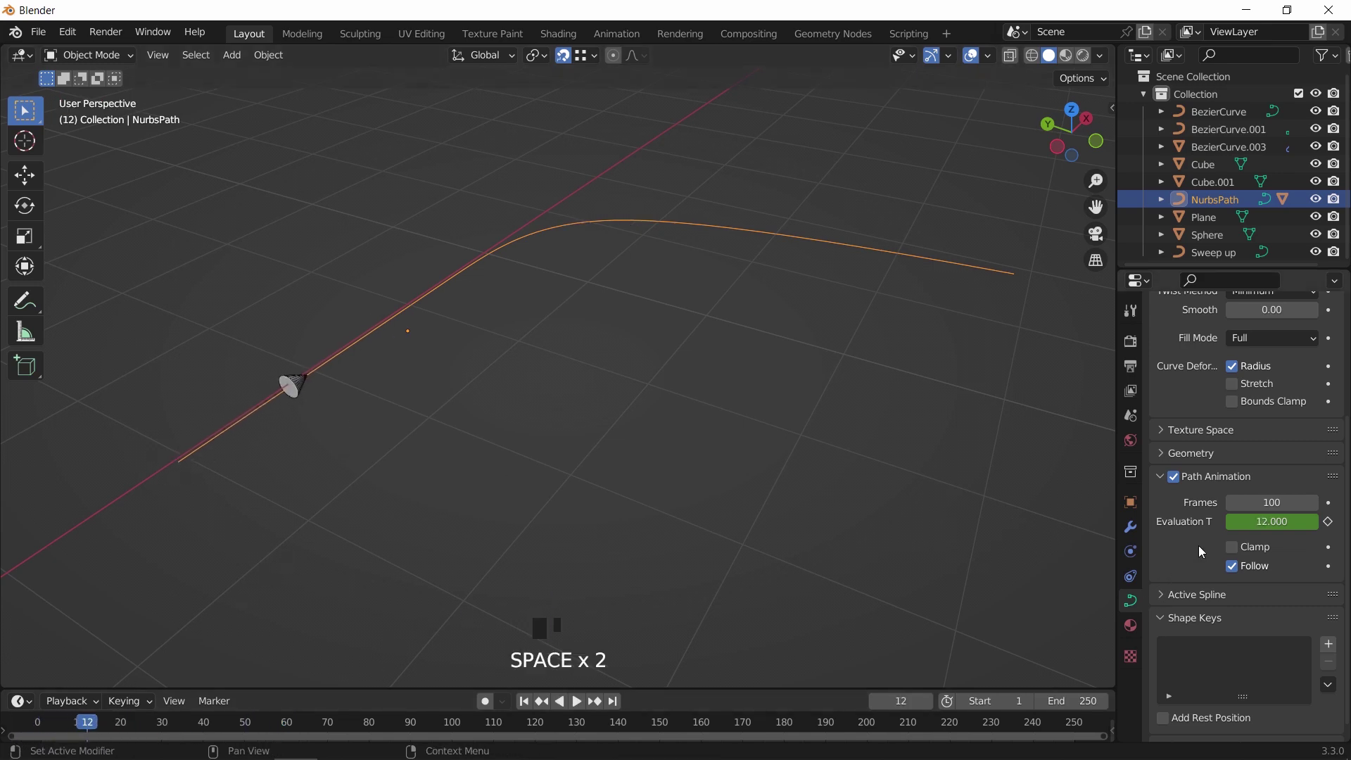